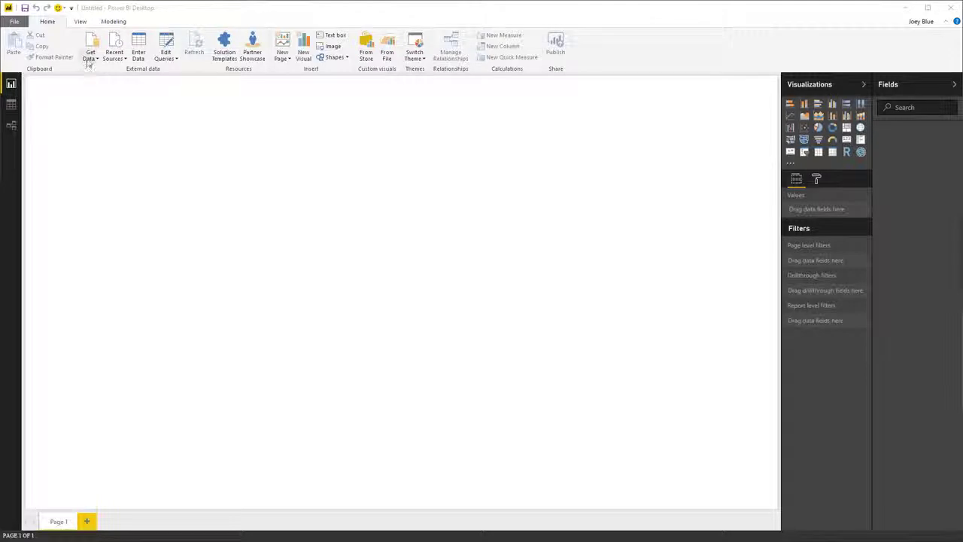
Import Zip_MedianSoldPrice_AllHomes.csv from the ZillowData Zip folder as a text/CSV source and open it for editing as a query.
left_click(89, 58)
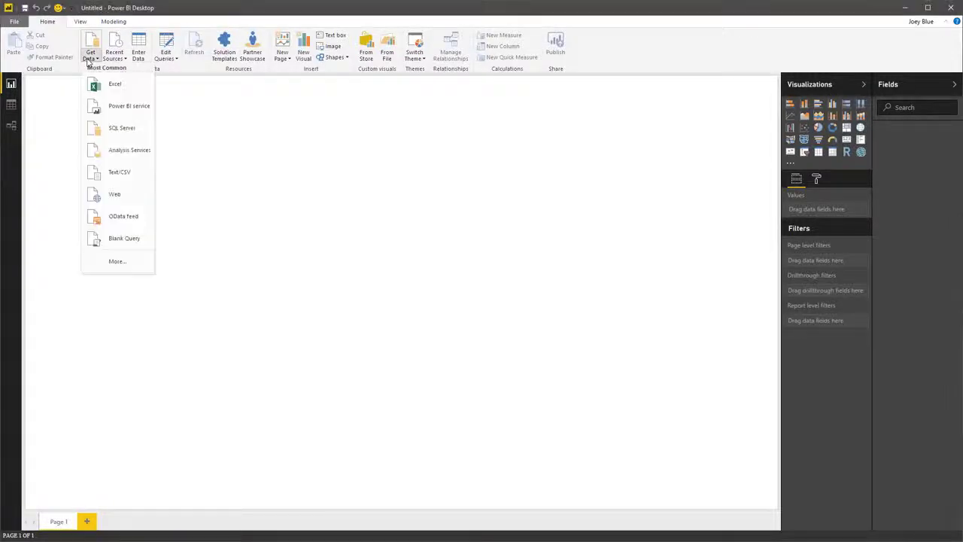
left_click(129, 179)
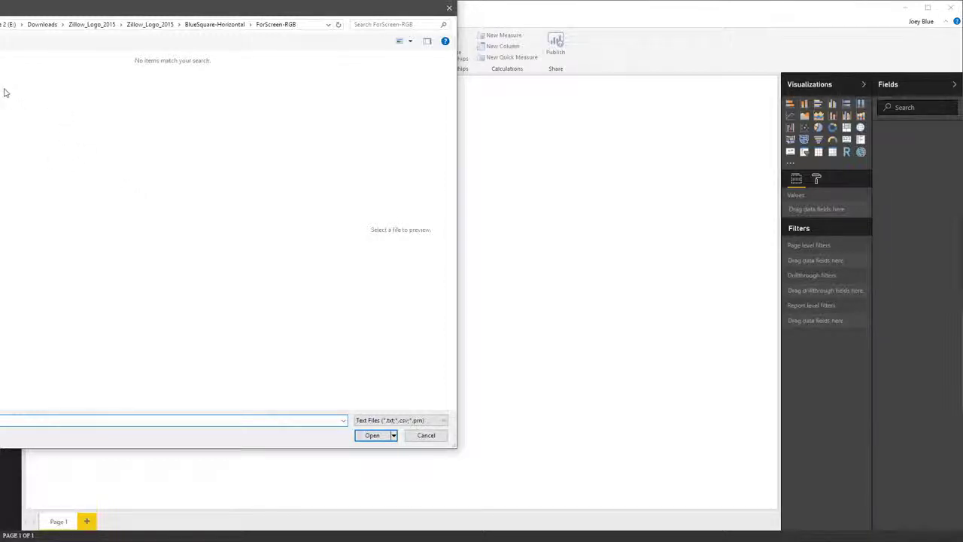
left_click(303, 28)
type("Zip")
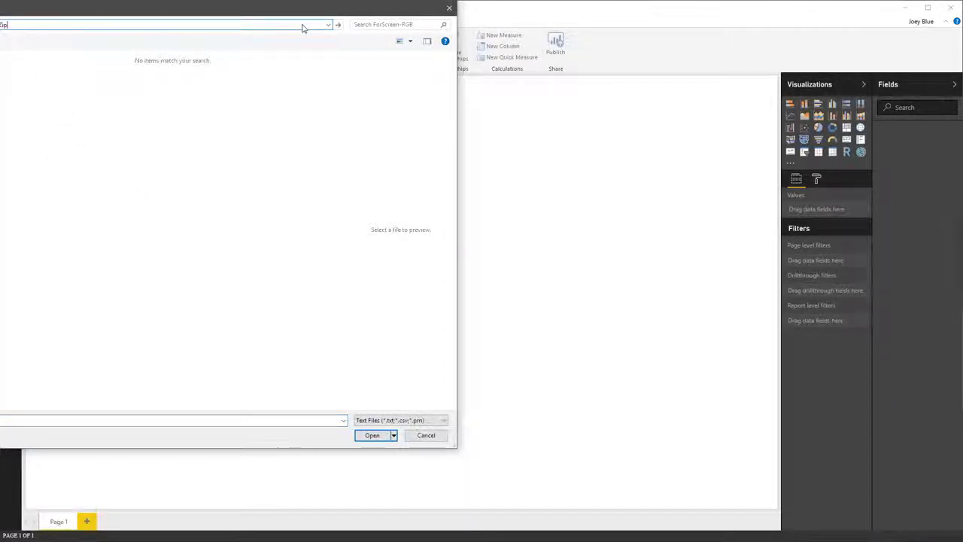
key("Return")
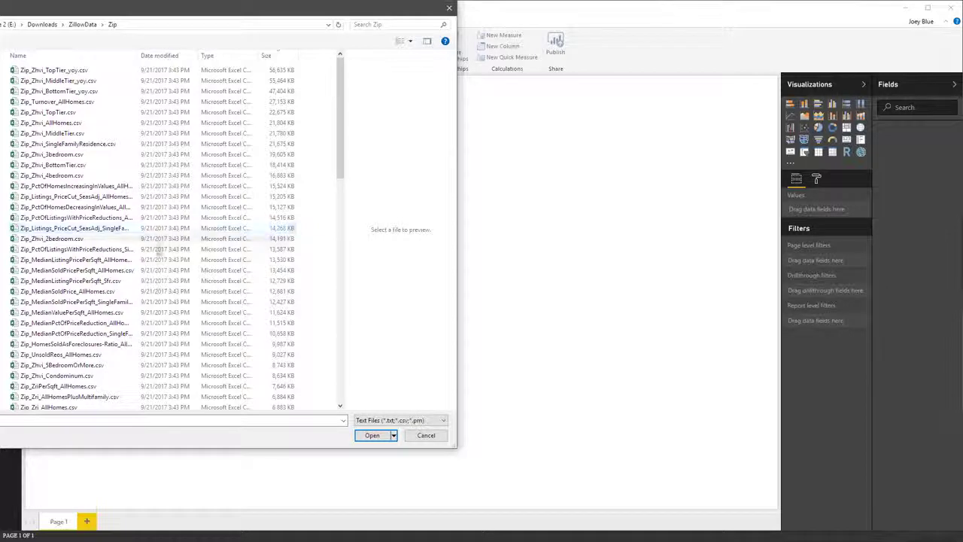
left_click(98, 293)
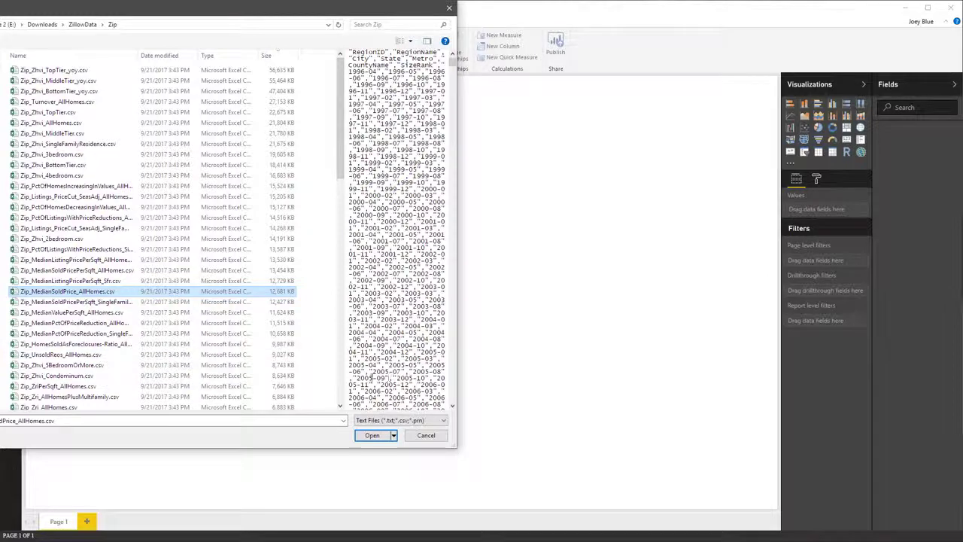
left_click(374, 435)
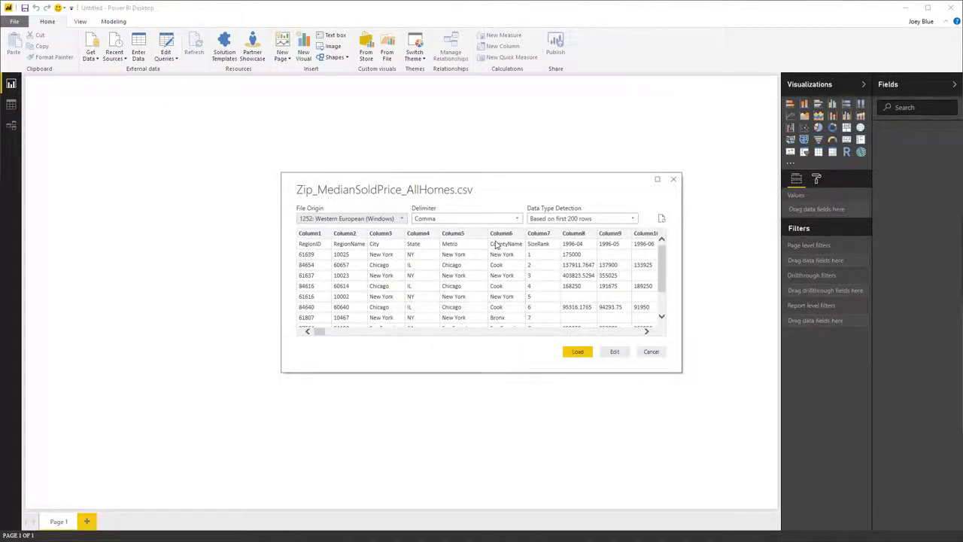
left_click(614, 351)
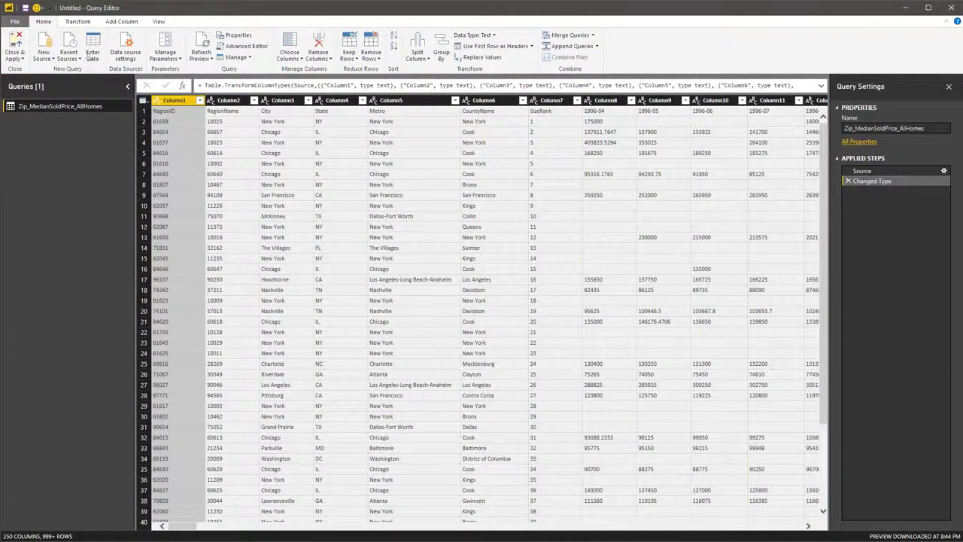
Promote the first row of the Zip_MedianSoldPrice_AllHomes query to column headers.
left_click(86, 24)
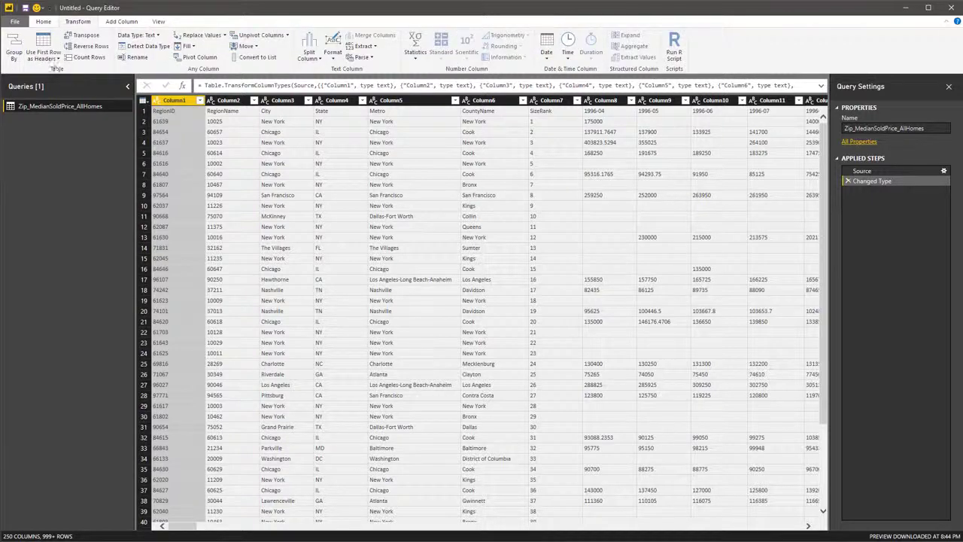
left_click(144, 110)
left_click(43, 46)
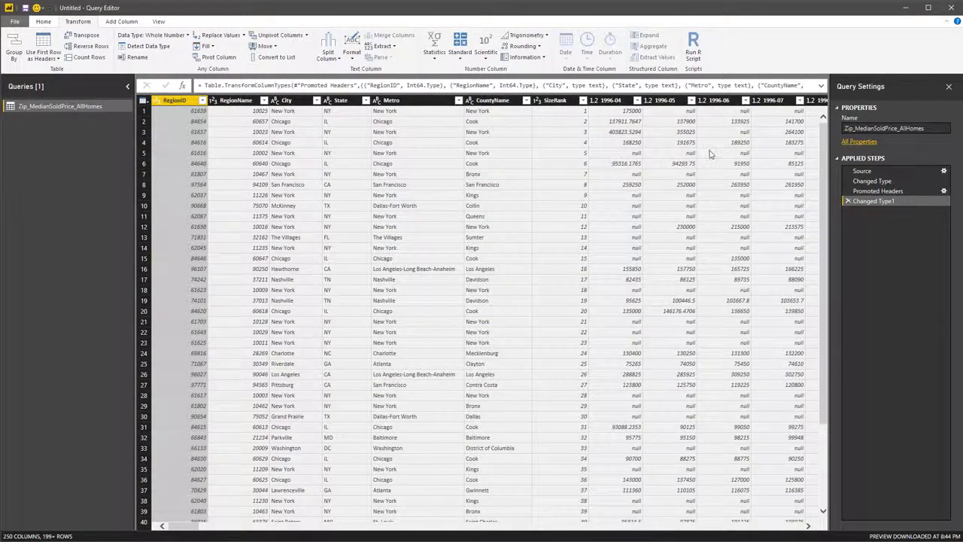
Unpivot all the monthly columns from 1996-04 through 2016-06 into attribute and value columns.
left_click(610, 100)
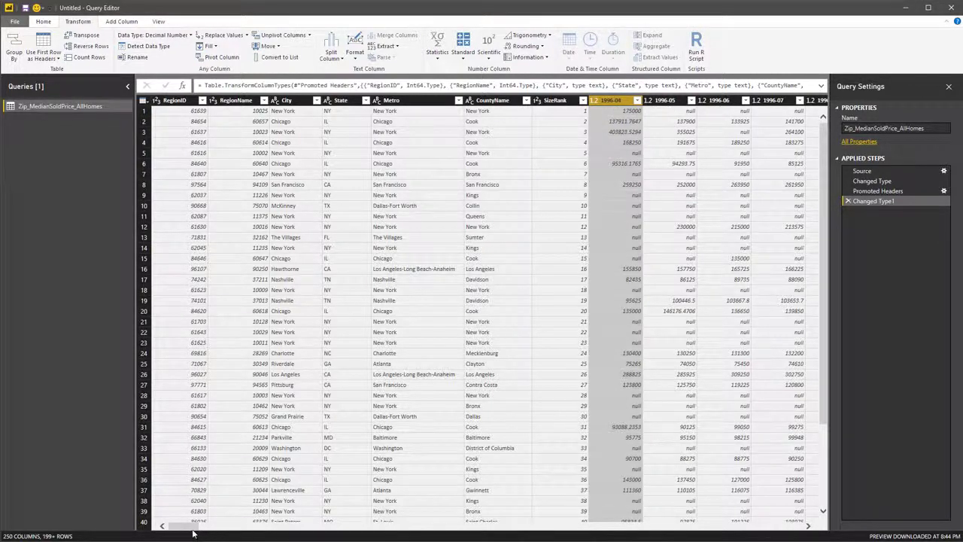
left_click_drag(192, 528, 810, 520)
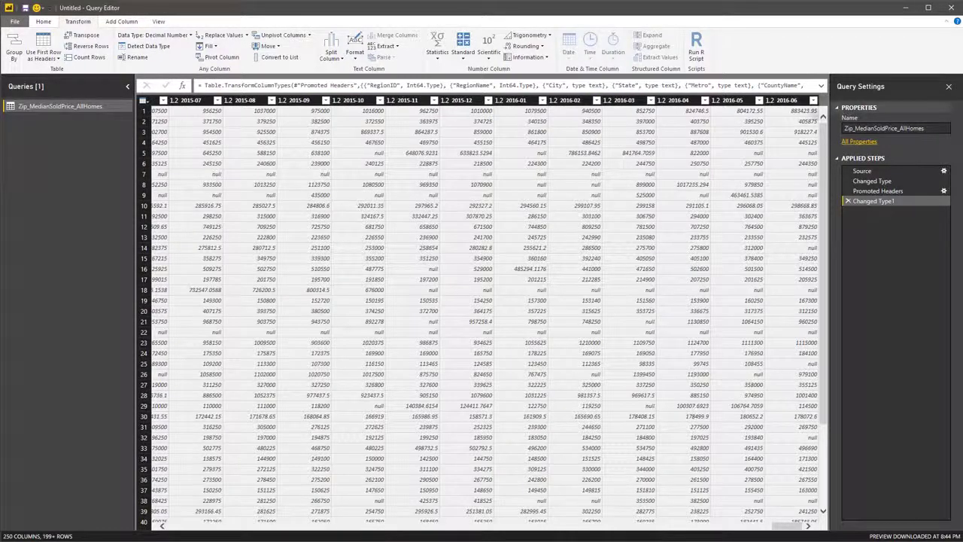
left_click(793, 104, "shift")
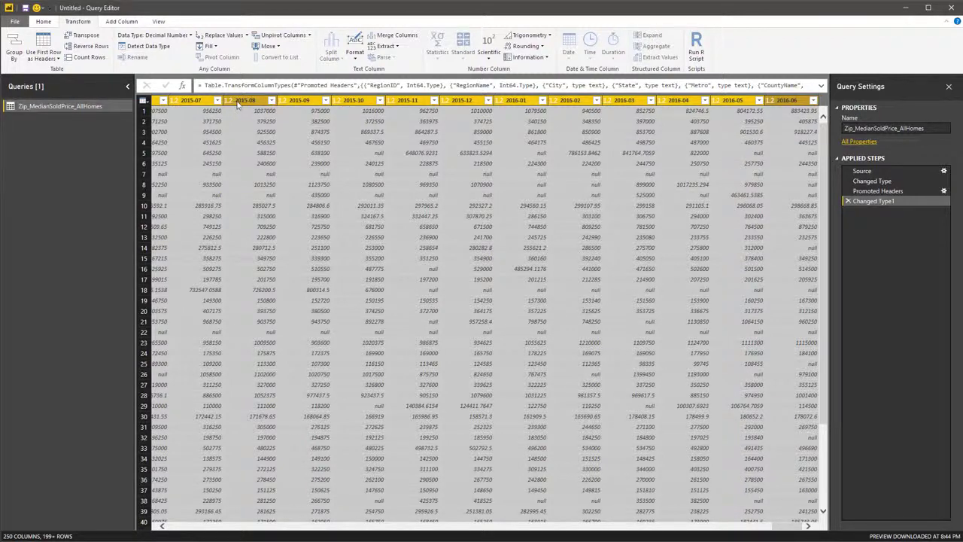
left_click(297, 35)
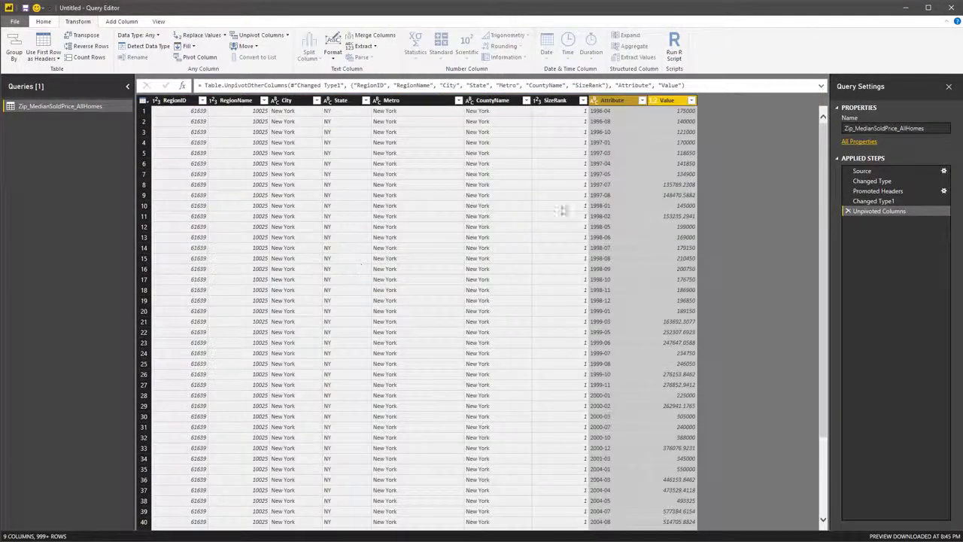
Rename the Attribute column to Year-MM.
right_click(617, 105)
left_click(613, 103)
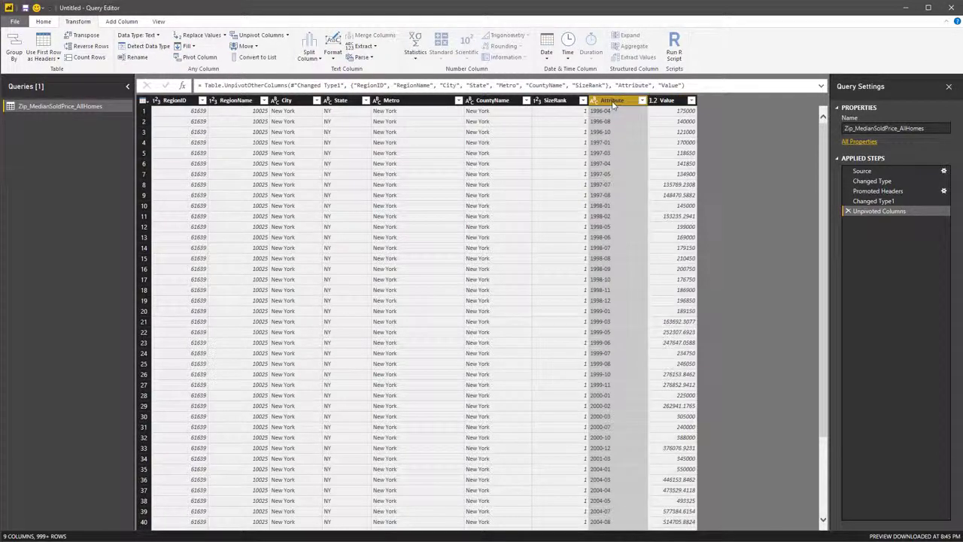
right_click(613, 105)
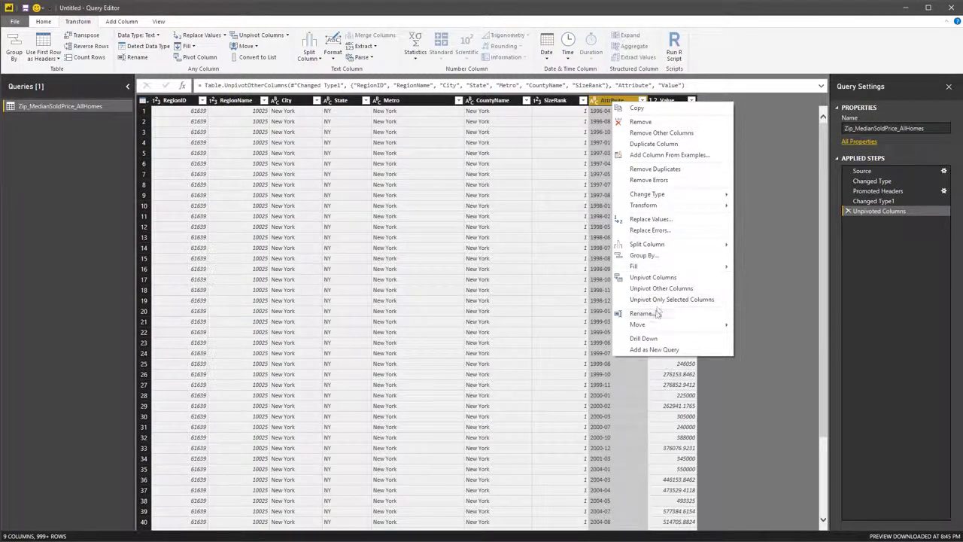
left_click(640, 313)
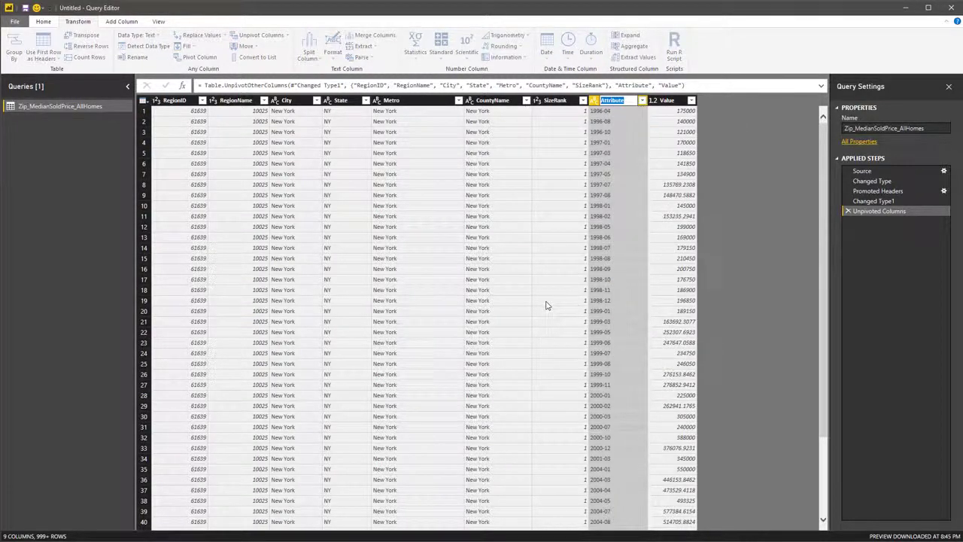
type("Year-MM")
Rename the Value column to Home Value.
left_click(673, 102)
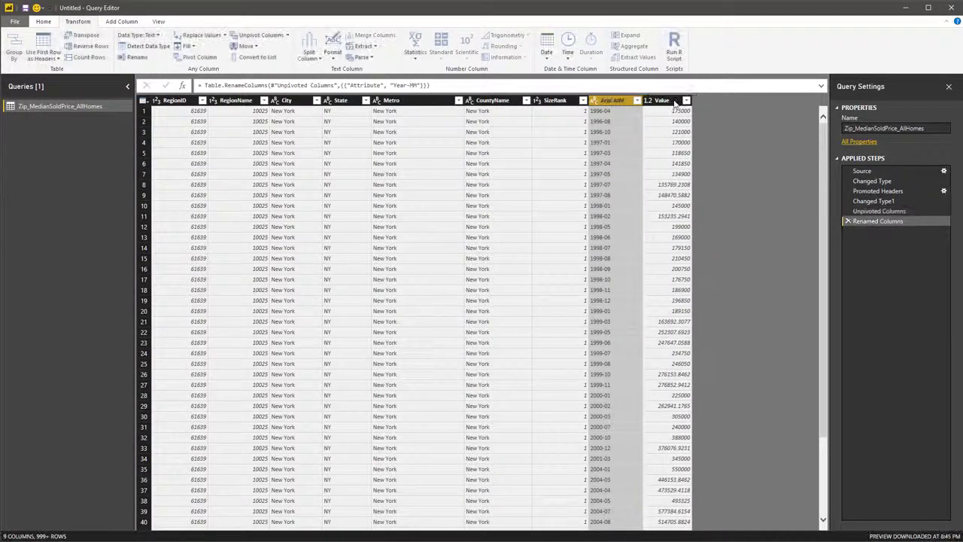
right_click(674, 102)
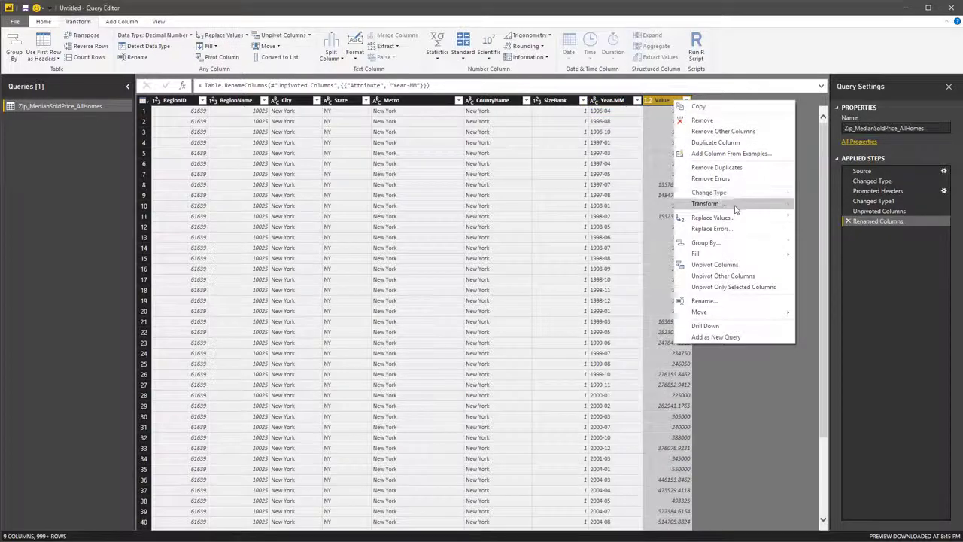
left_click(721, 301)
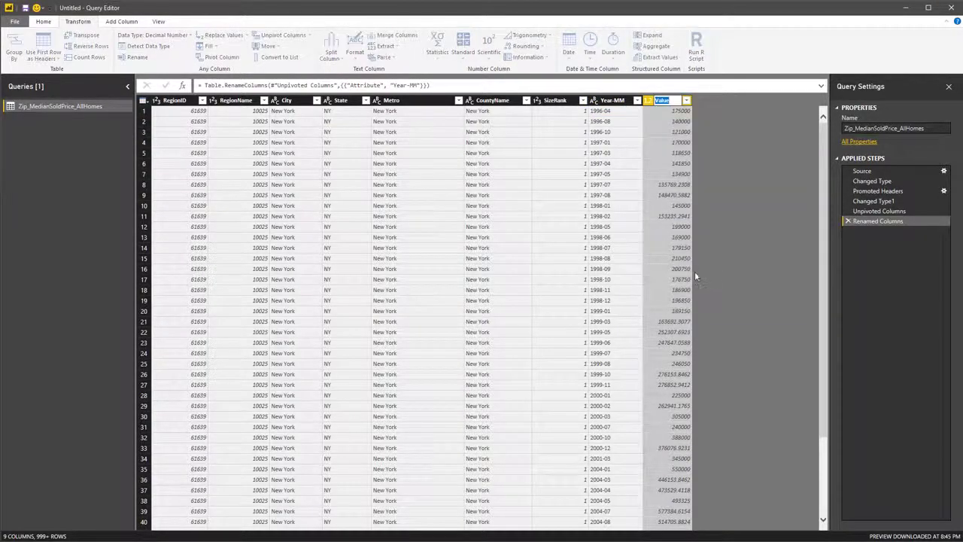
type("Home")
key("Return")
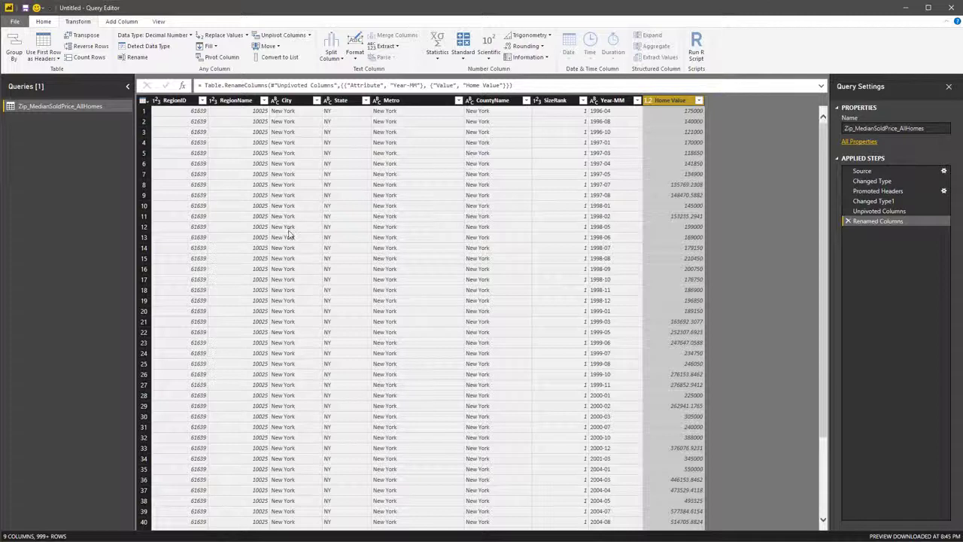
Split the Year-MM column by the custom delimiter "-" at the left-most delimiter.
left_click(610, 112)
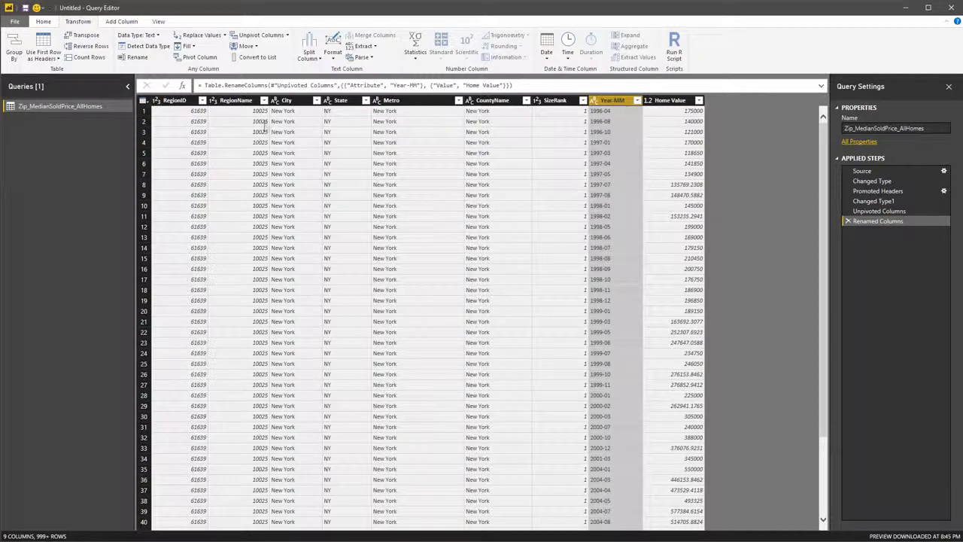
left_click(309, 53)
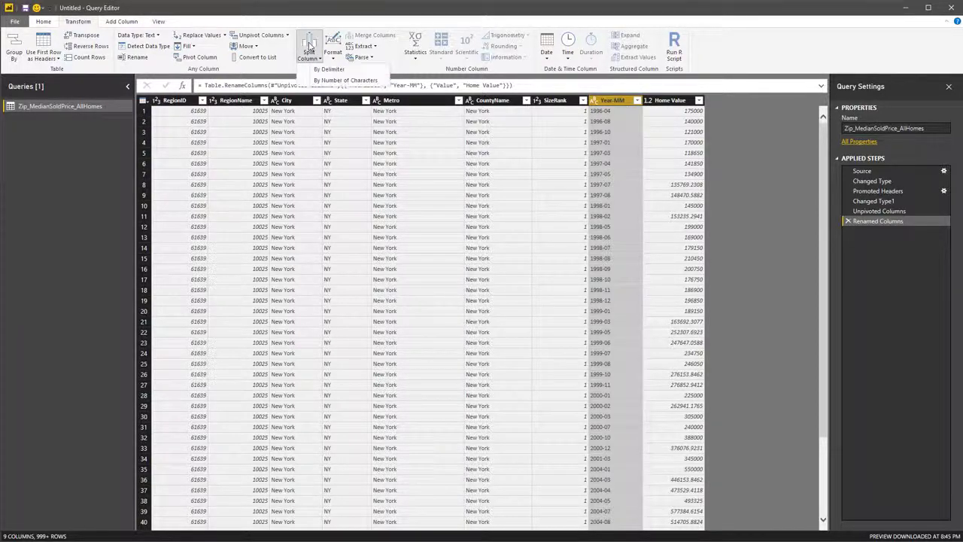
left_click(329, 68)
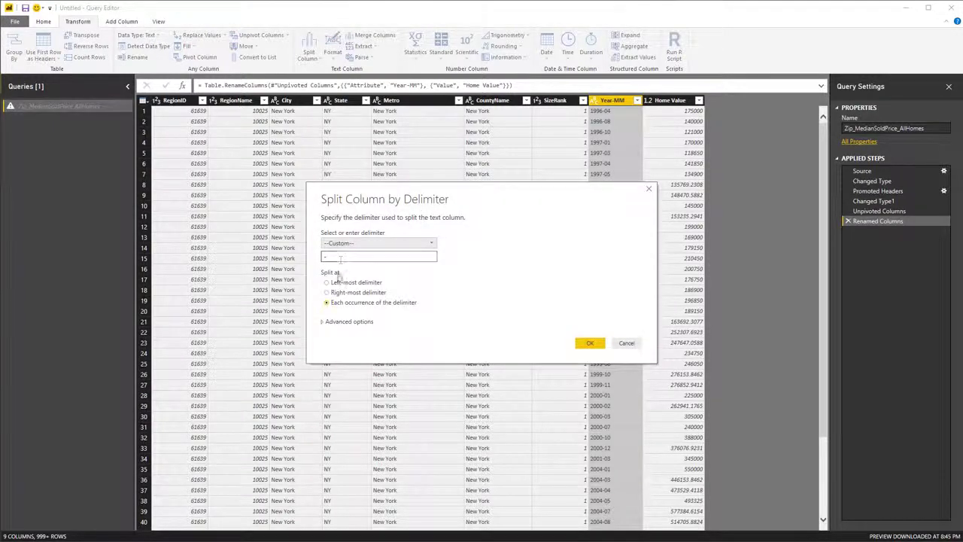
left_click(326, 282)
left_click(589, 342)
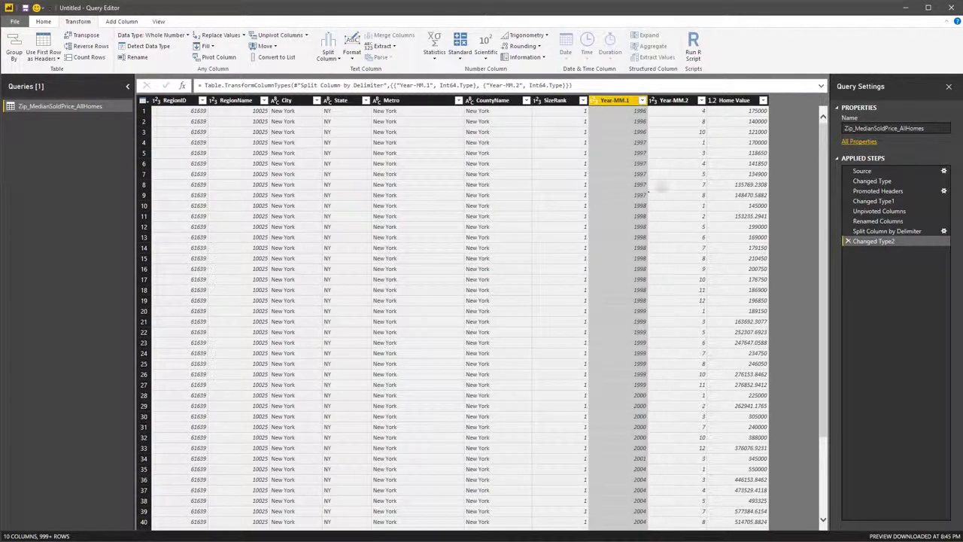
left_click(674, 175)
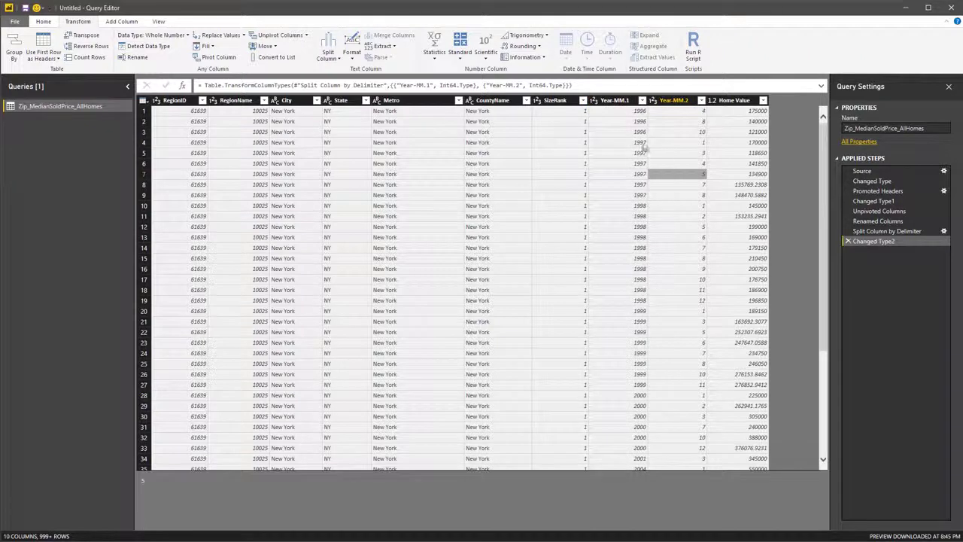
left_click(618, 101)
left_click(664, 101, "ctrl")
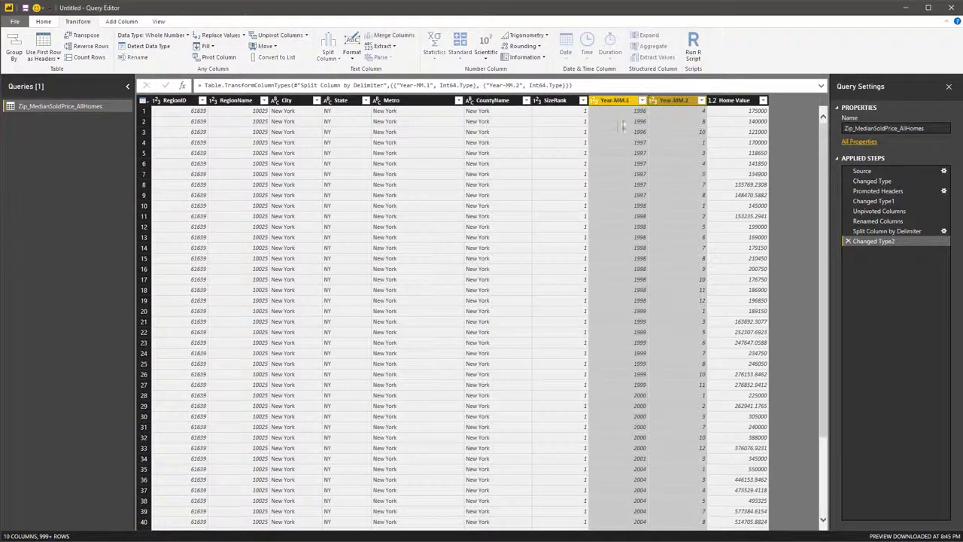
left_click(131, 24)
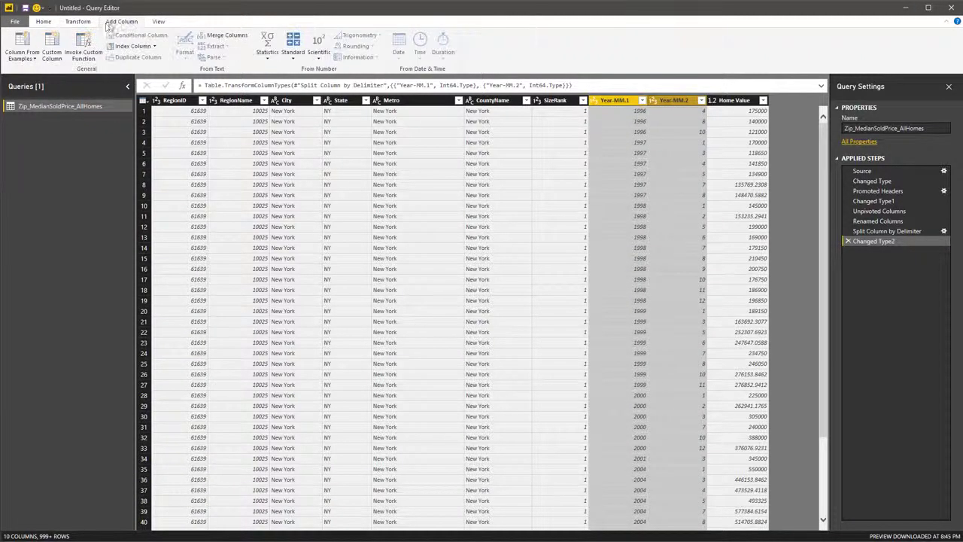
left_click(27, 46)
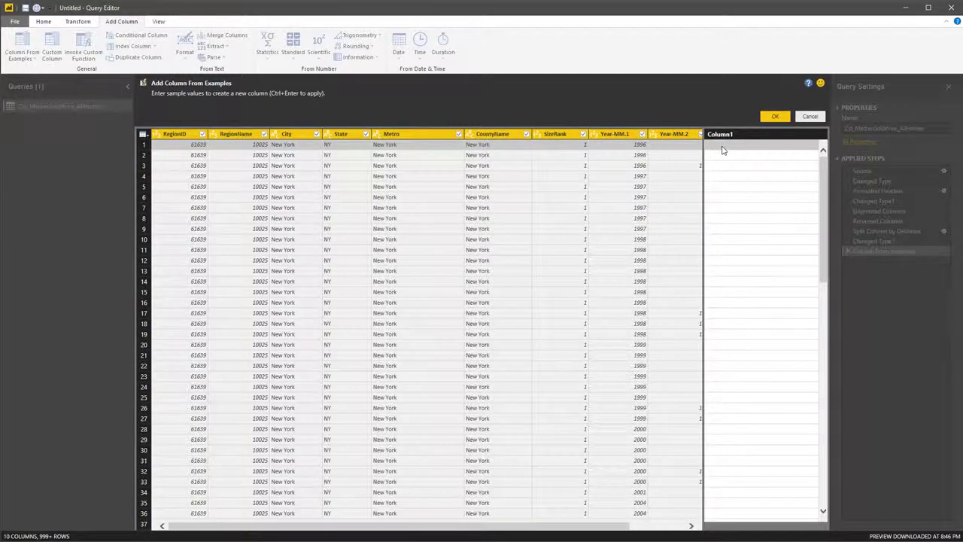
left_click(721, 149)
type("1996")
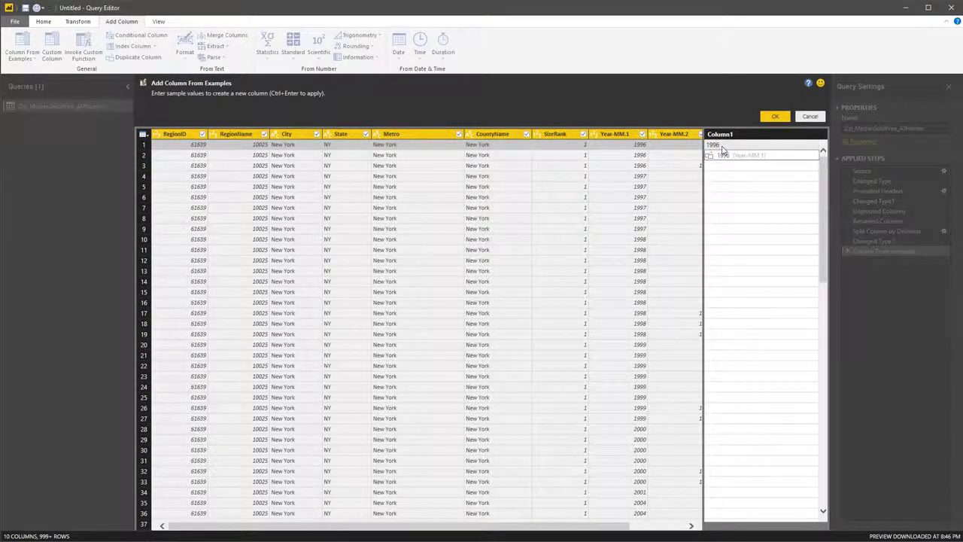
type("-")
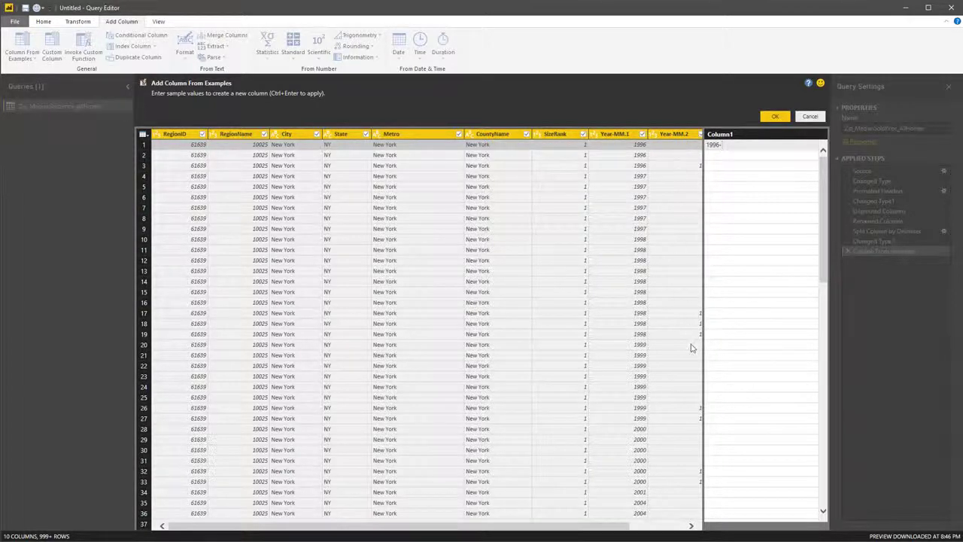
left_click(806, 116)
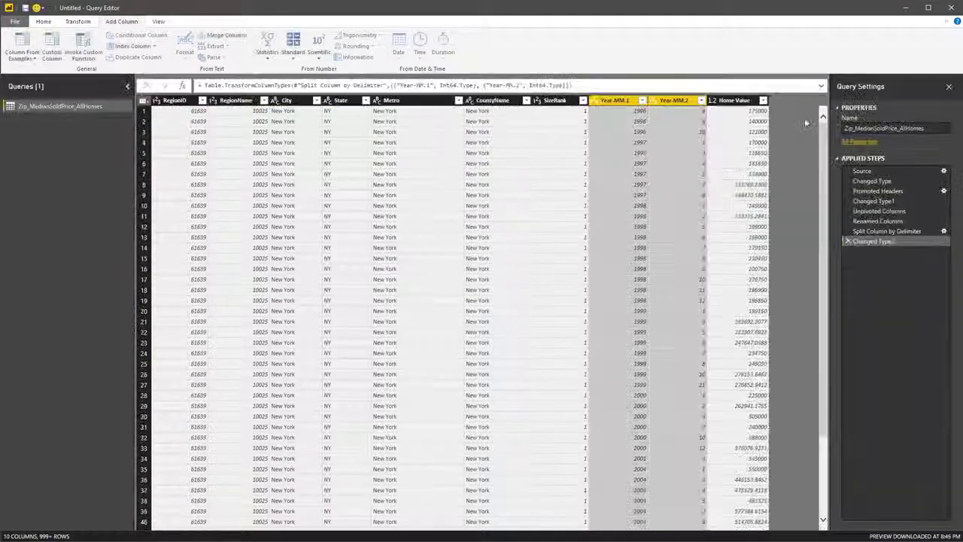
Add a column from examples based on Year-MM.1 and Year-MM.2, using 1996-4-1 as the sample value for the first row.
left_click(618, 100)
left_click(668, 101, "shift")
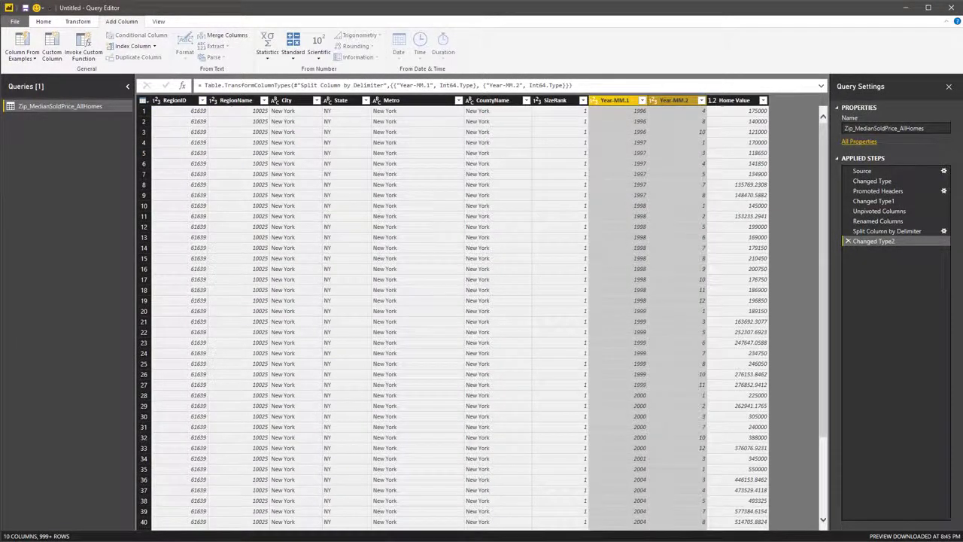
left_click(25, 59)
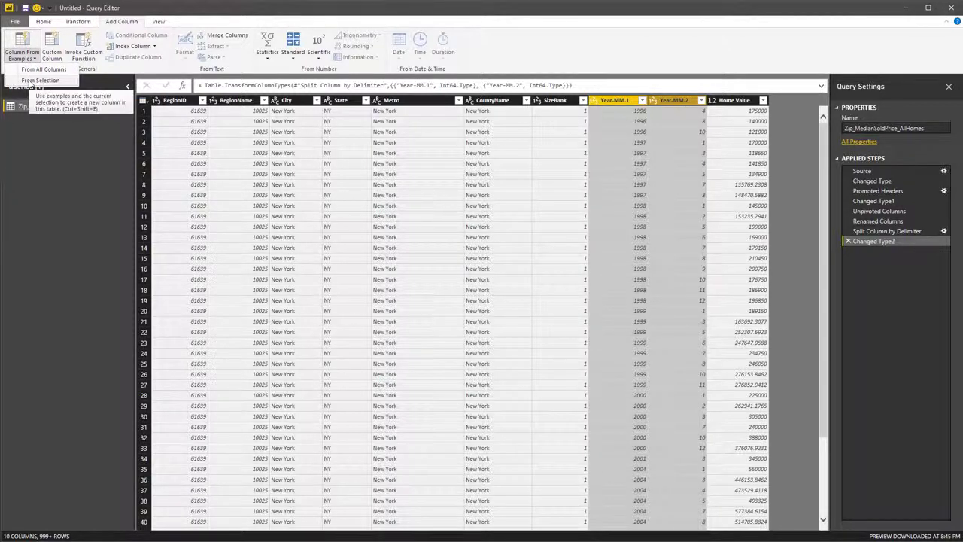
left_click(30, 81)
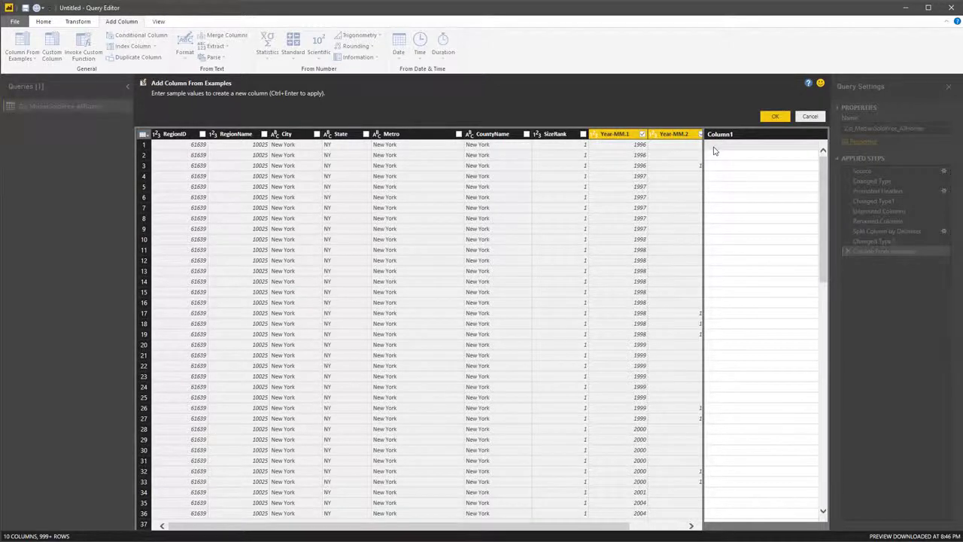
left_click(718, 150)
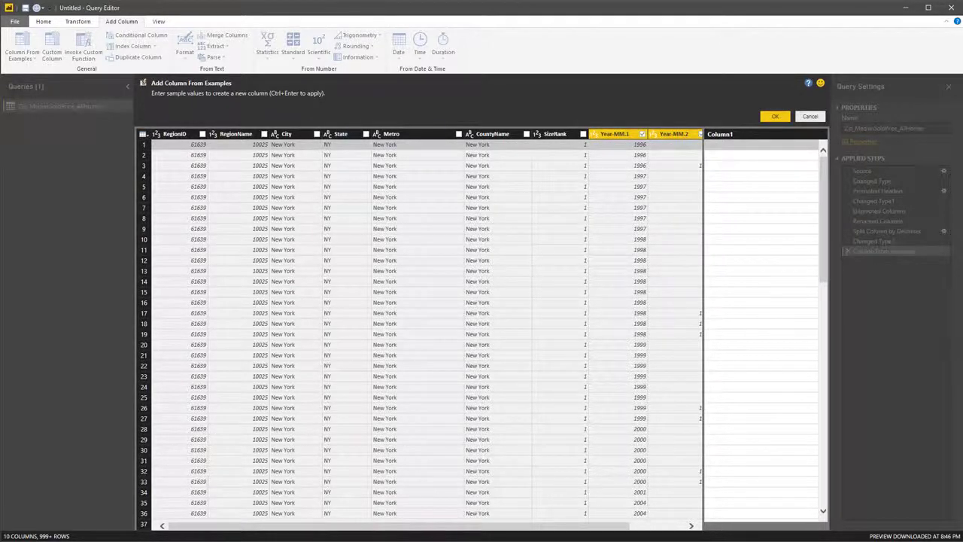
left_click(691, 526)
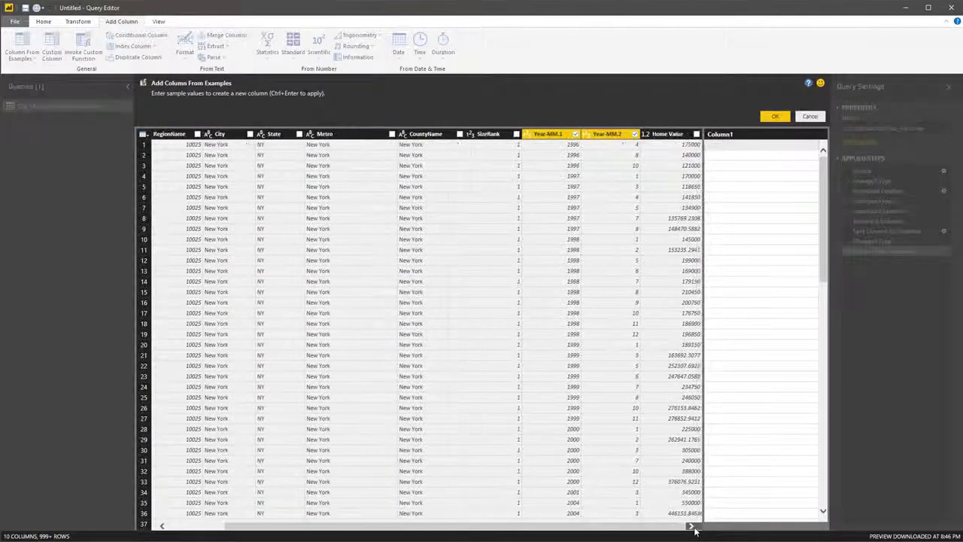
left_click(728, 149)
type("199")
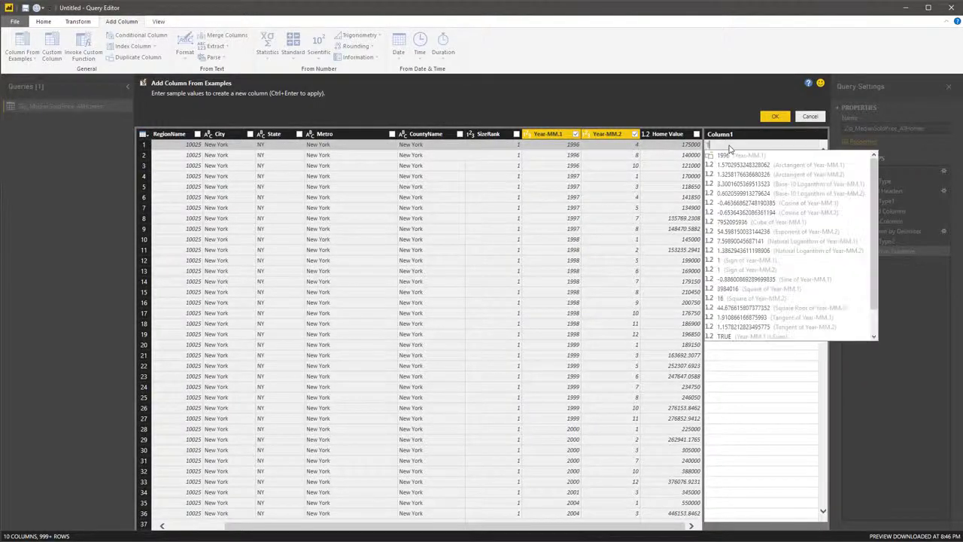
type("6")
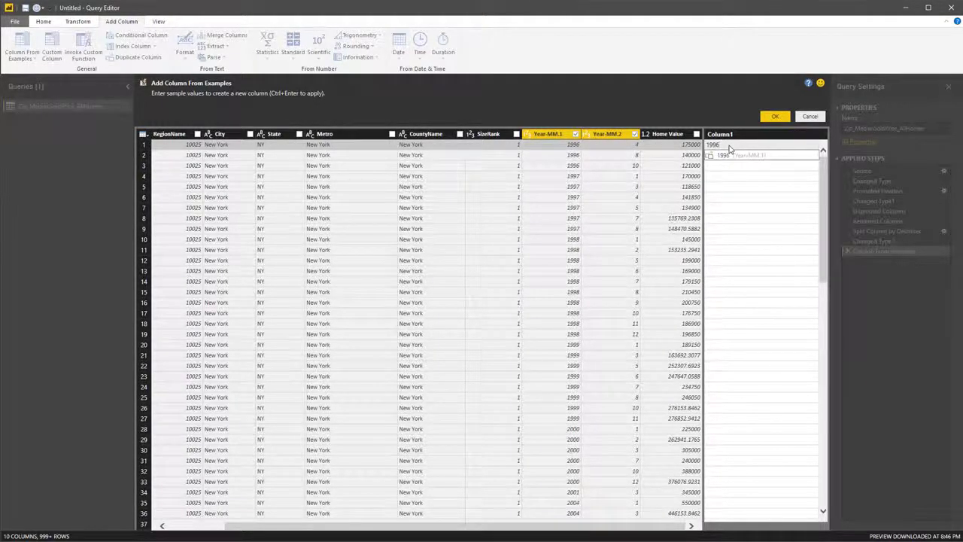
type("-4-1")
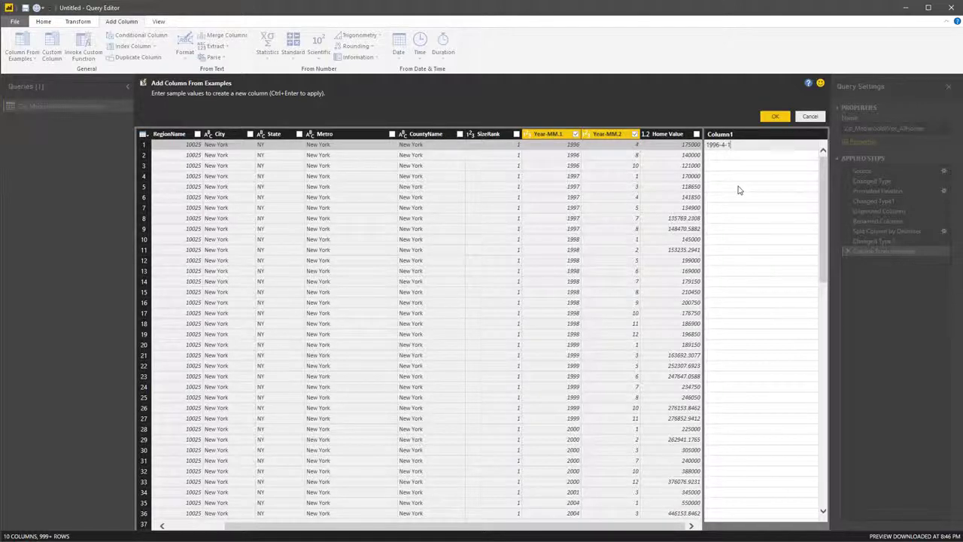
key("Return")
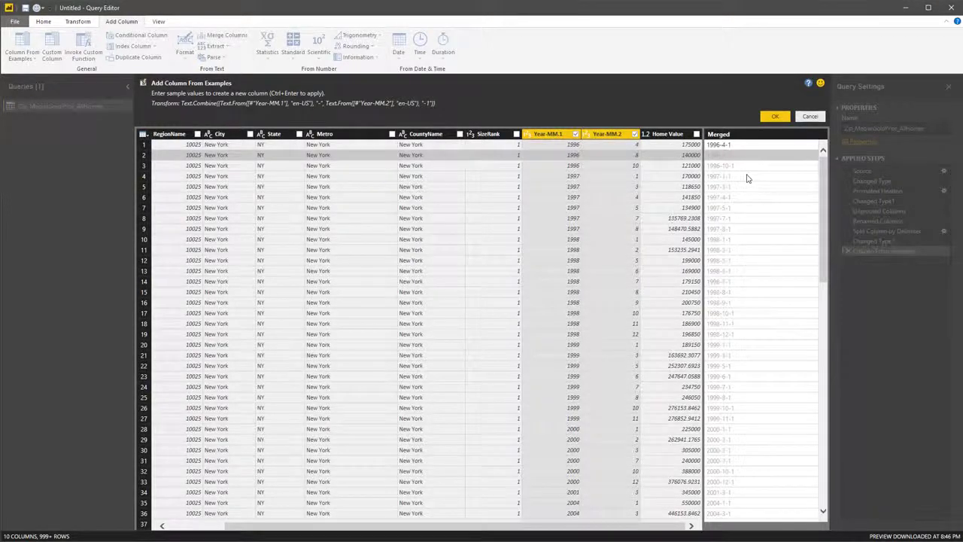
left_click(774, 117)
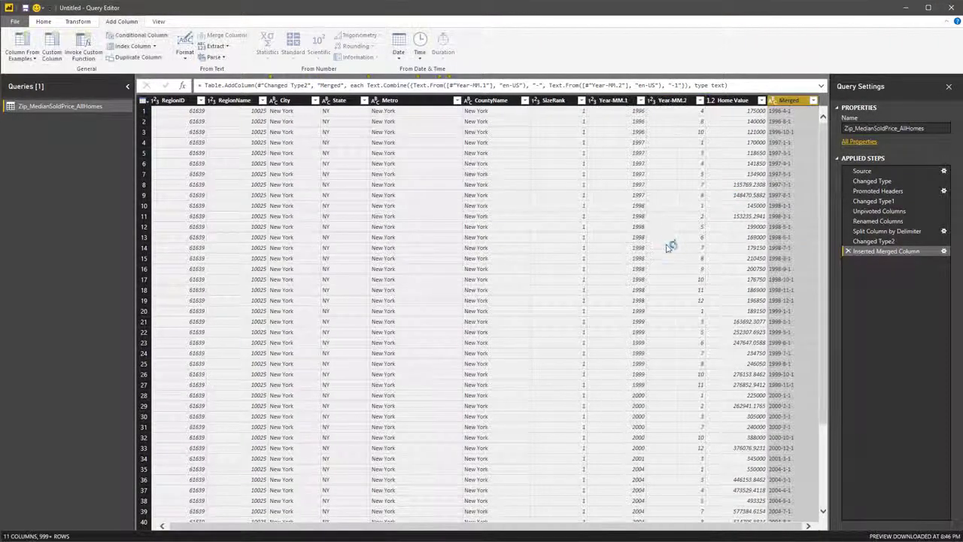
Rename the Merged column to Date.
right_click(786, 102)
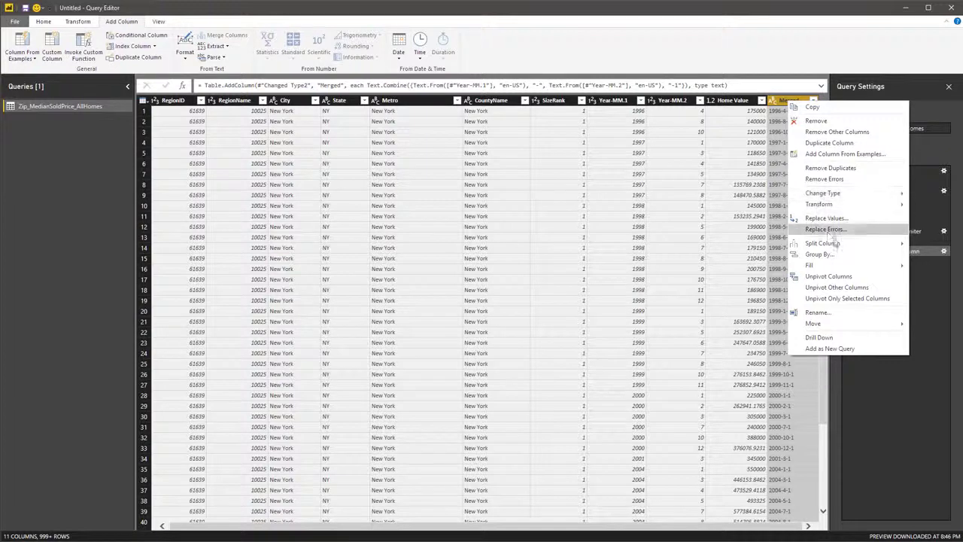
left_click(818, 312)
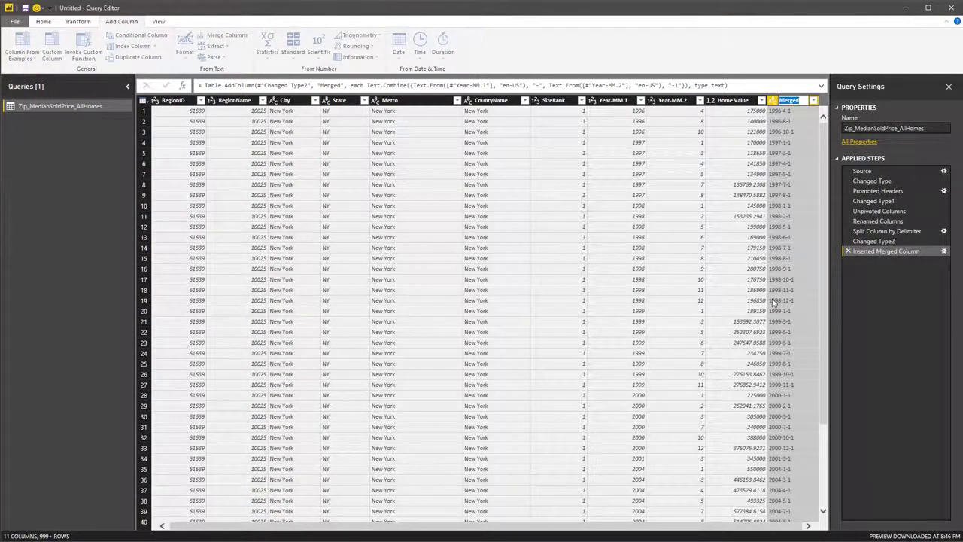
type("Date")
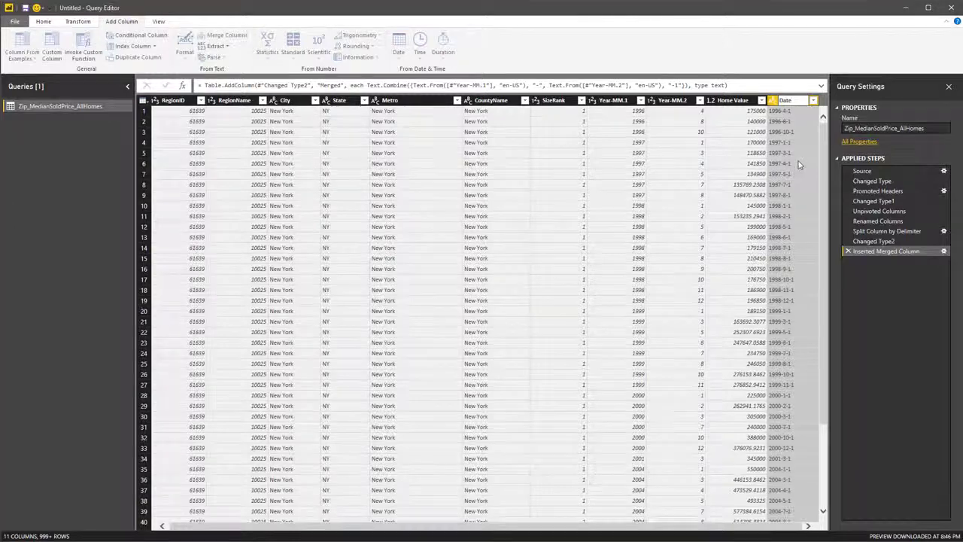
key("Return")
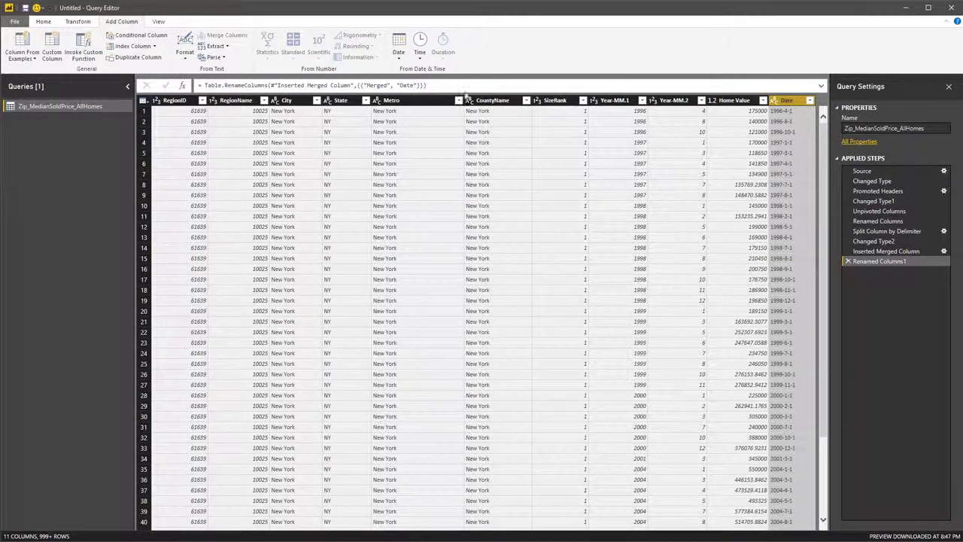
Change the data type of the new Date column from text to Date.
left_click(52, 24)
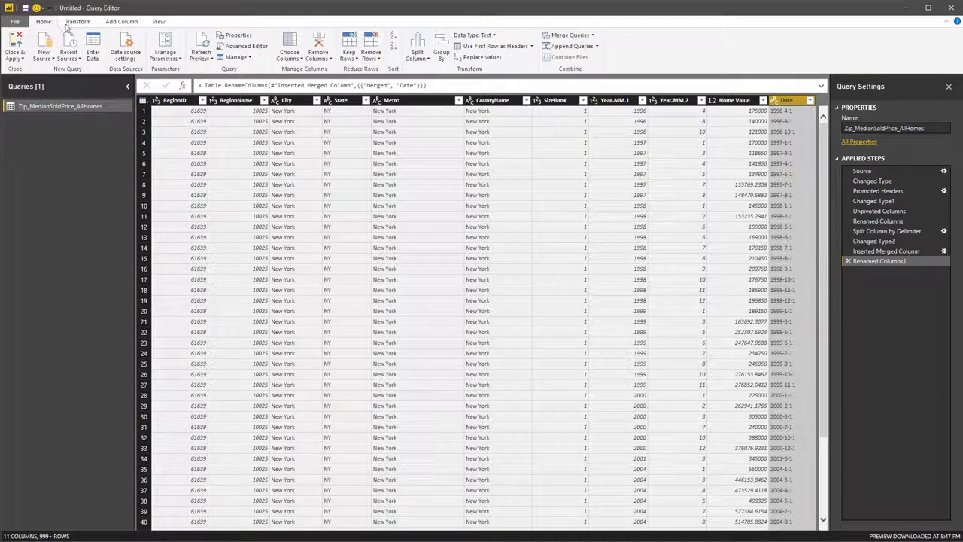
left_click(75, 23)
left_click(135, 36)
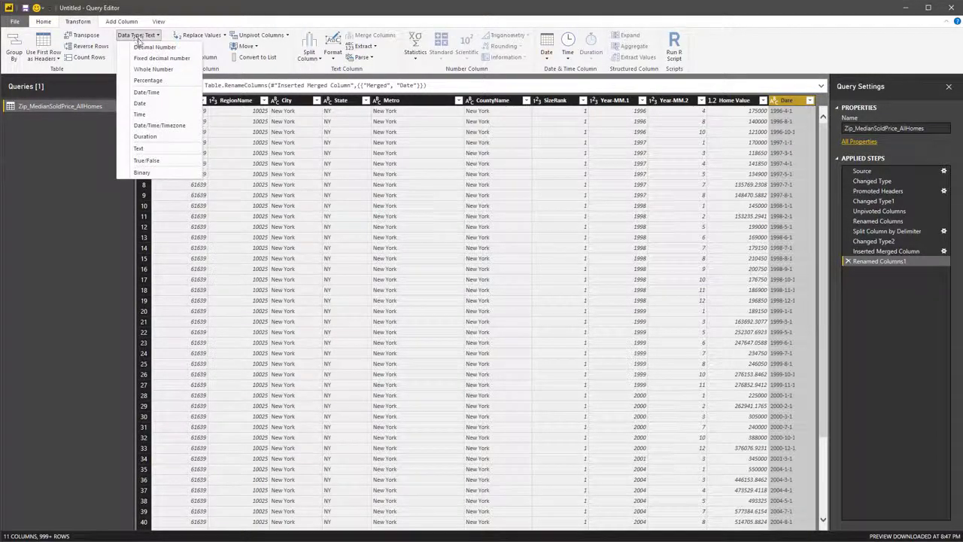
left_click(140, 103)
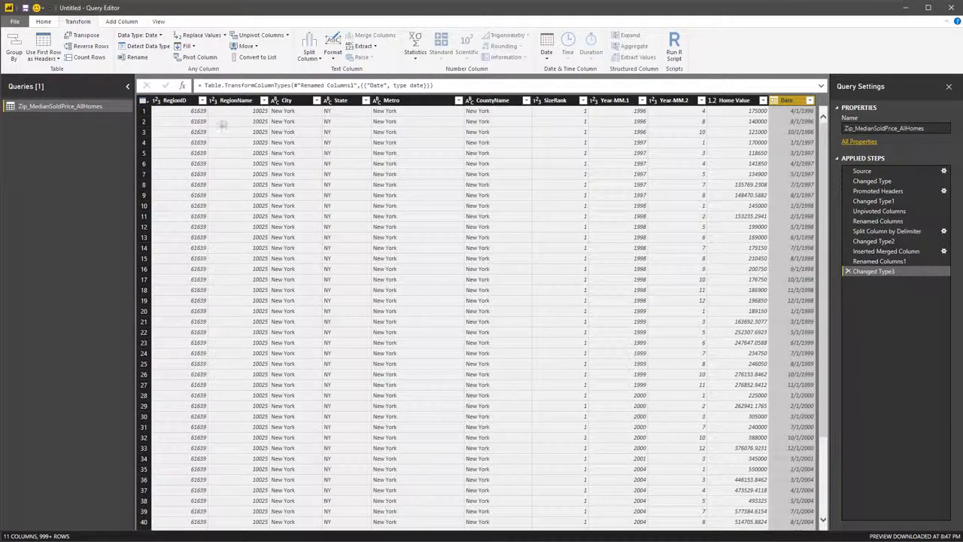
Close the query editor applying all changes, and show the loaded table in the data view.
left_click(42, 22)
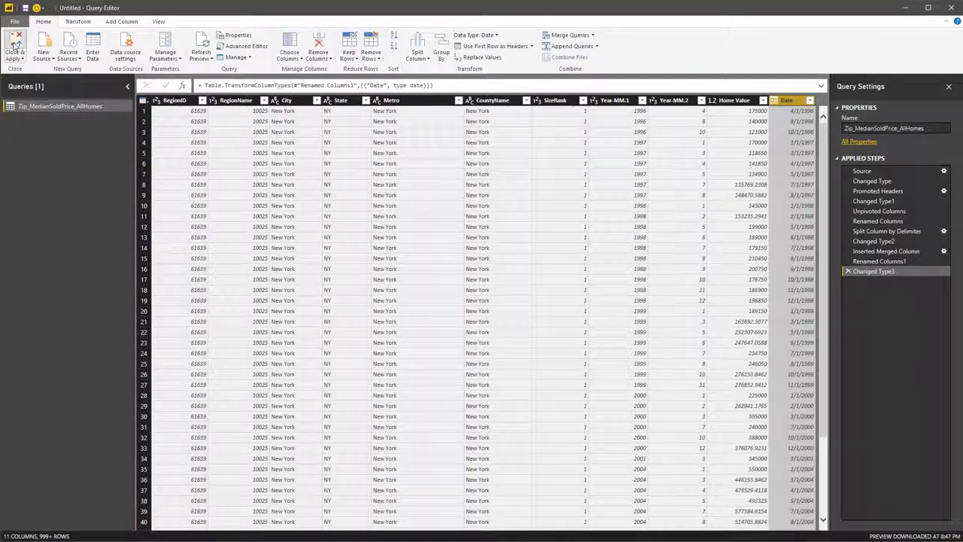
left_click(15, 44)
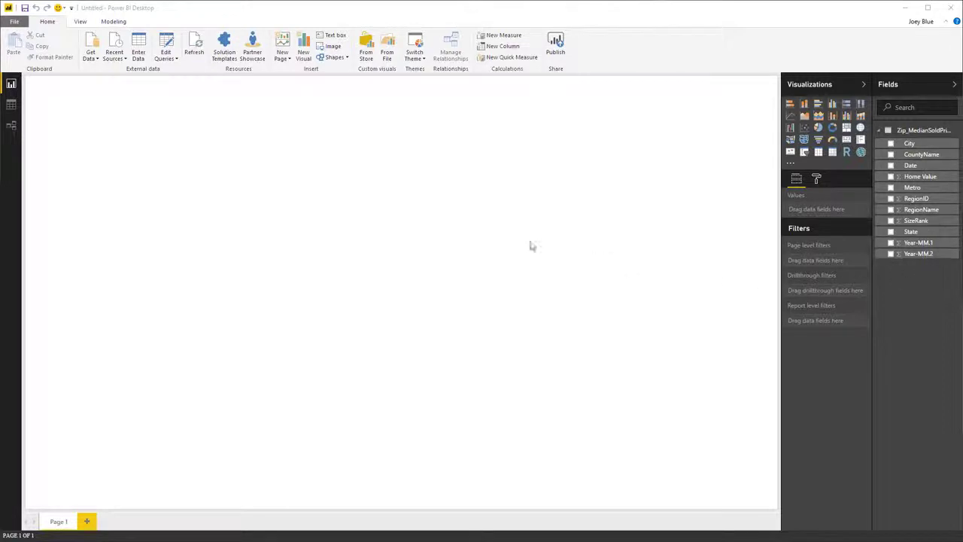
left_click(13, 107)
left_click(13, 107)
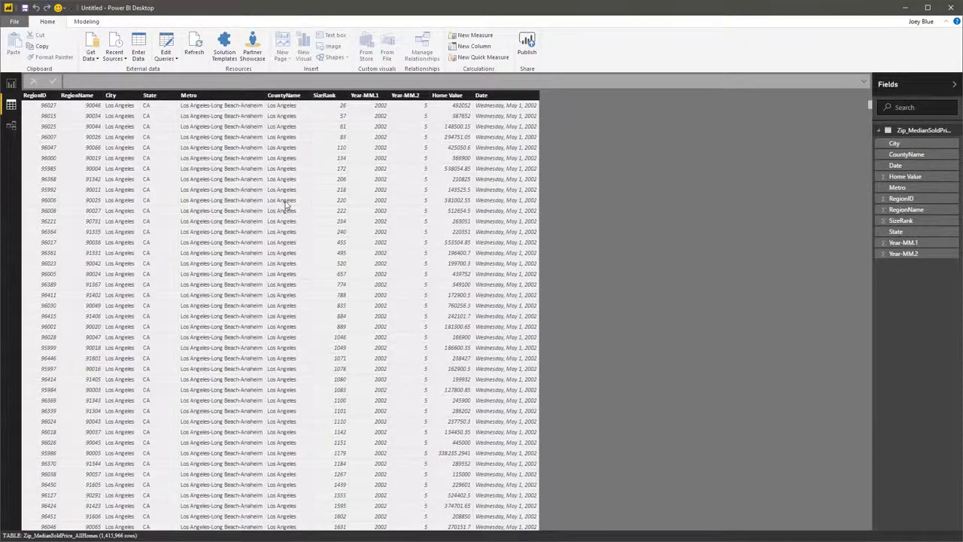
Format the Date column with the short date format *3/14/2001 (M/d/yyyy).
left_click(501, 98)
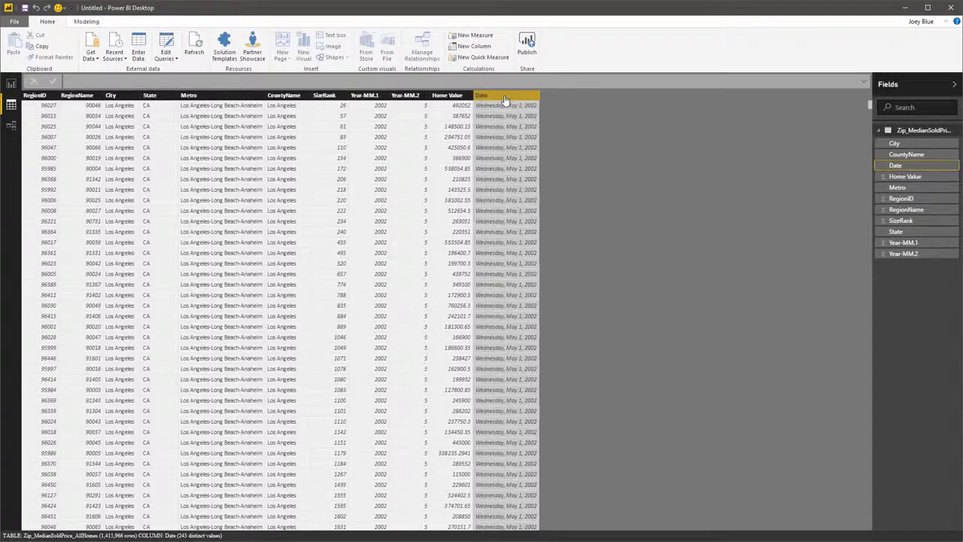
left_click(89, 21)
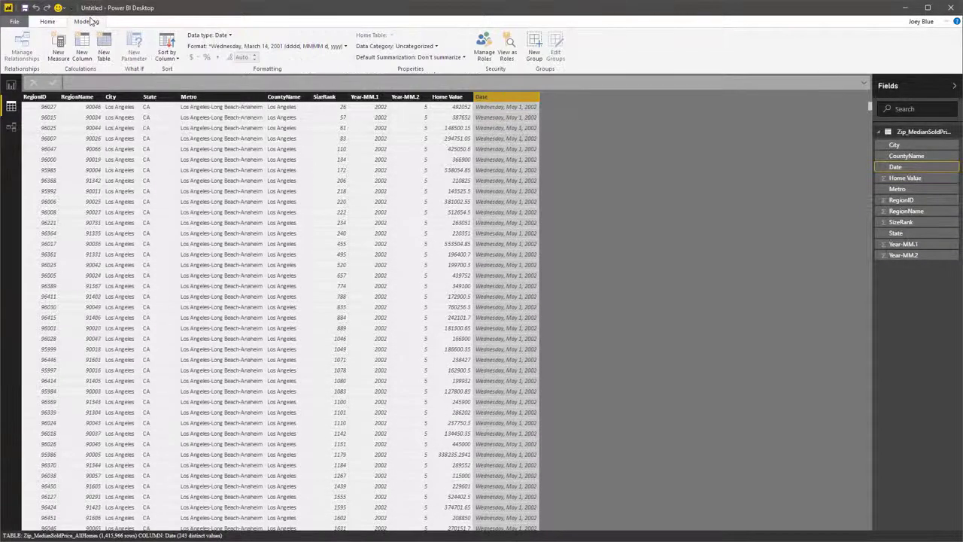
left_click(322, 48)
mouse_move(279, 84)
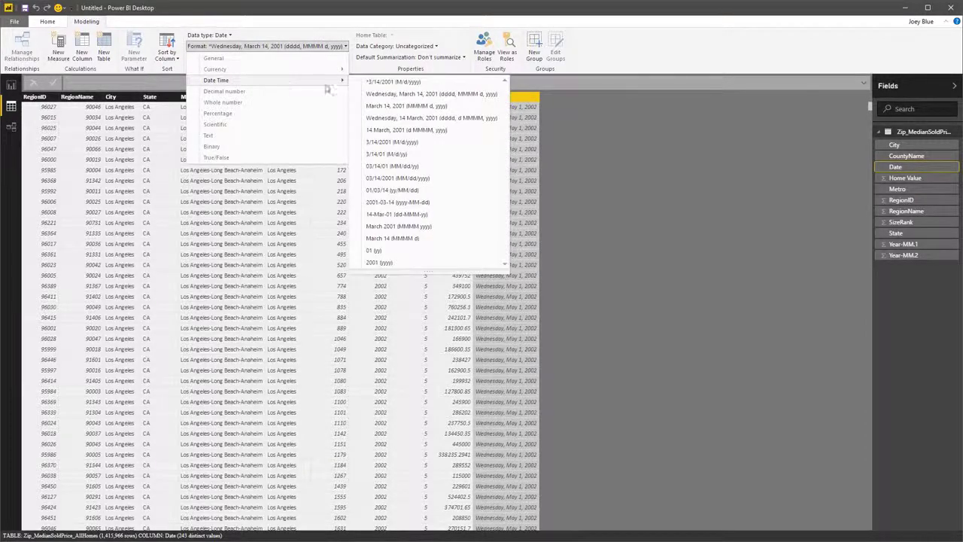
left_click(381, 82)
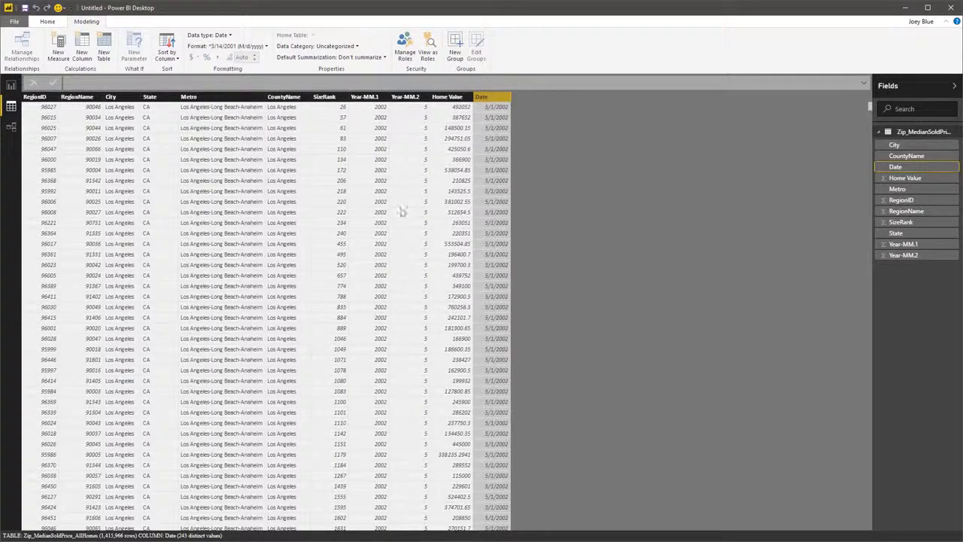
Format the Home Value column with a thousands separator and 0 decimal places.
left_click(452, 98)
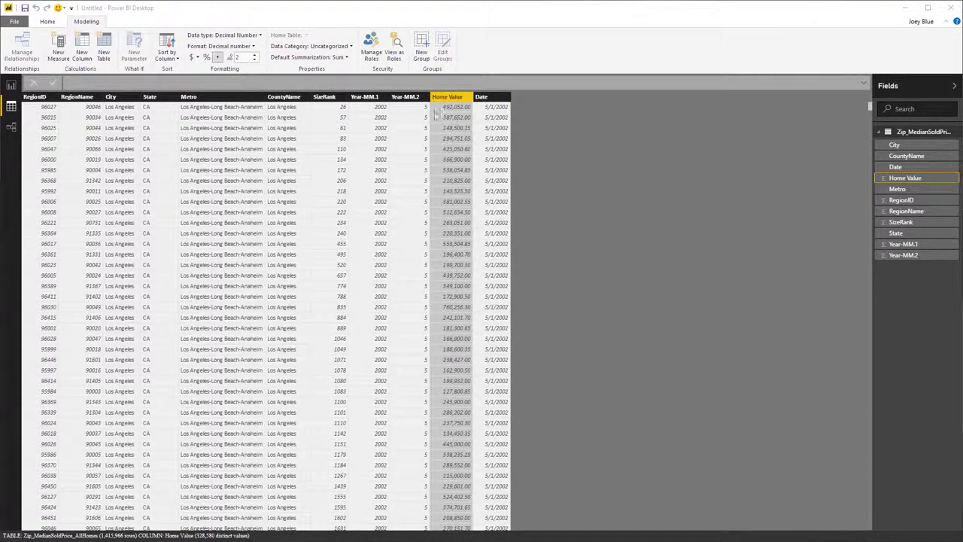
left_click(254, 60)
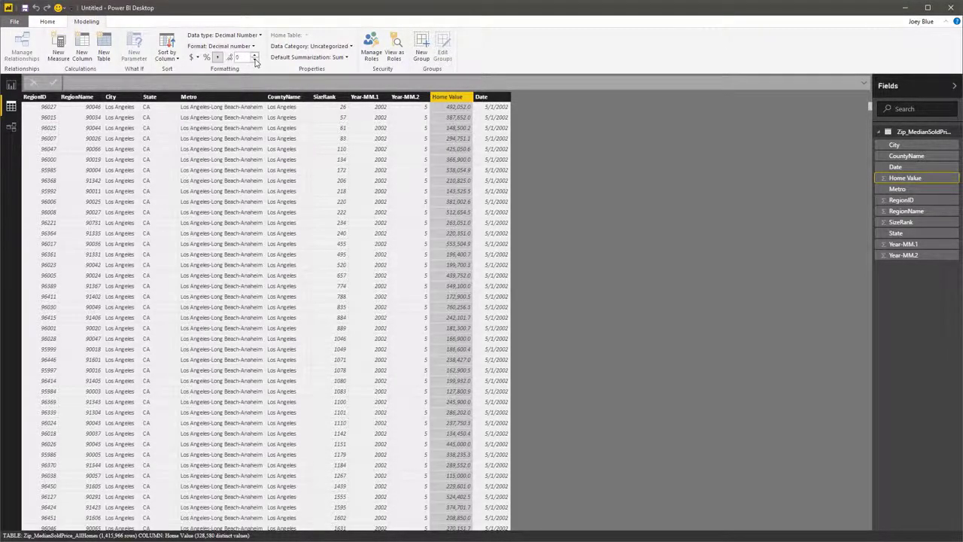
left_click(254, 60)
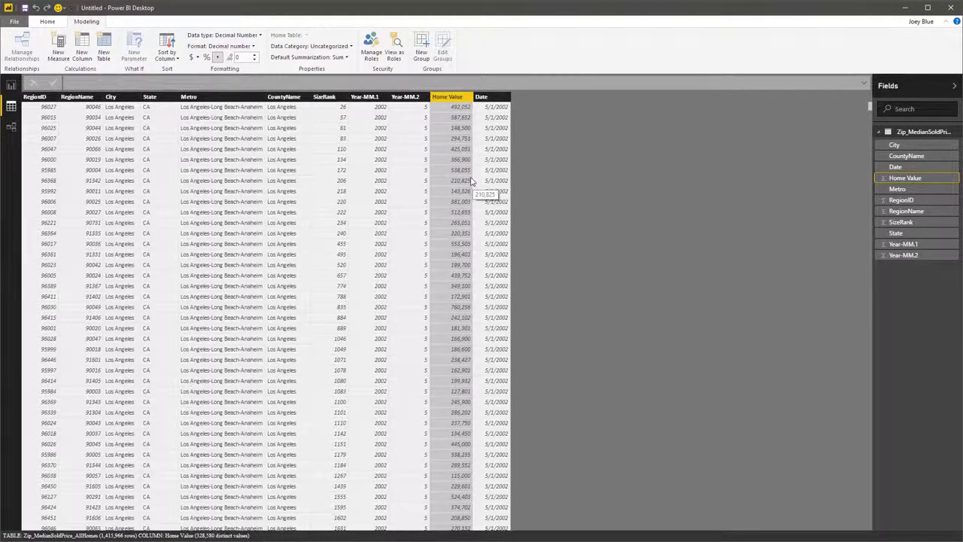
Hide the Year-MM.1 and Year-MM.2 columns in the report view.
left_click(365, 97)
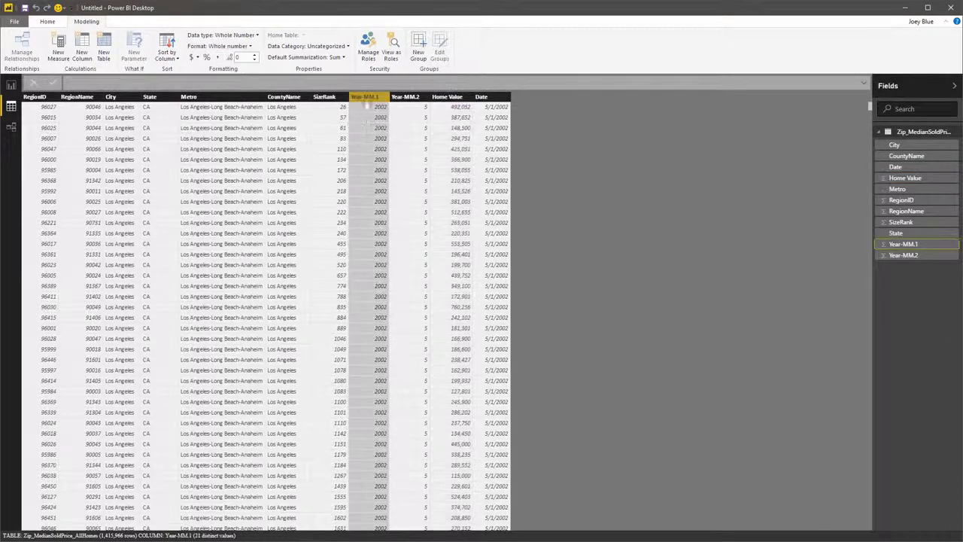
right_click(364, 98)
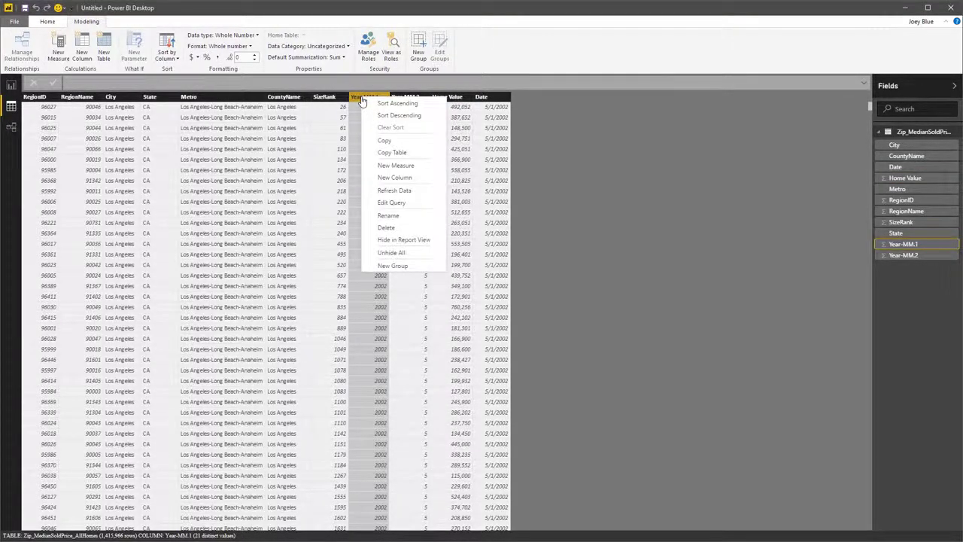
left_click(402, 213)
left_click(402, 97)
right_click(407, 98)
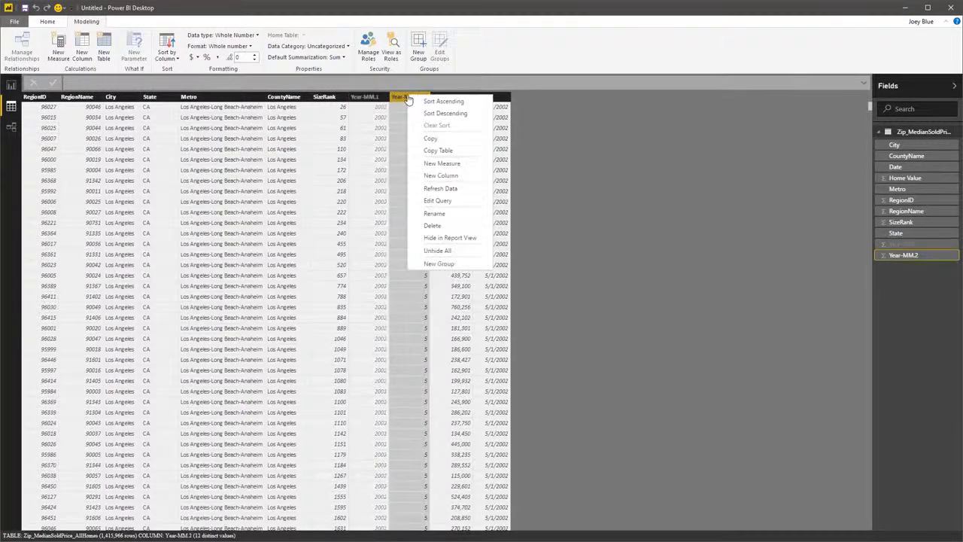
left_click(441, 227)
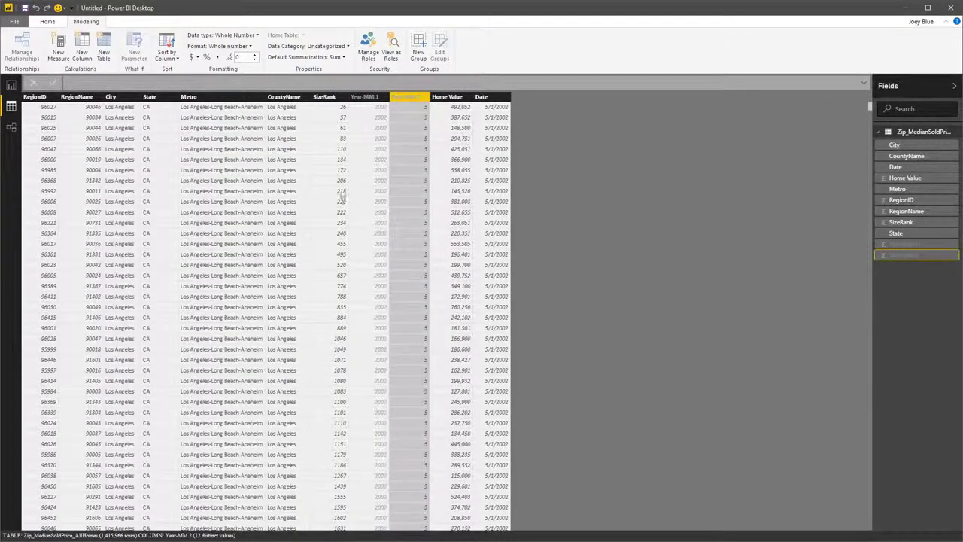
Add a thousands separator to the SizeRank column and set the CountyName column's data category to County.
left_click(324, 98)
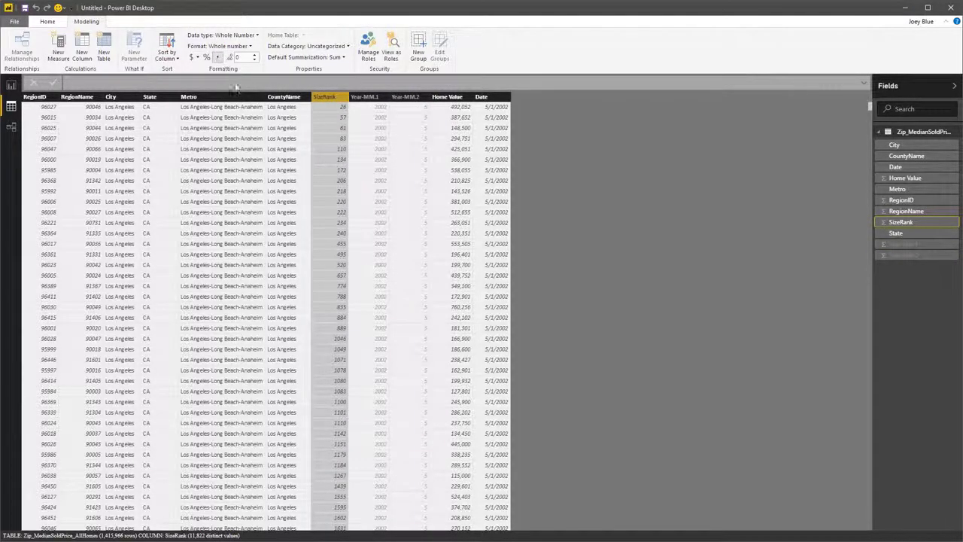
left_click(283, 97)
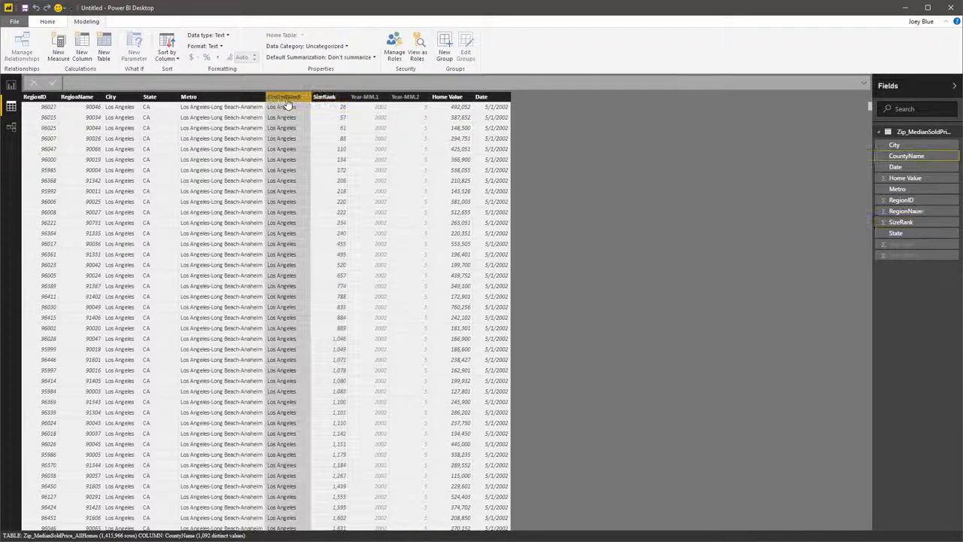
left_click(331, 46)
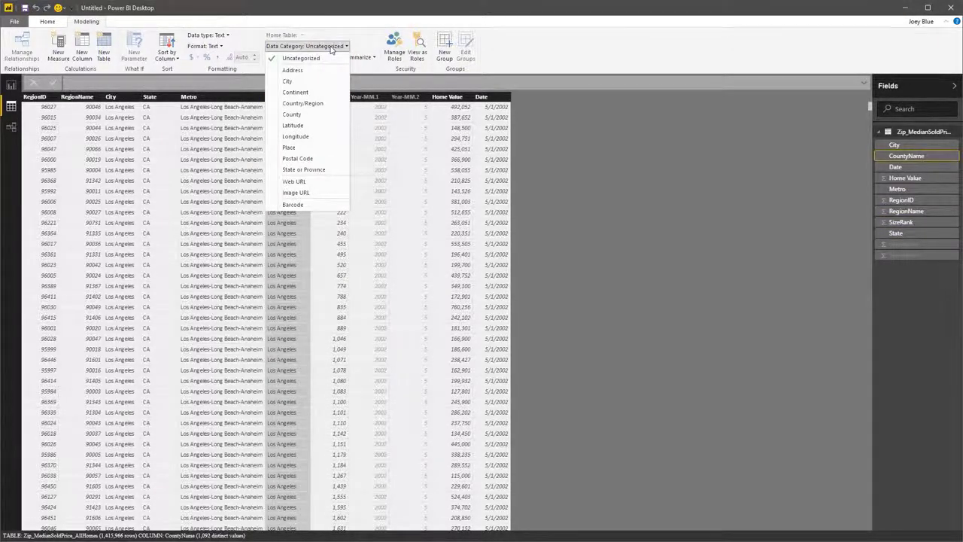
left_click(297, 114)
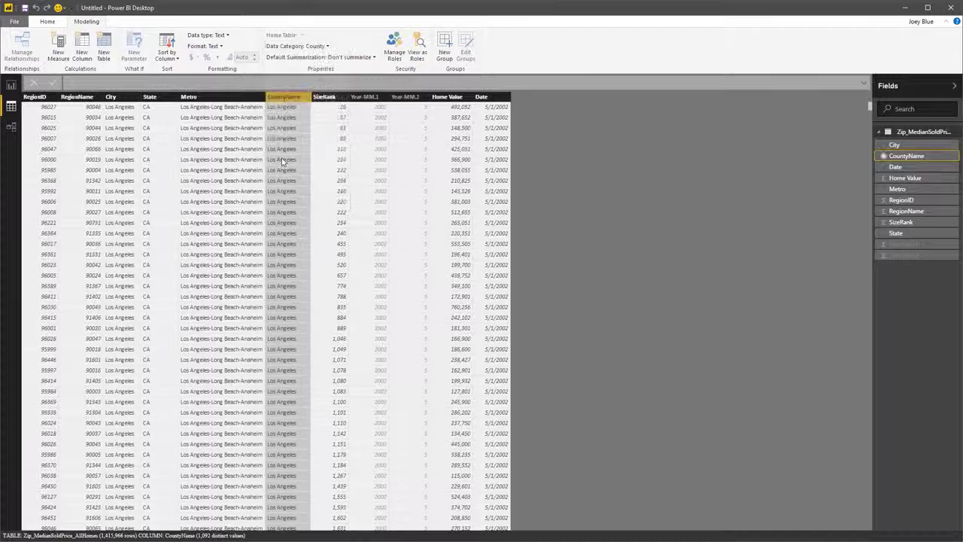
Set the State column's data category to State or Province and the City column's data category to City.
left_click(219, 99)
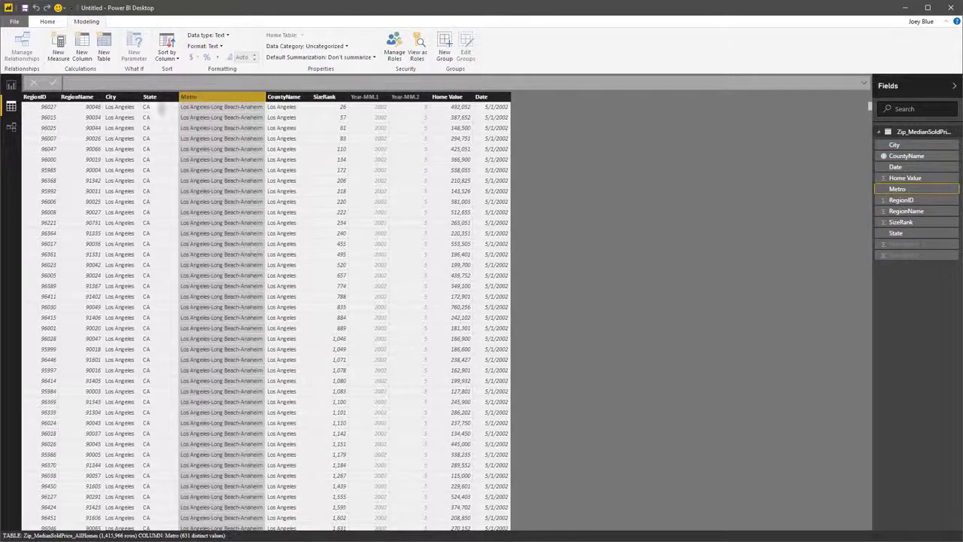
left_click(158, 99)
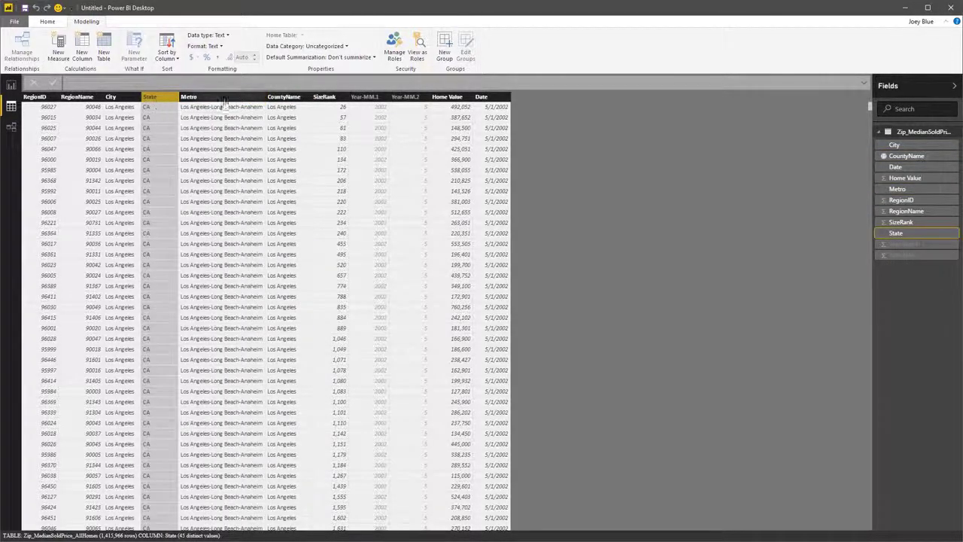
left_click(339, 48)
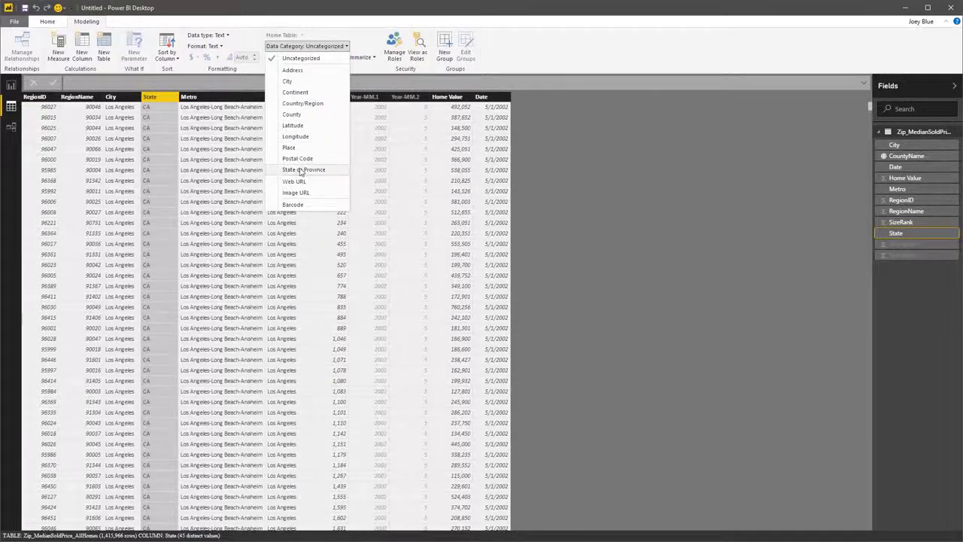
left_click(301, 170)
left_click(116, 97)
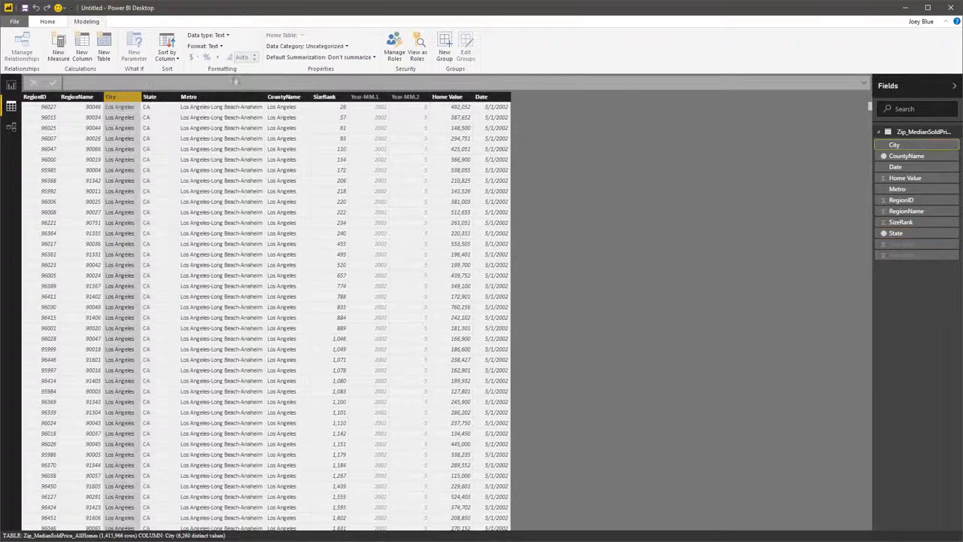
left_click(316, 46)
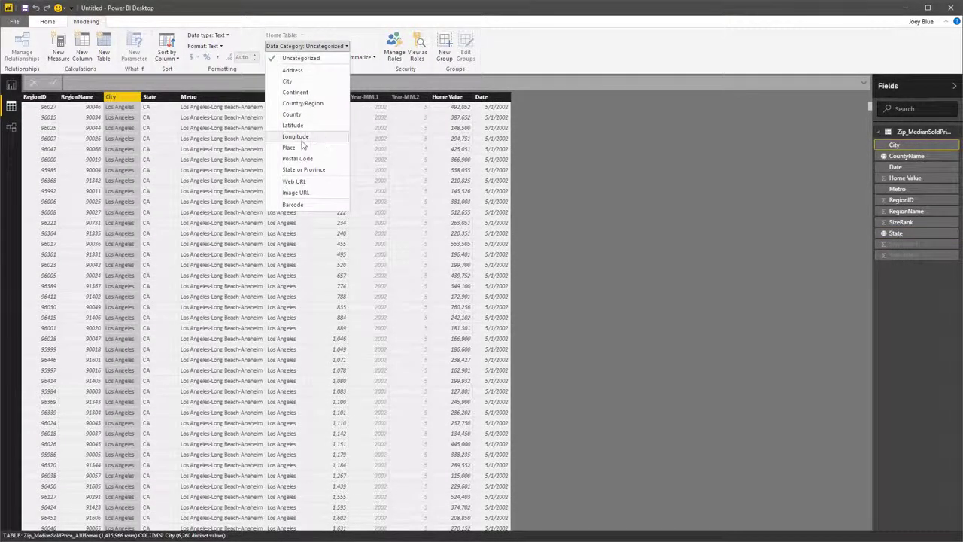
left_click(287, 81)
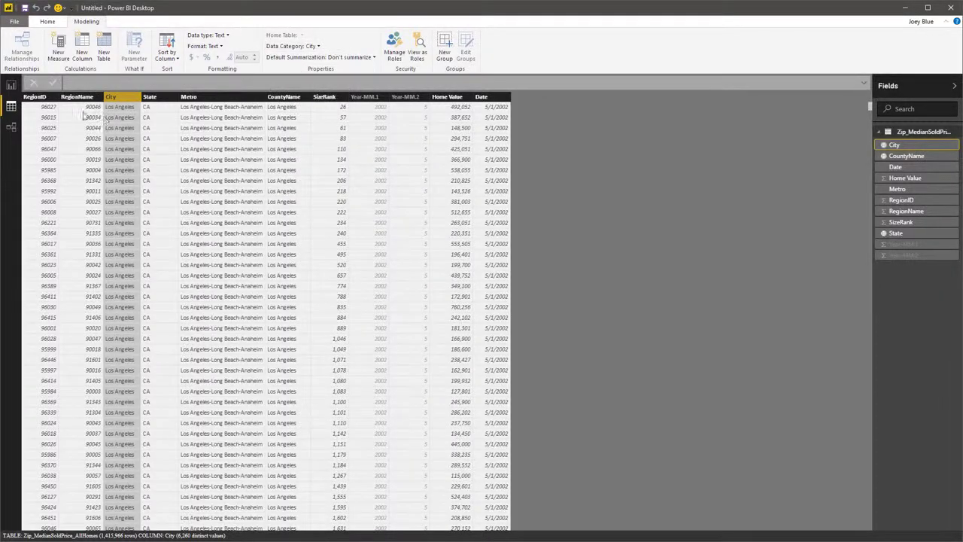
Rename the RegionID column as Zip.
left_click(36, 97)
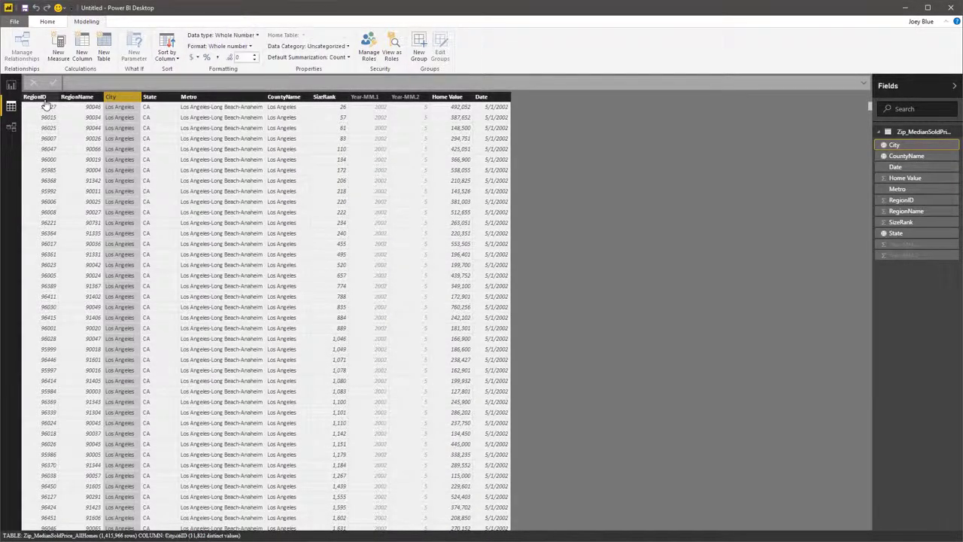
right_click(45, 101)
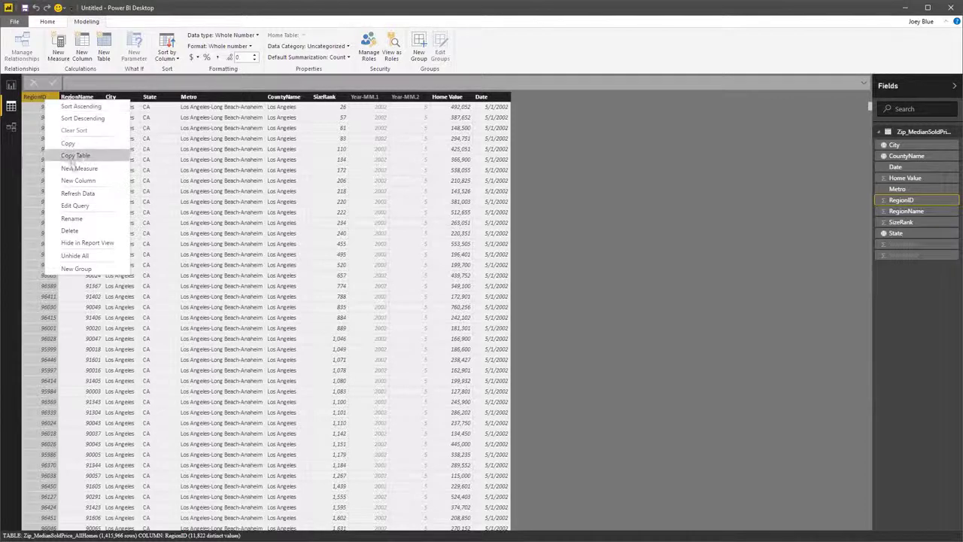
left_click(71, 218)
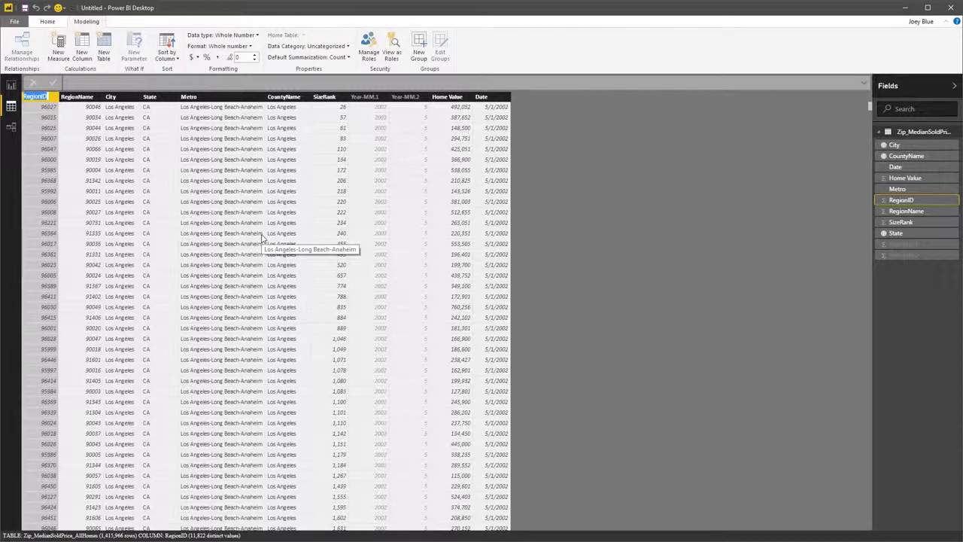
type("Zip")
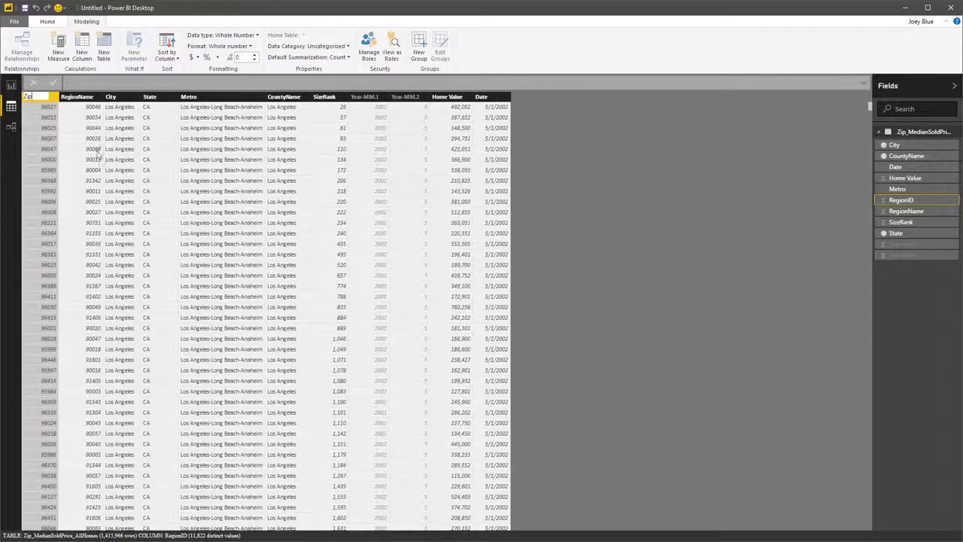
key("Return")
Rename the RegionName column as Zip1 and set its data category to Postal Code.
left_click(89, 103)
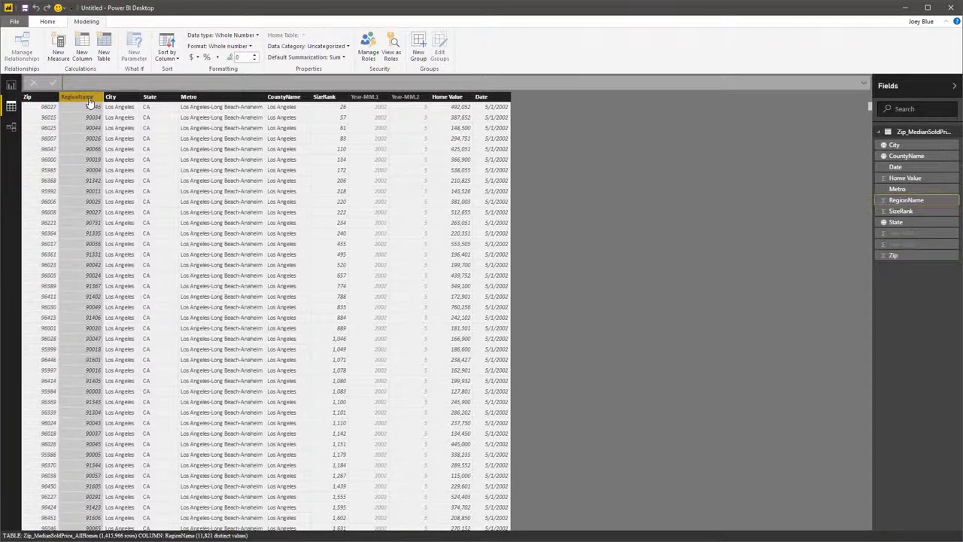
right_click(90, 103)
left_click(132, 217)
type("Zip1")
key("Return")
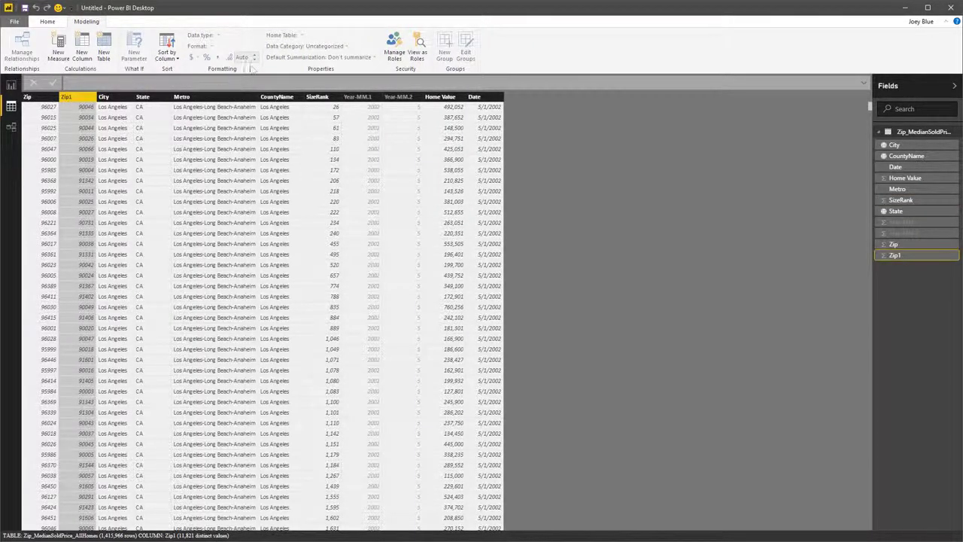
left_click(309, 46)
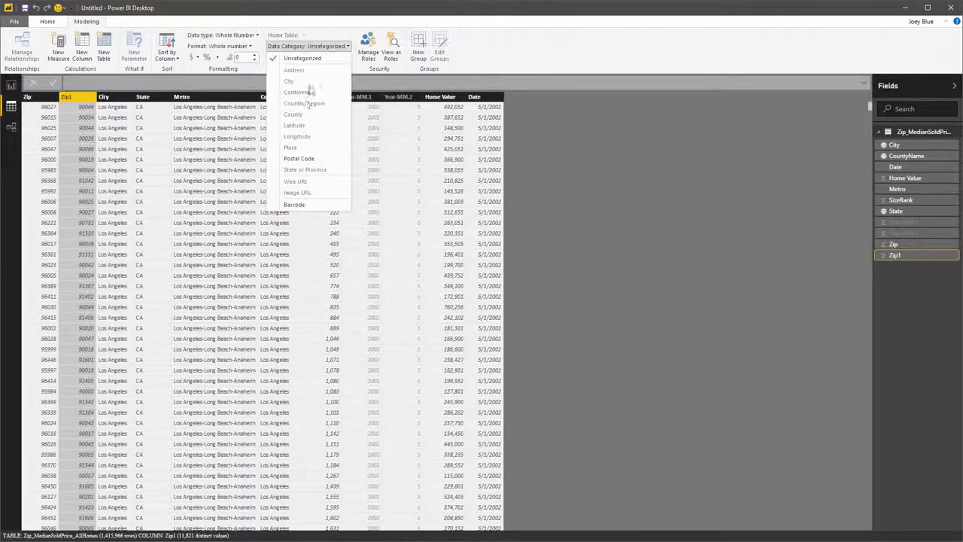
left_click(299, 159)
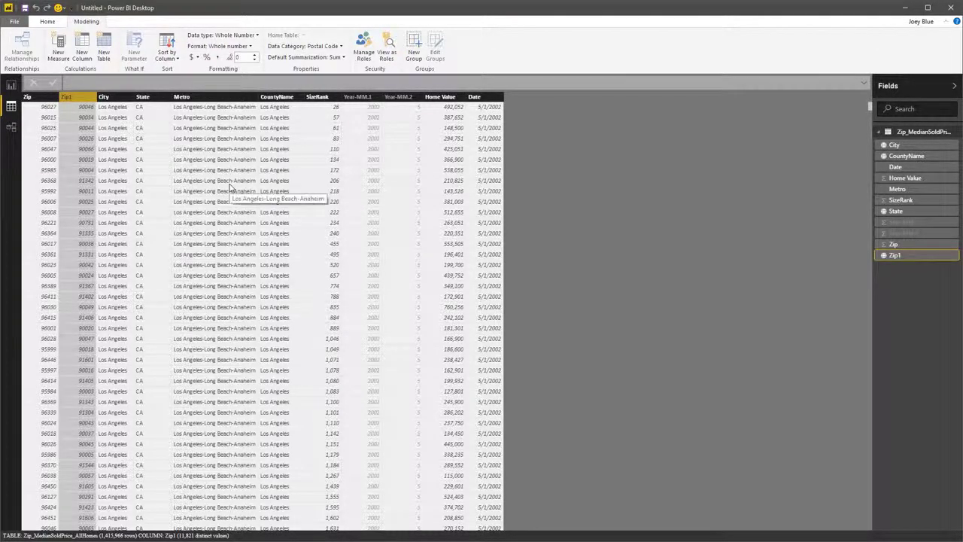
Set the default summarization of the Home Value and SizeRank columns to Average.
left_click(440, 96)
left_click(324, 57)
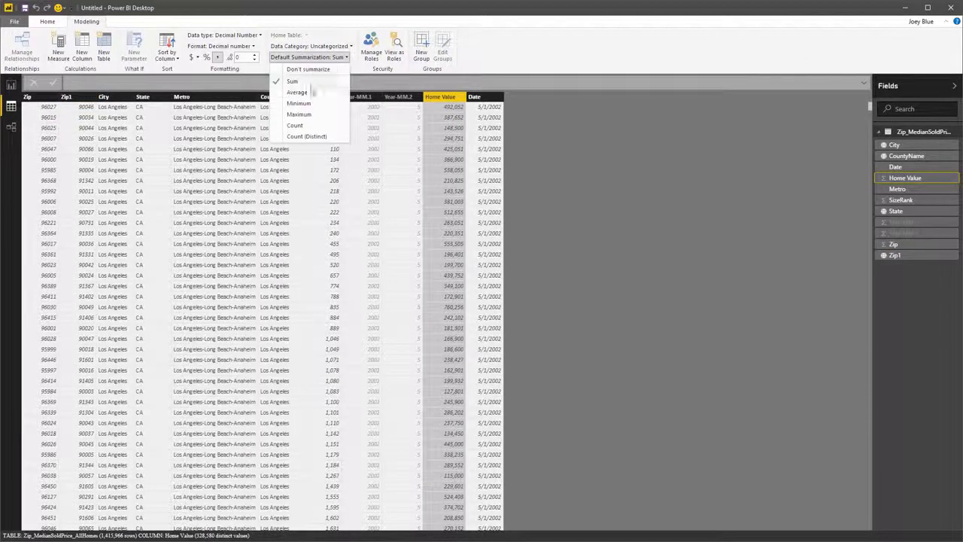
left_click(298, 92)
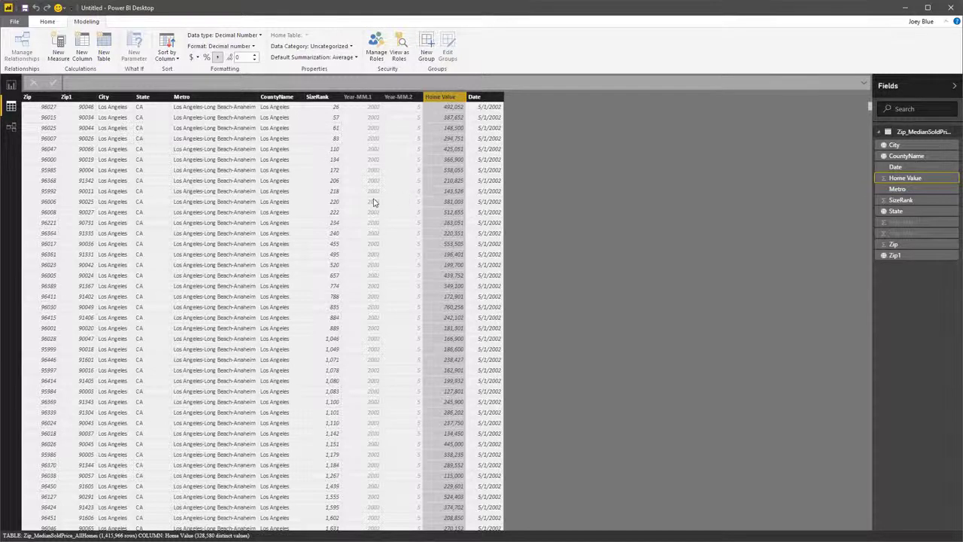
left_click(319, 97)
left_click(325, 57)
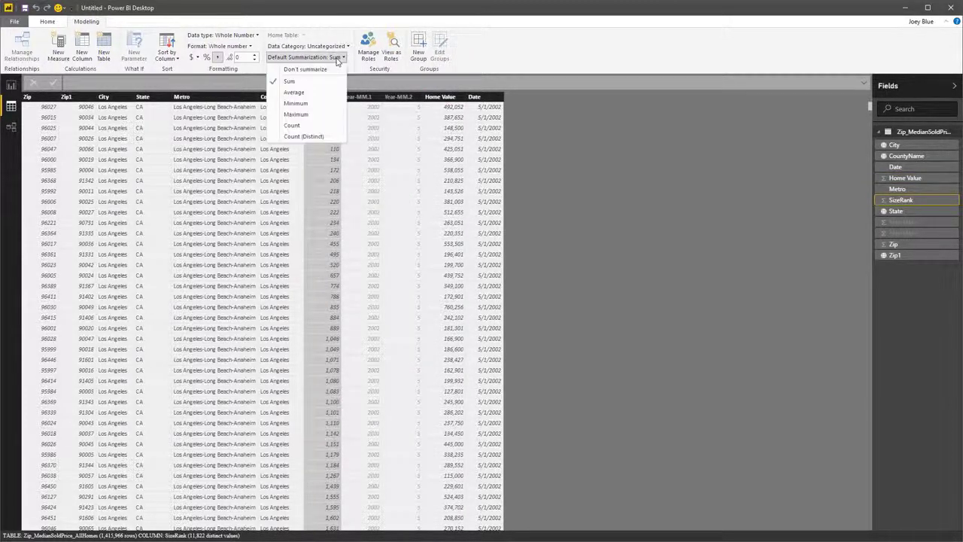
left_click(315, 92)
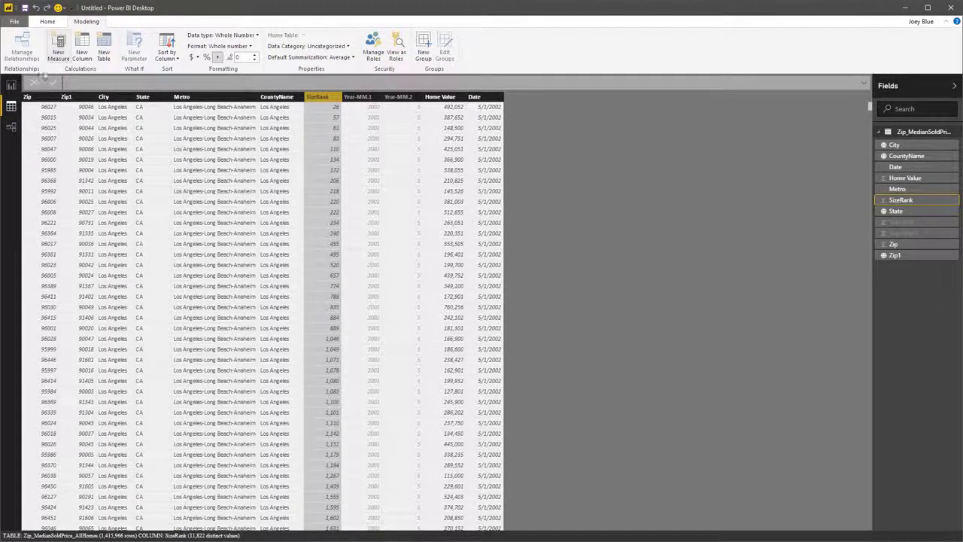
Create a clustered column chart of Home Value by State on the blank report page.
left_click(11, 85)
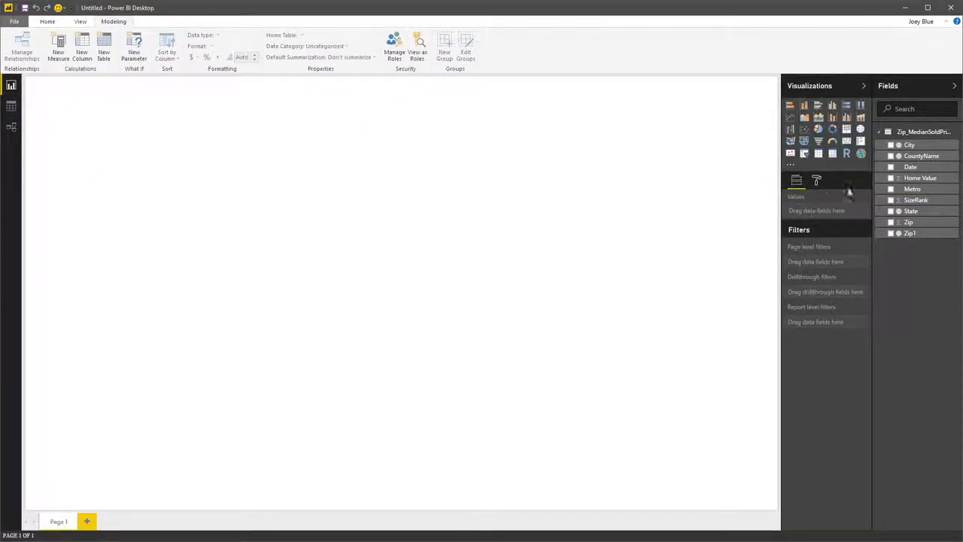
left_click(891, 211)
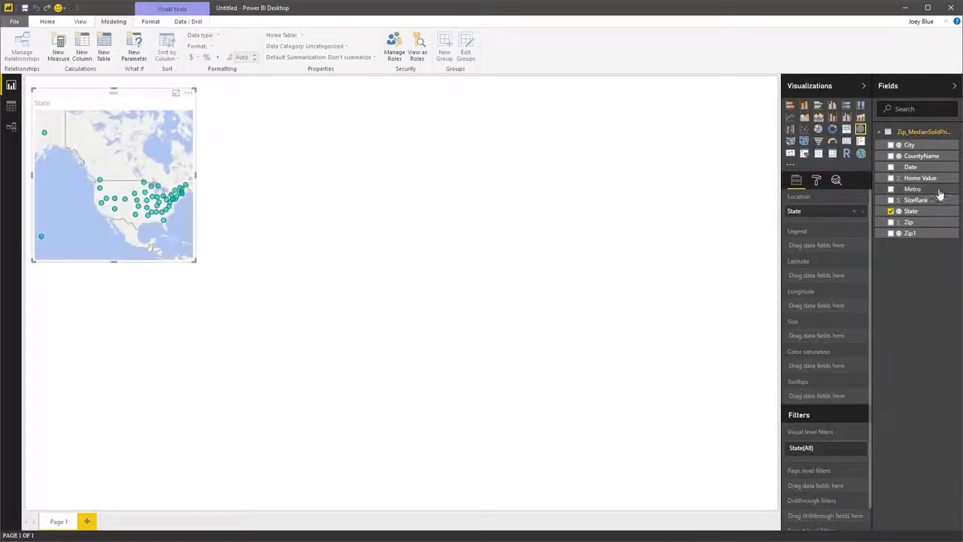
left_click(890, 178)
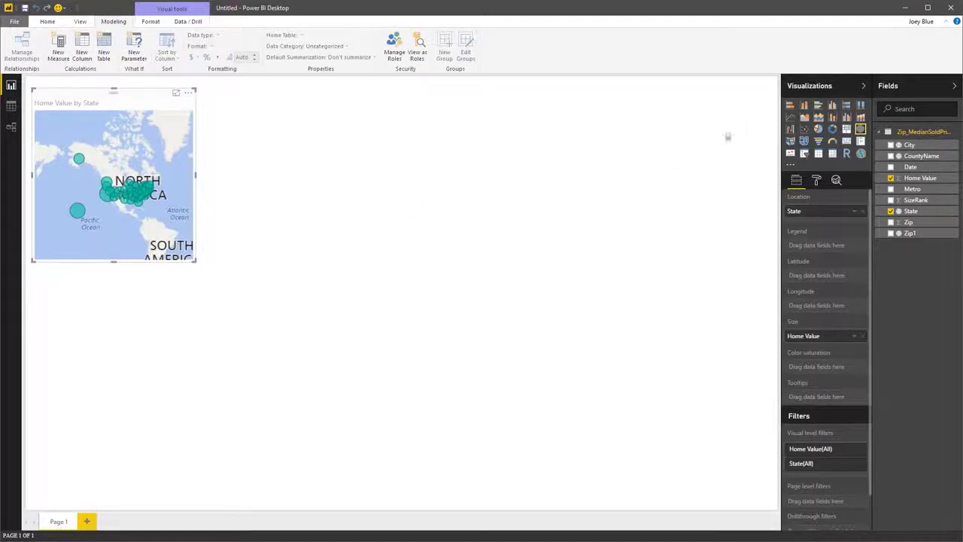
left_click(831, 106)
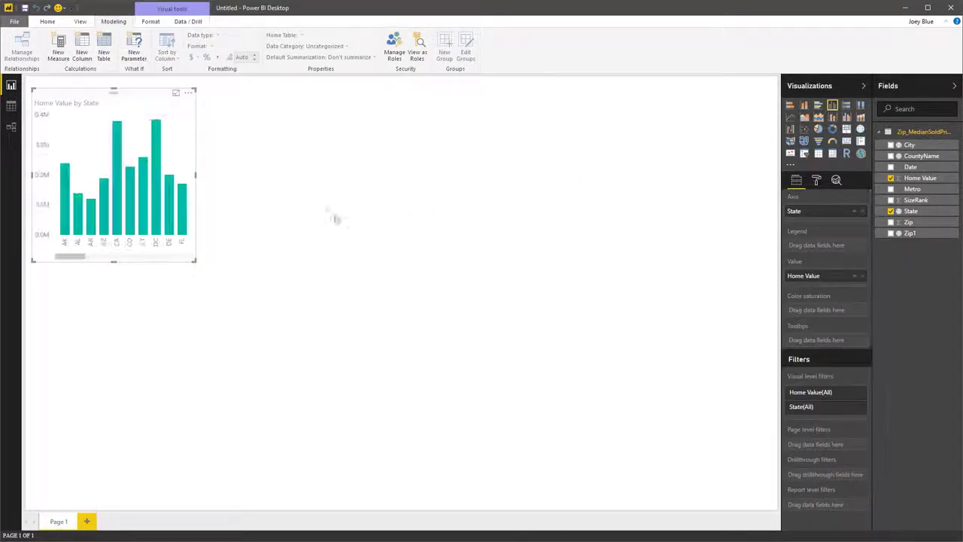
Move the column chart to the report page's upper-left corner and stretch it across the full page width.
left_click_drag(147, 101, 141, 91)
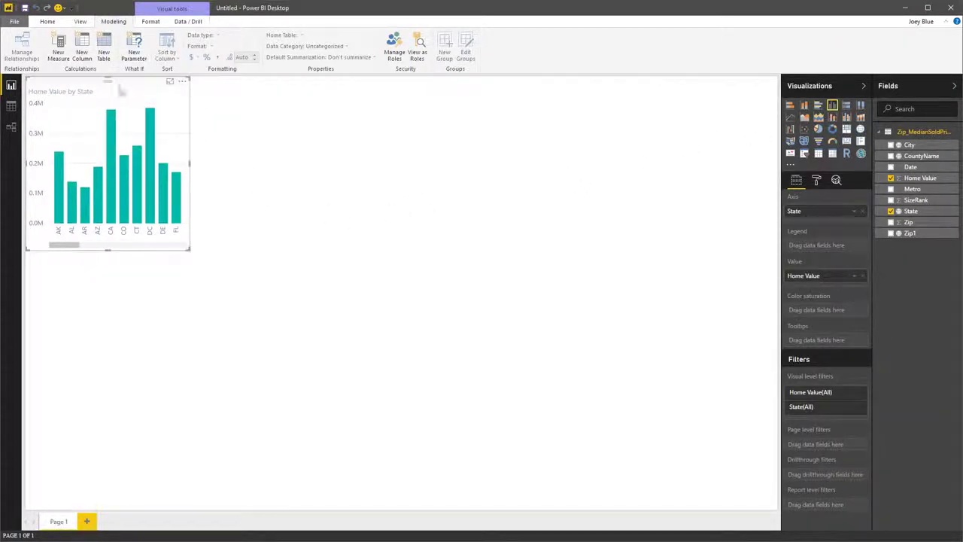
left_click(238, 254)
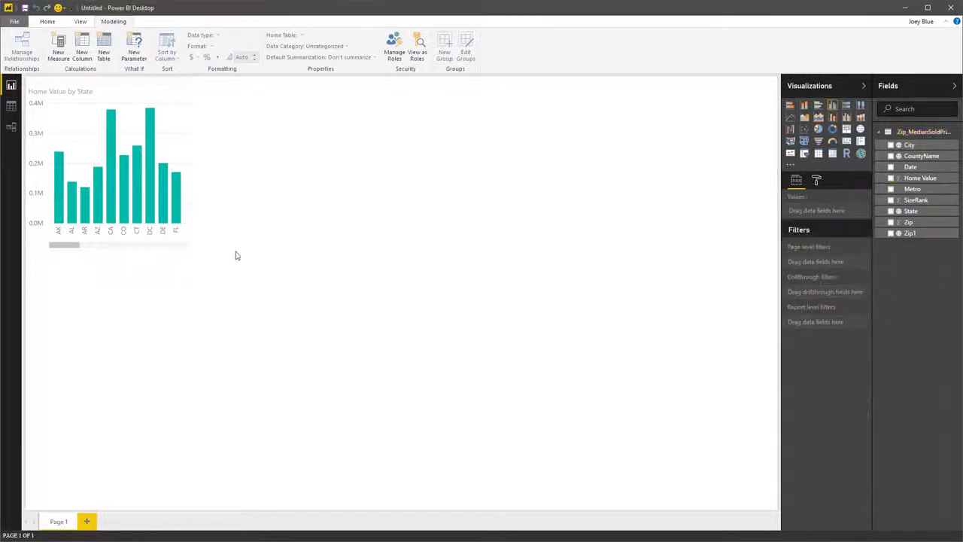
left_click(136, 86)
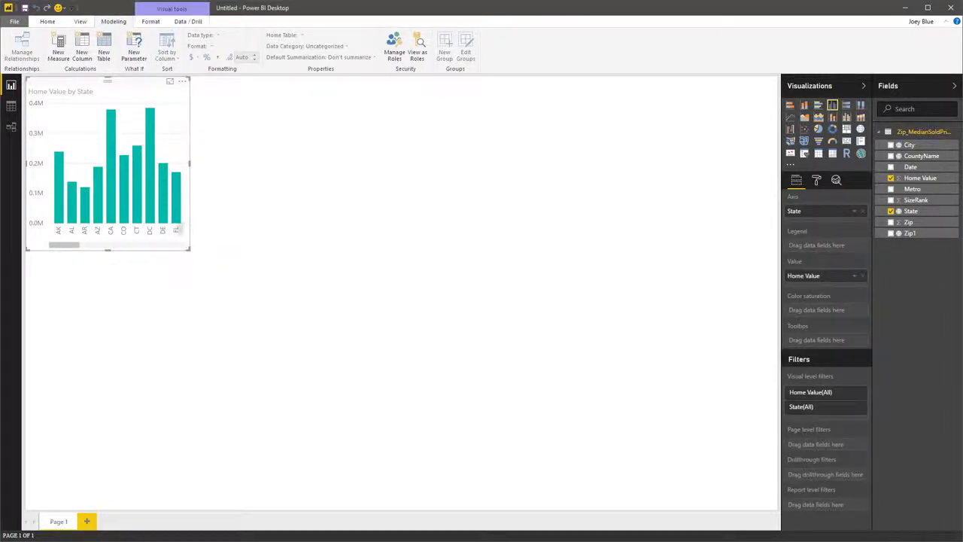
left_click_drag(187, 249, 788, 269)
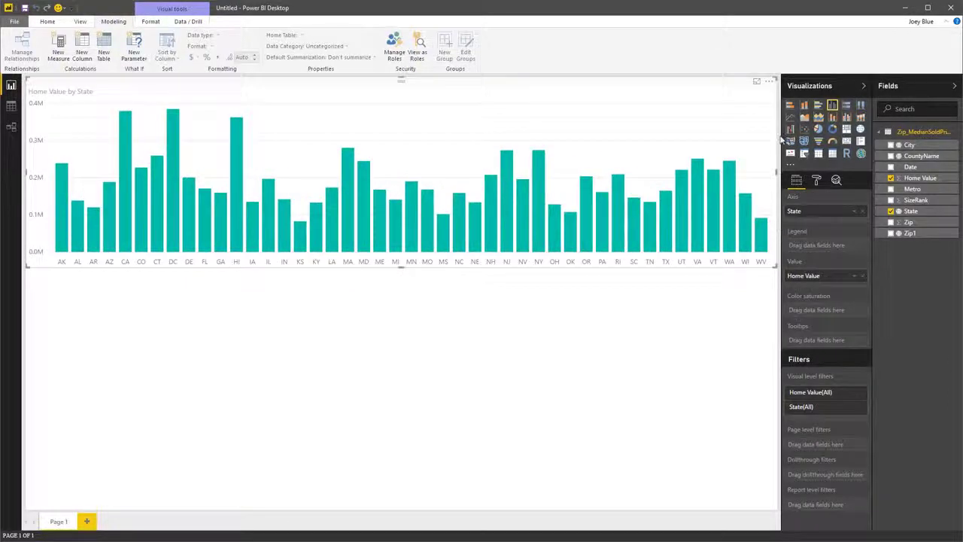
Sort the column chart by Home Value and turn on its data labels.
left_click(769, 84)
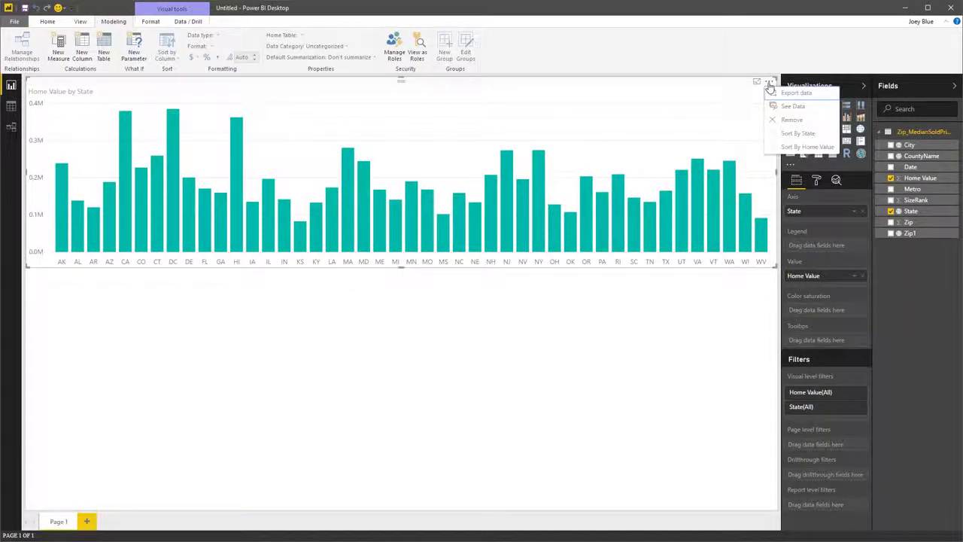
left_click(801, 146)
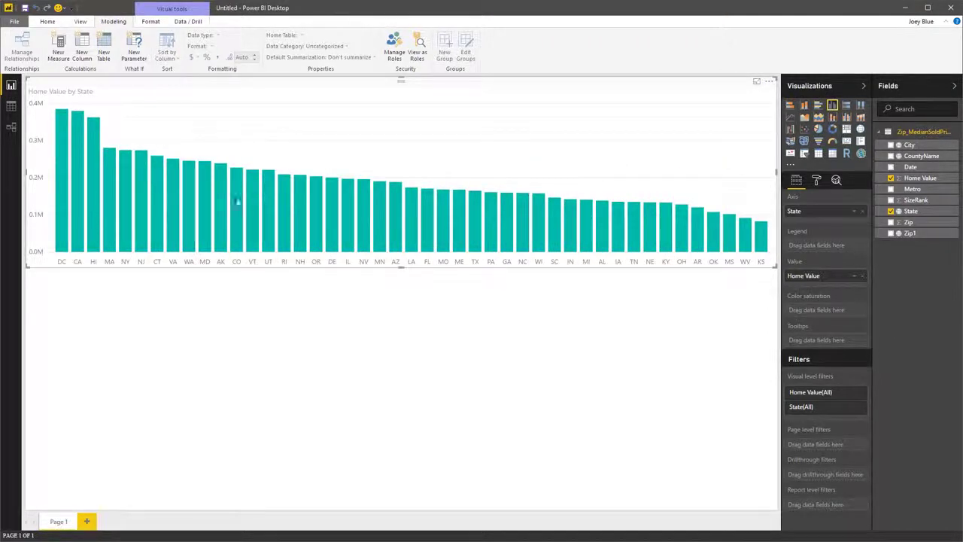
left_click(817, 182)
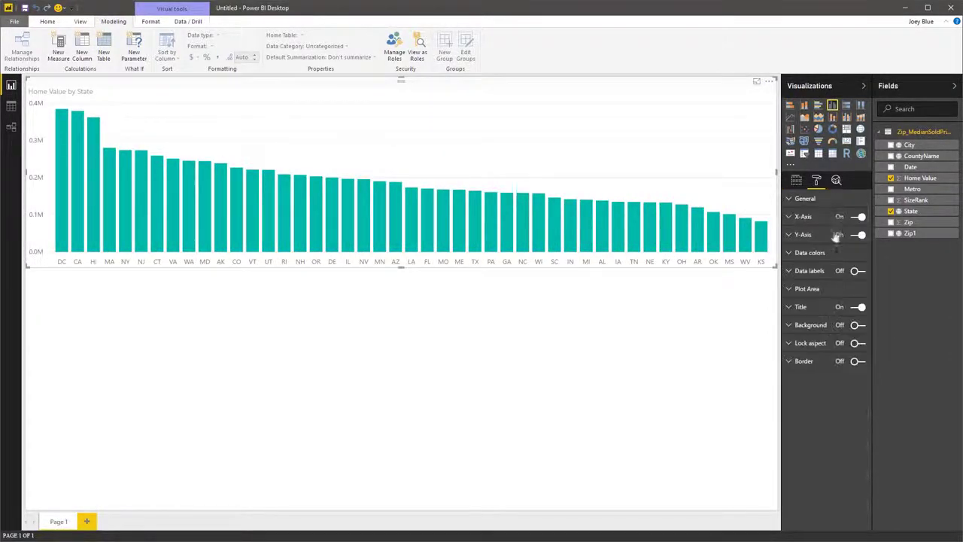
left_click(861, 271)
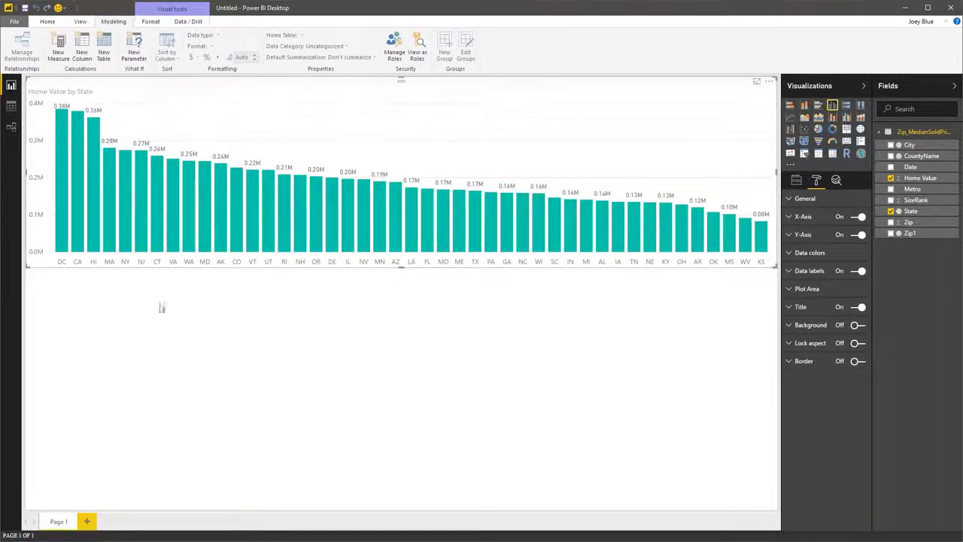
left_click(107, 324)
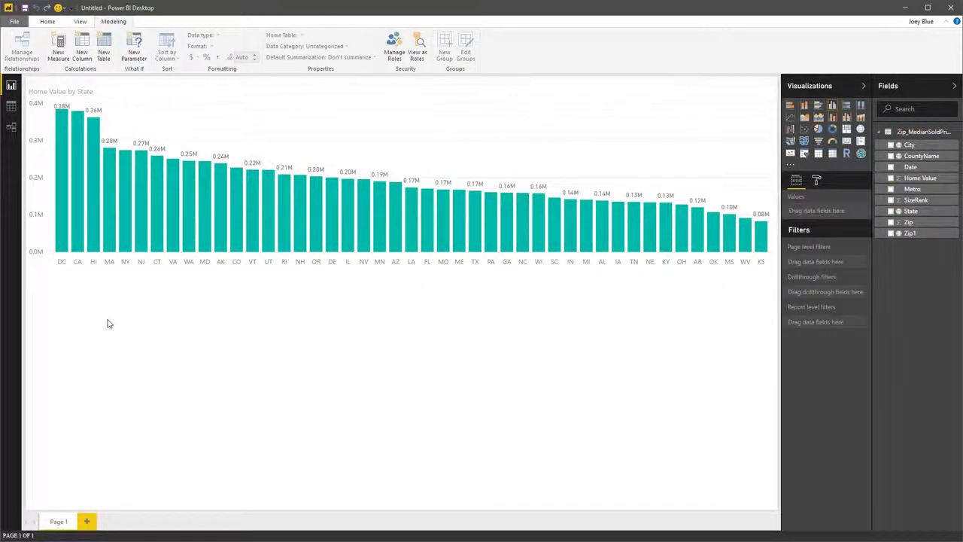
Add a shape map of Home Value by State below the column chart and enlarge it to the page's bottom edge.
left_click(892, 212)
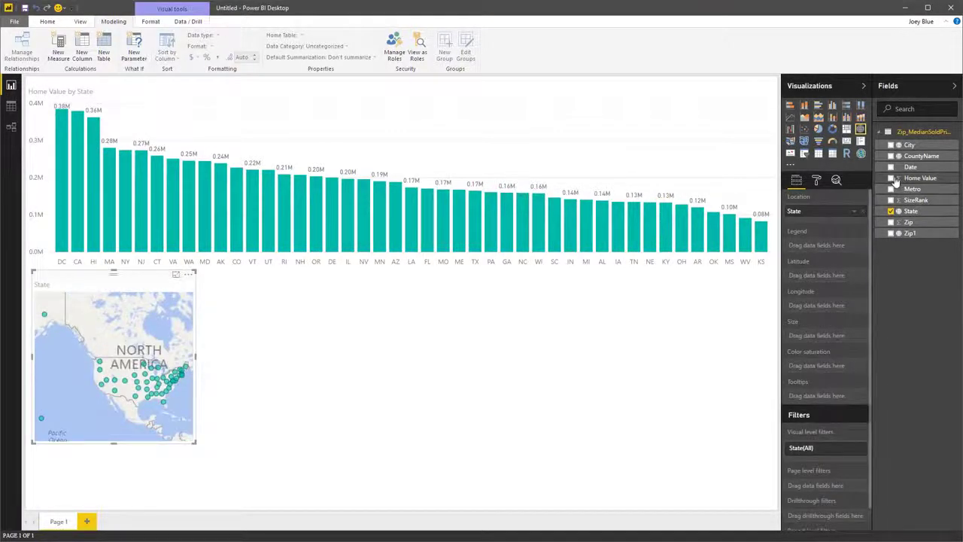
left_click(892, 179)
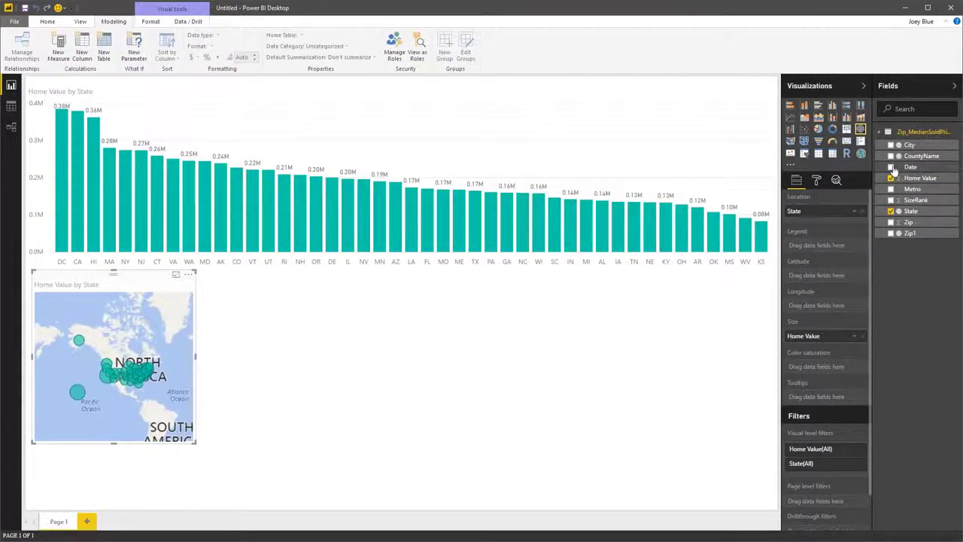
left_click(804, 142)
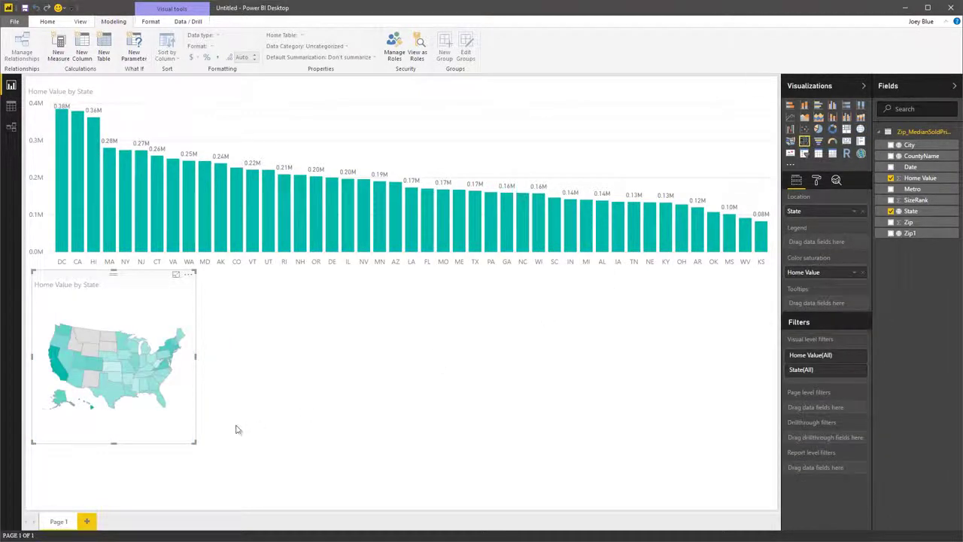
left_click_drag(194, 441, 374, 538)
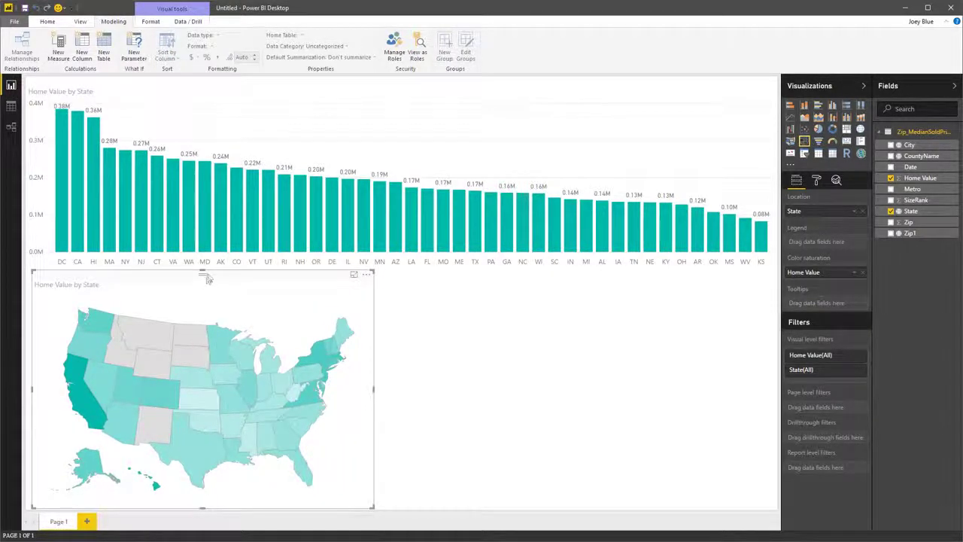
Align the shape map with the page's left edge and add the median of Home Value to its tooltips.
left_click_drag(209, 279, 185, 275)
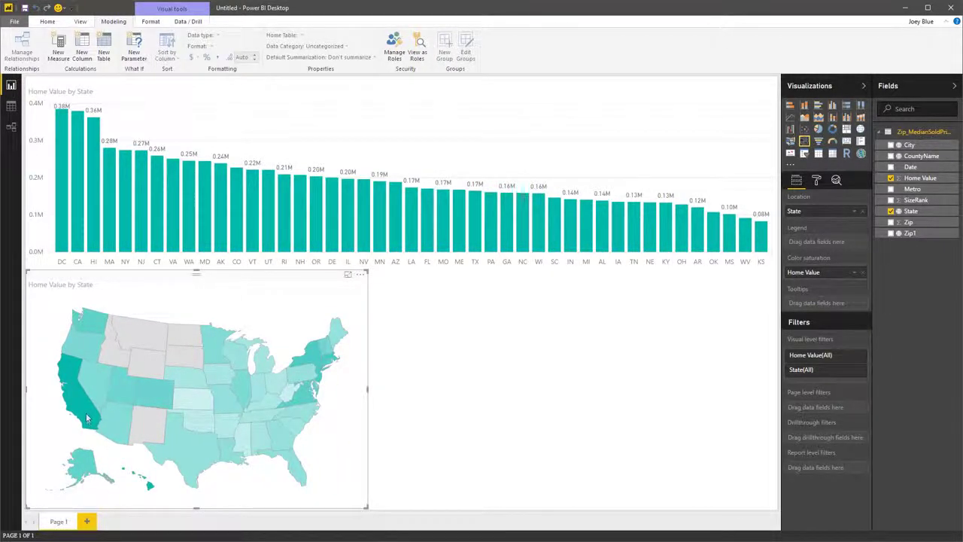
mouse_move(85, 412)
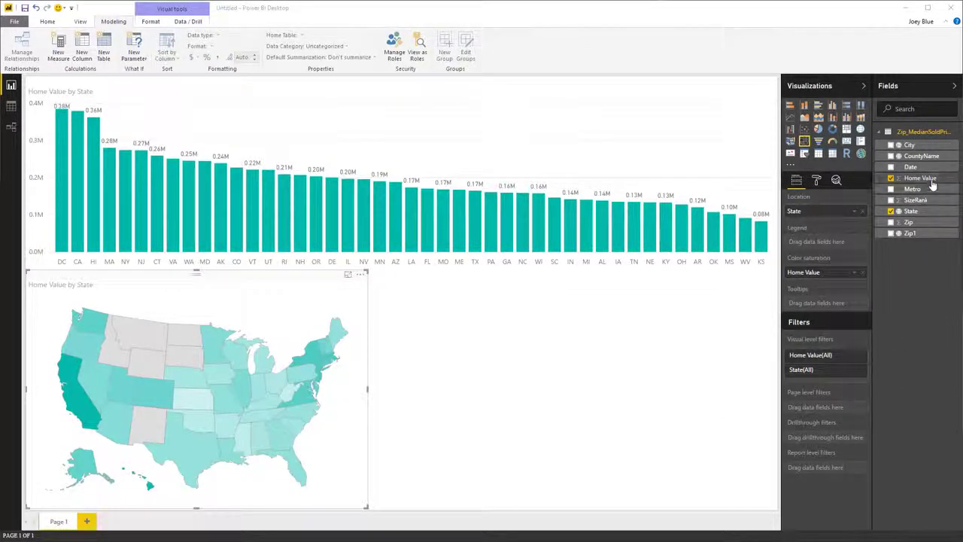
left_click_drag(932, 181, 841, 308)
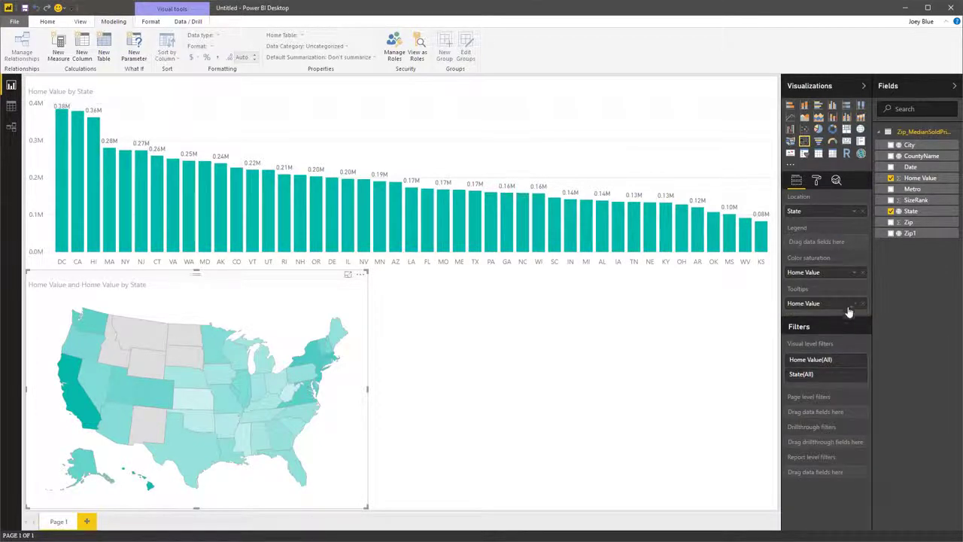
left_click(853, 304)
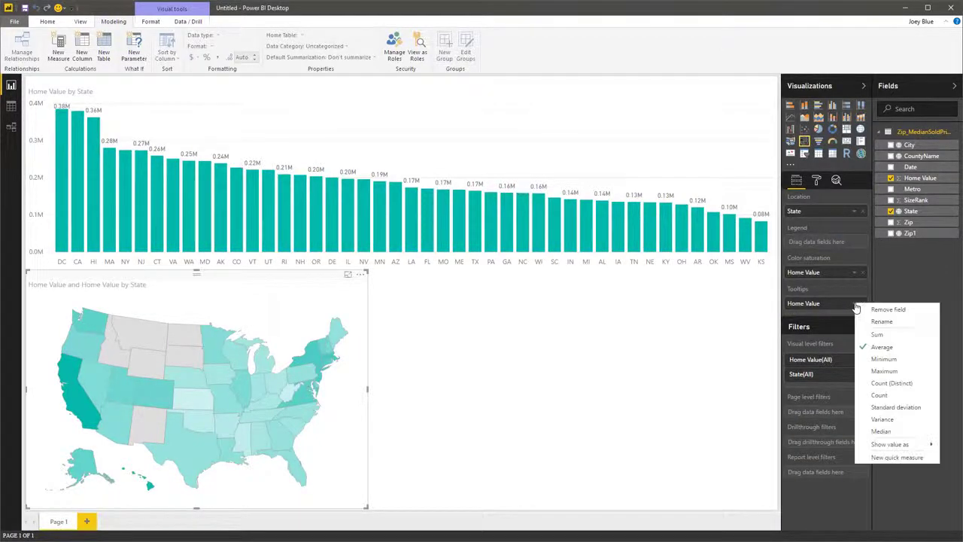
left_click(886, 431)
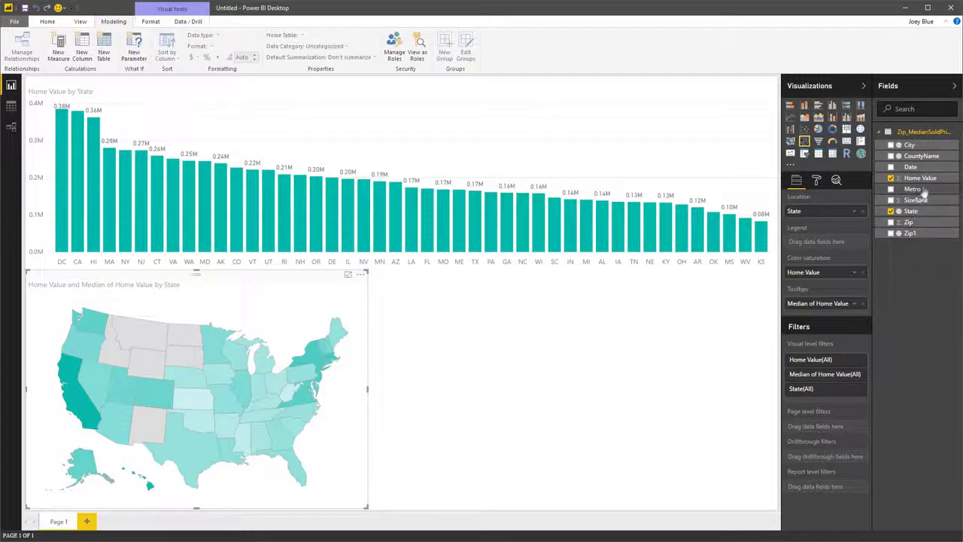
Add the maximum and the minimum of Home Value to the shape map's tooltips and check the tooltip on California.
left_click_drag(919, 177, 842, 328)
left_click(855, 316)
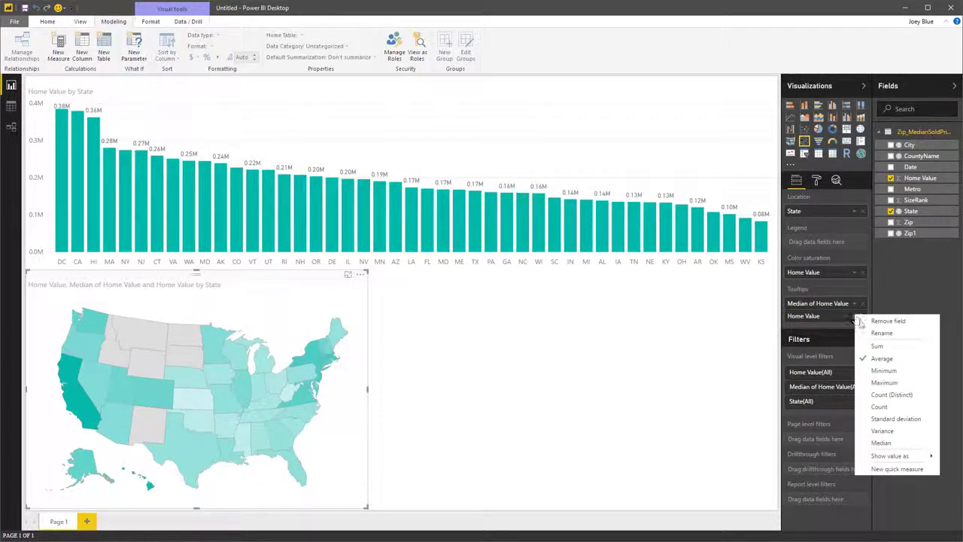
left_click(894, 384)
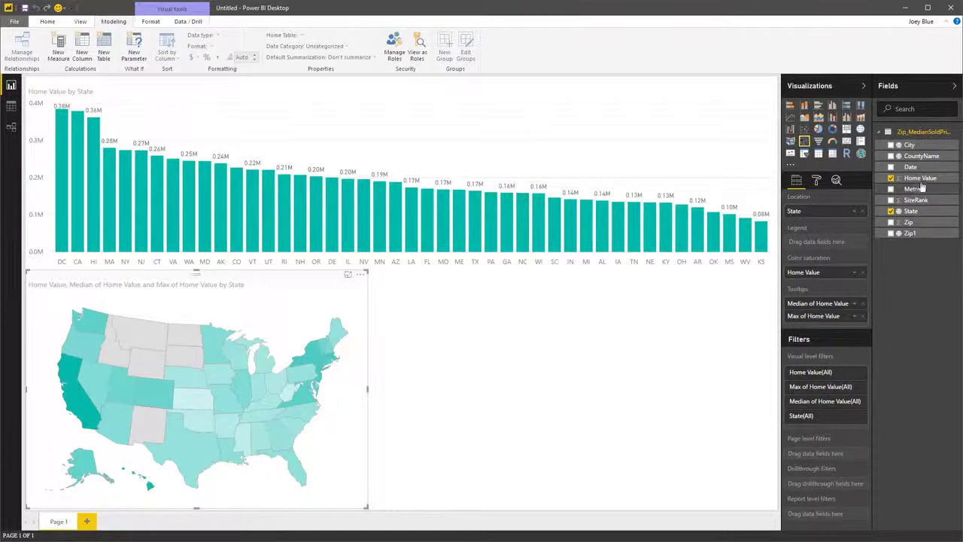
left_click_drag(921, 179, 843, 328)
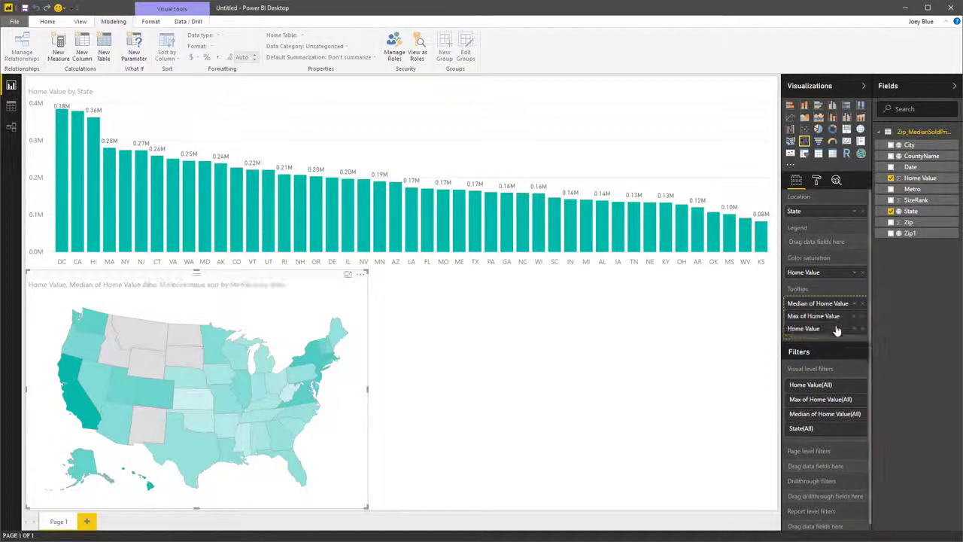
left_click(854, 329)
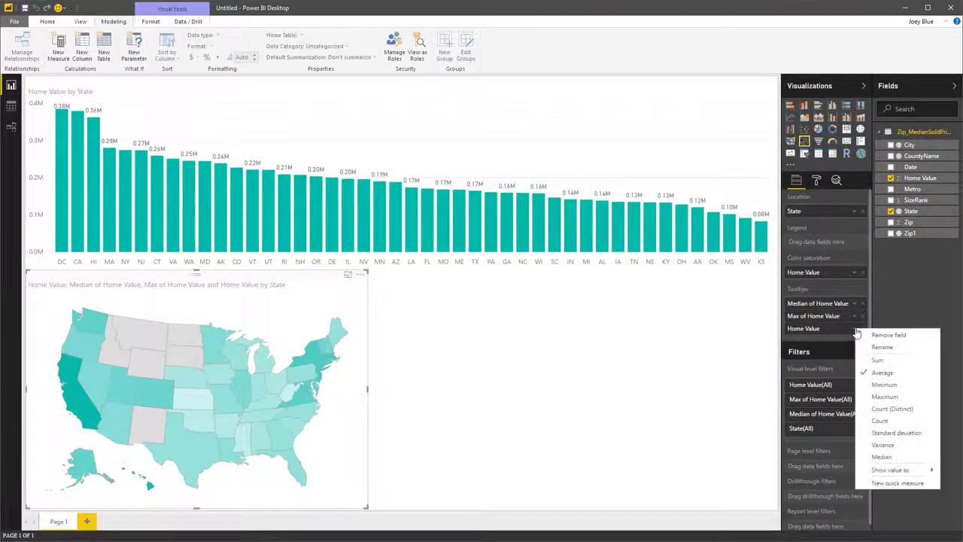
left_click(885, 385)
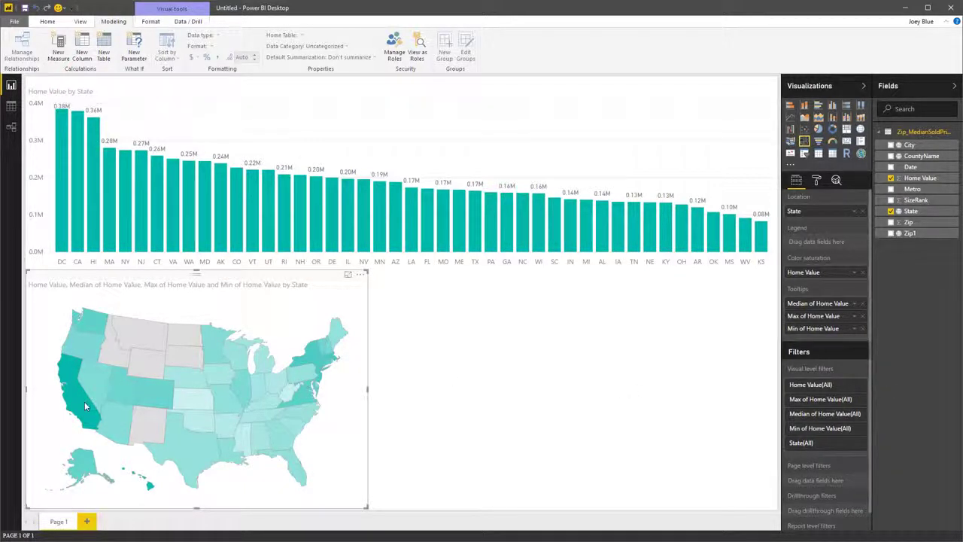
mouse_move(85, 404)
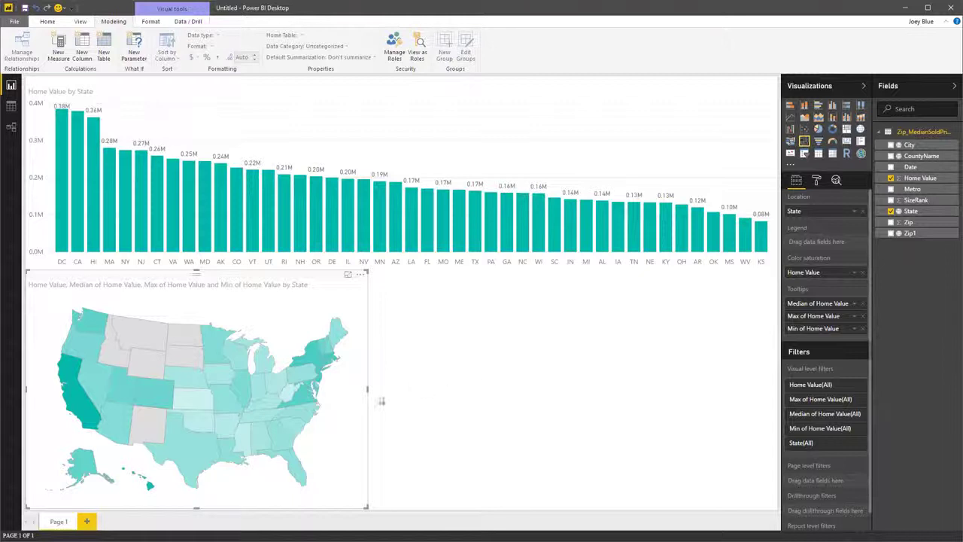
Widen the shape map and create a map of Home Value by City that fills the empty space beside it.
left_click_drag(366, 388, 424, 397)
left_click(541, 282)
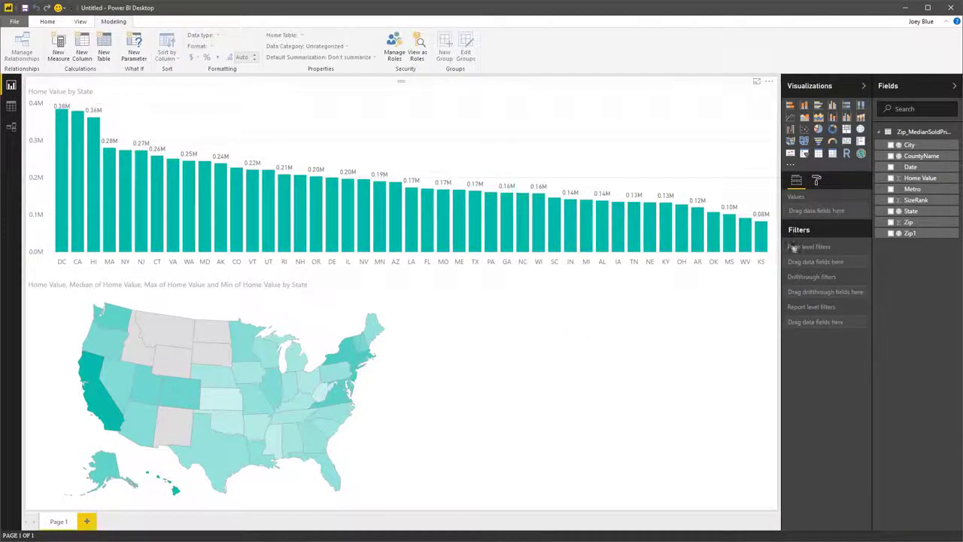
left_click(891, 145)
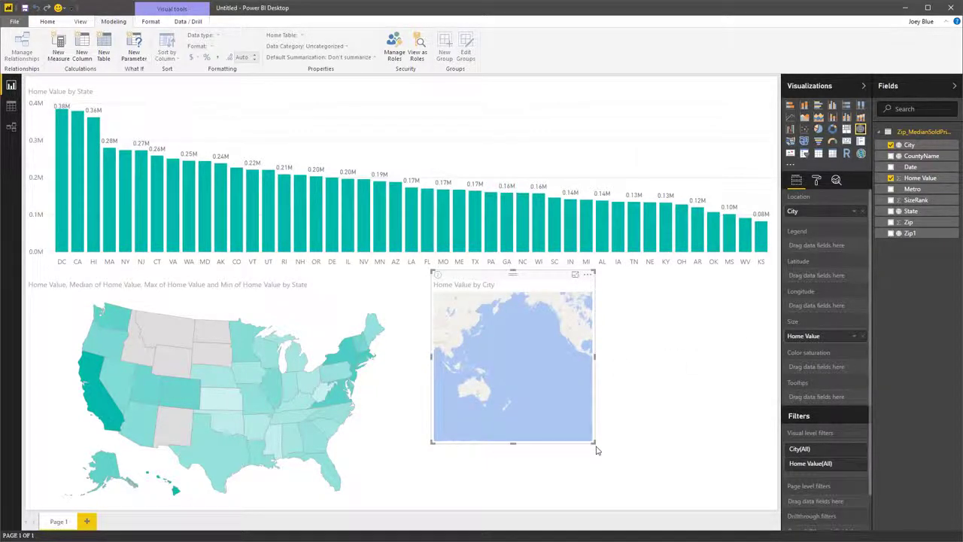
left_click_drag(594, 446, 629, 457)
left_click_drag(750, 515, 774, 507)
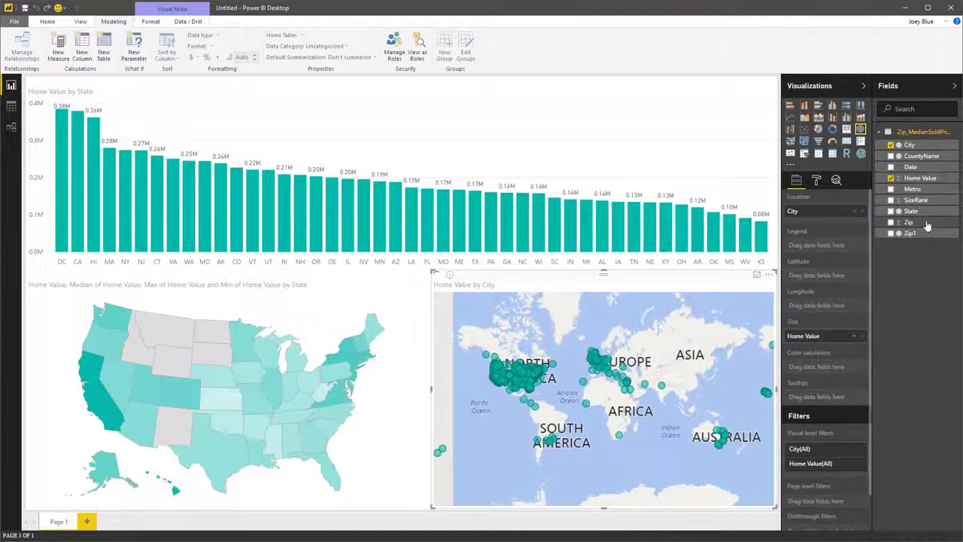
Place State and CountyName above City in the bubble map's location hierarchy and expand the map down to city level.
left_click_drag(910, 210, 833, 211)
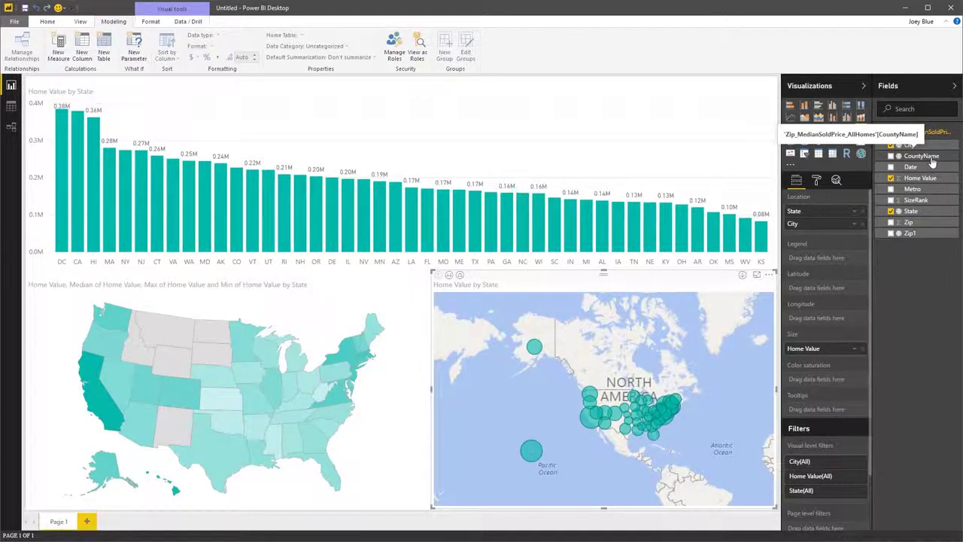
left_click_drag(931, 161, 827, 221)
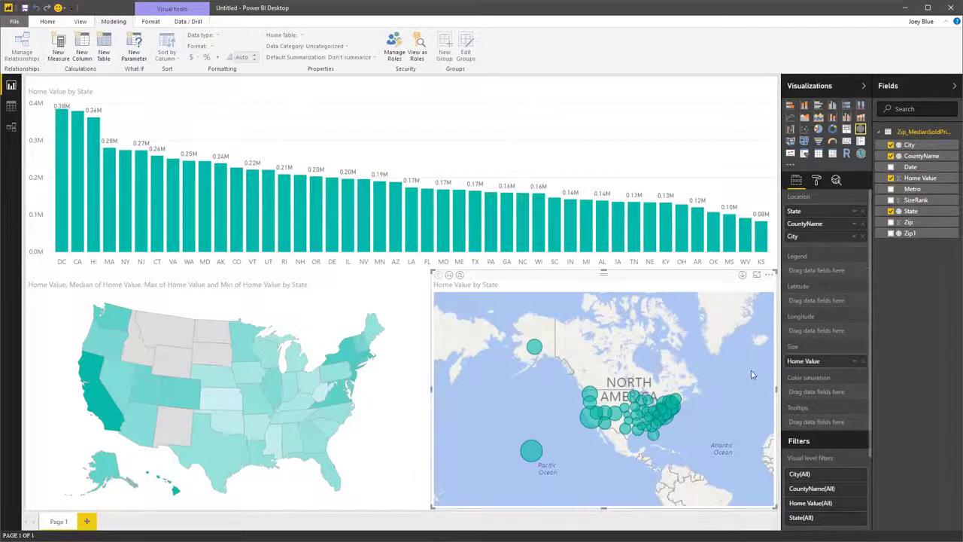
left_click(460, 276)
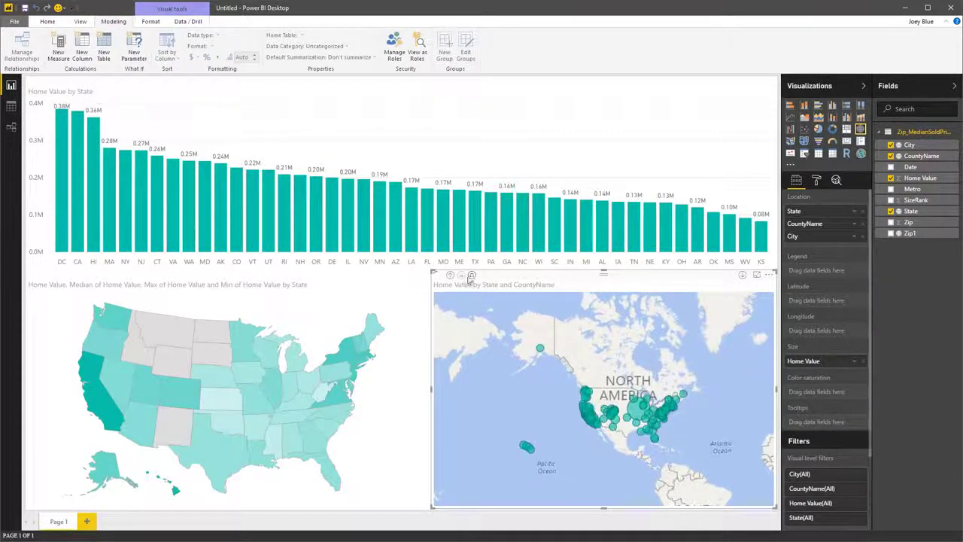
left_click(472, 278)
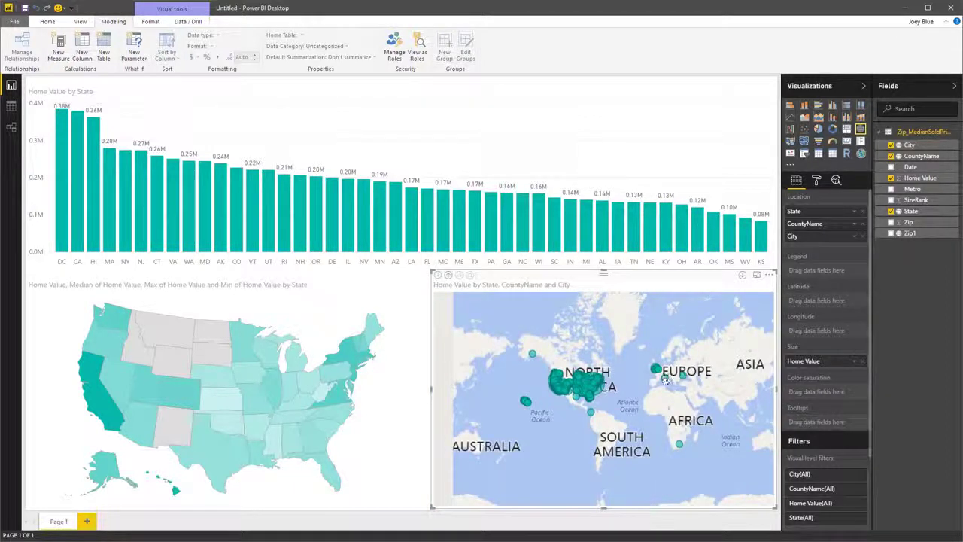
mouse_move(664, 382)
Cross-filter the report from the shape map by Kansas and by California to examine the city bubbles.
left_click(218, 408)
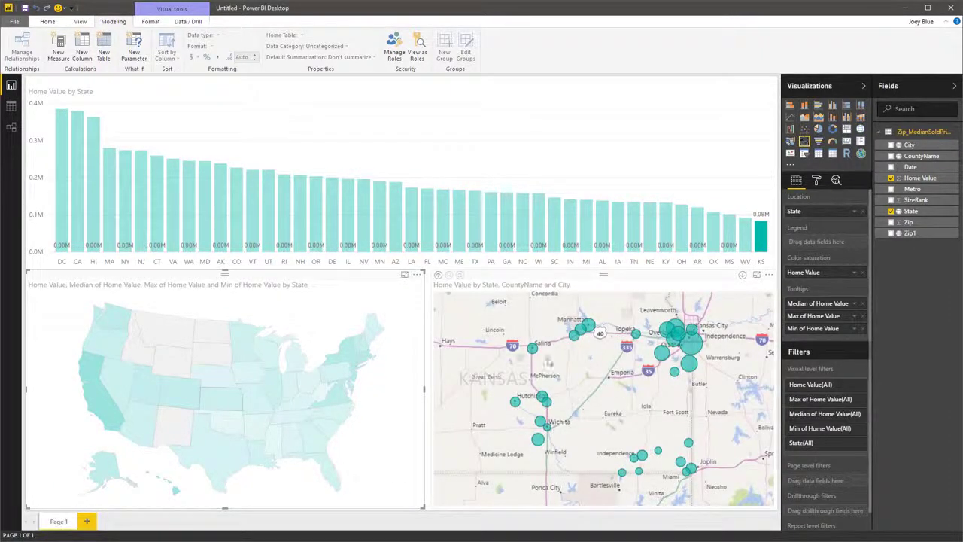
mouse_move(687, 349)
left_click(98, 416)
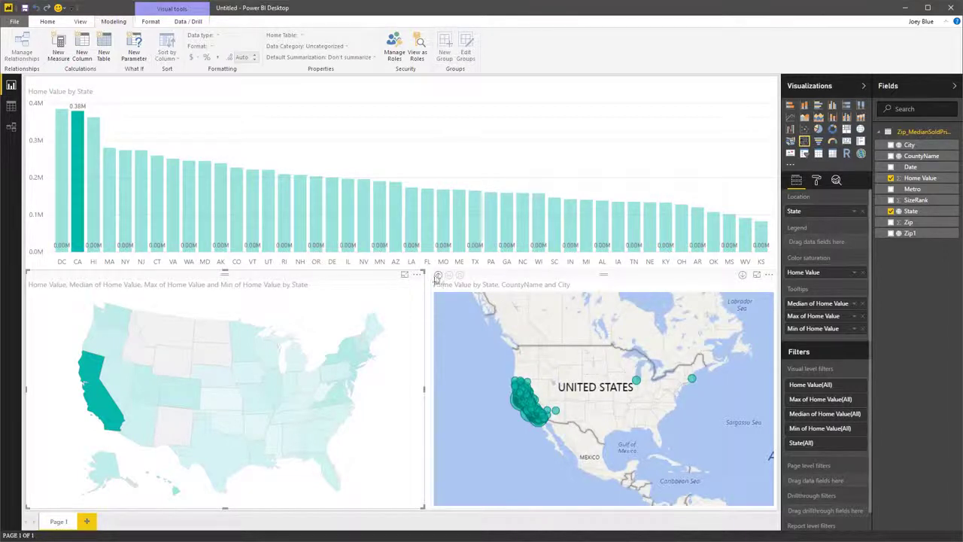
Try the bubble map at CountyName level alone, and return it to State level expanded to include CountyName.
left_click(436, 277)
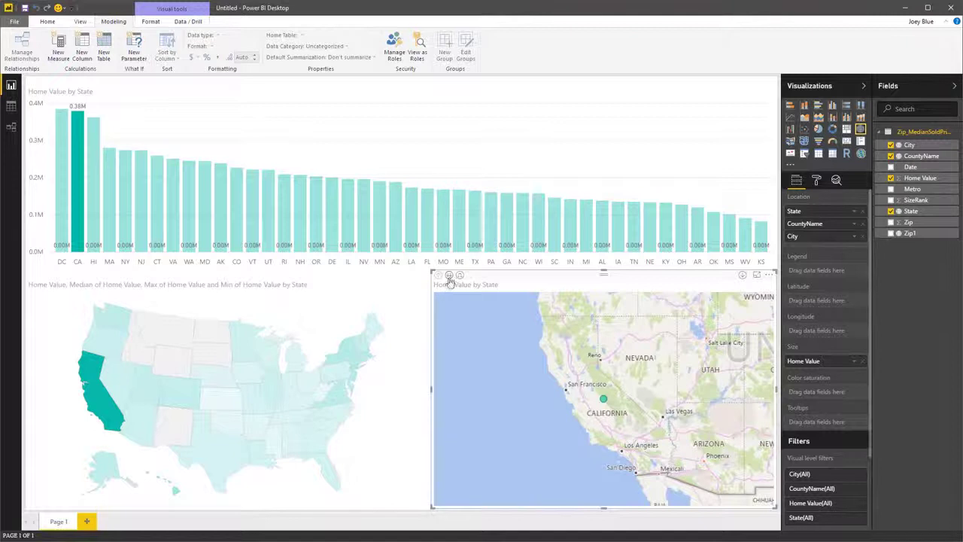
left_click(449, 277)
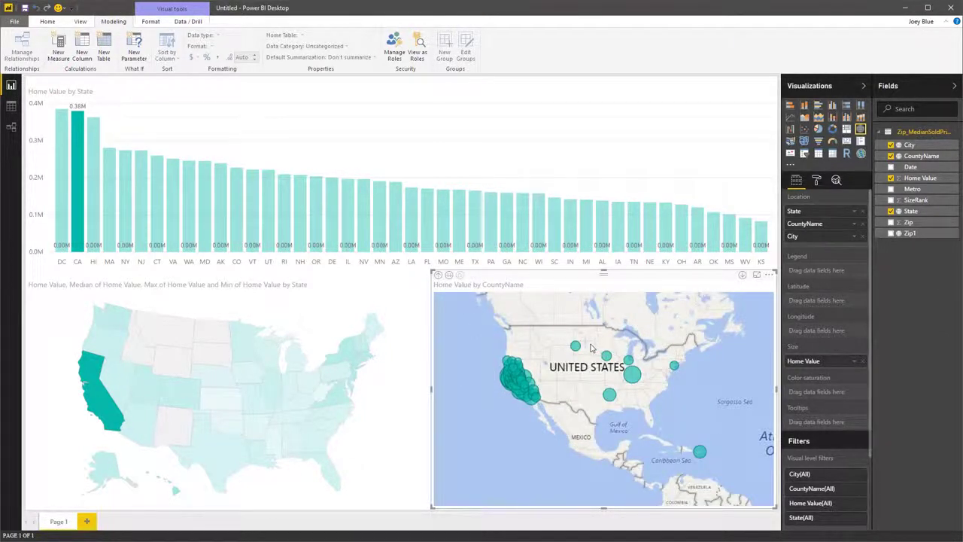
left_click(439, 275)
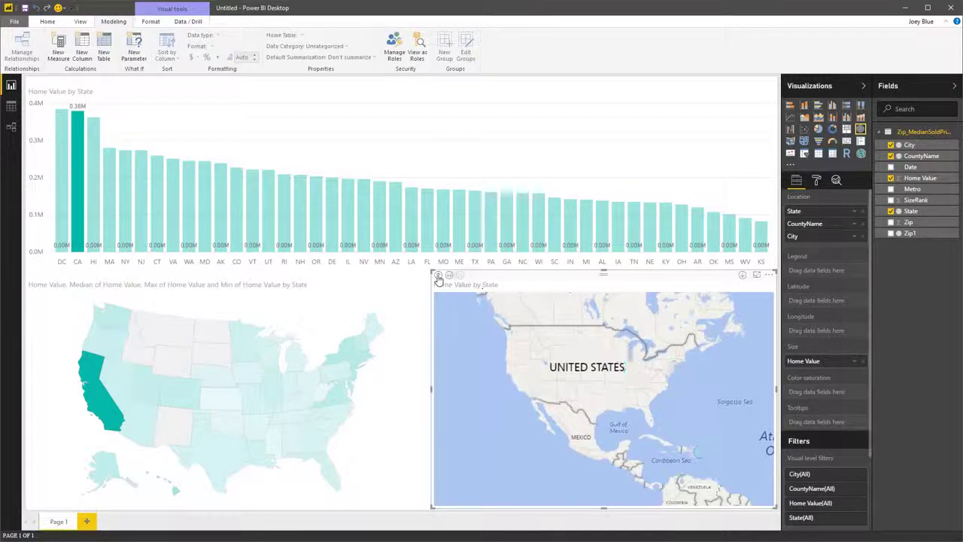
left_click(460, 276)
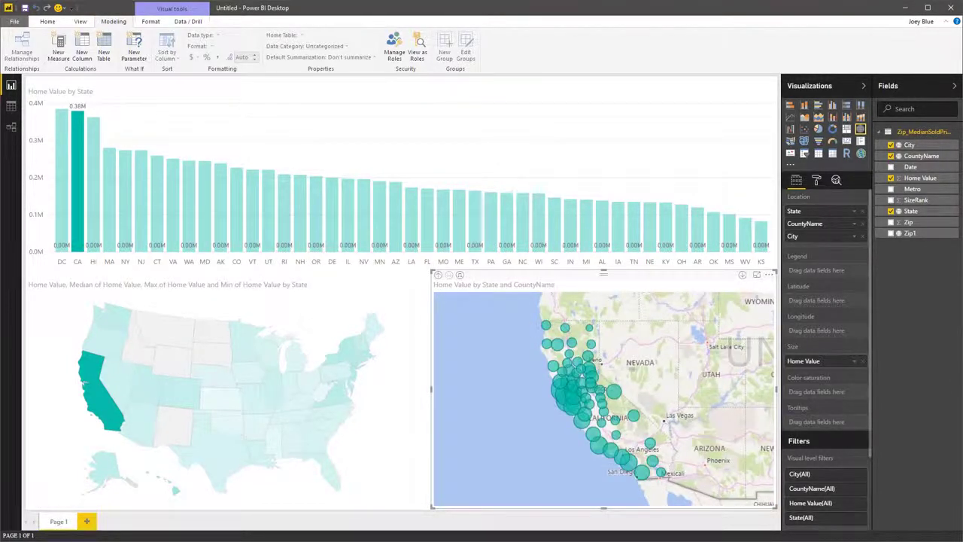
mouse_move(615, 396)
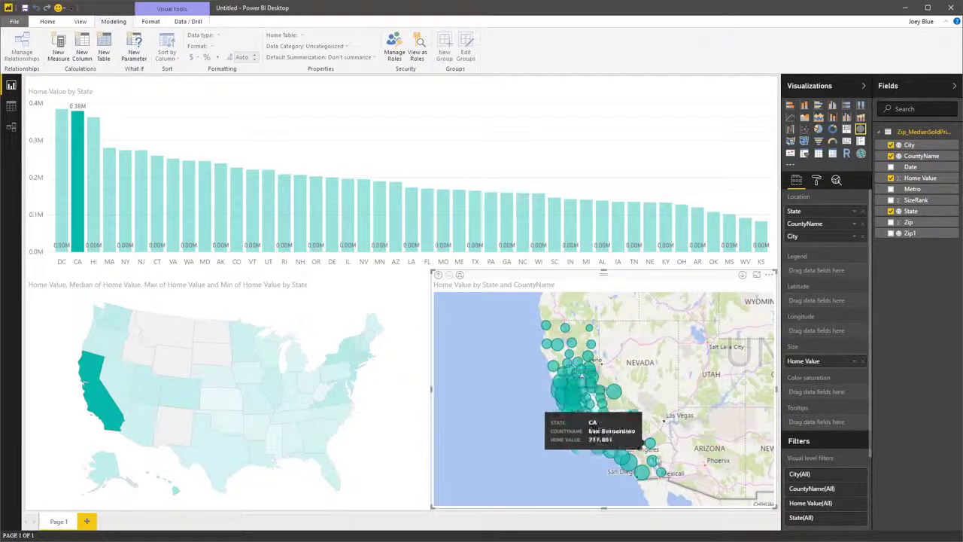
Select Kansas and California on the shape map in turn to compare their county-level bubbles.
left_click(226, 403)
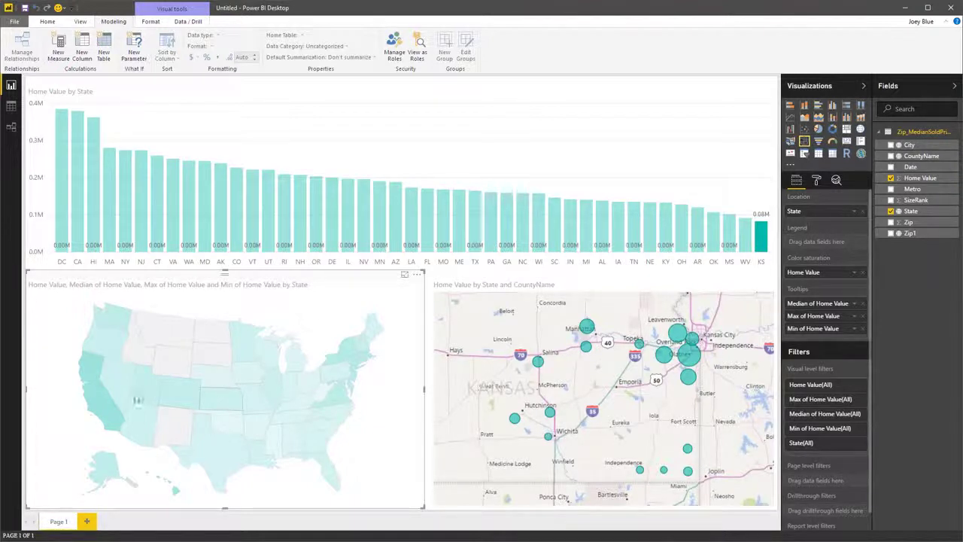
left_click(101, 401)
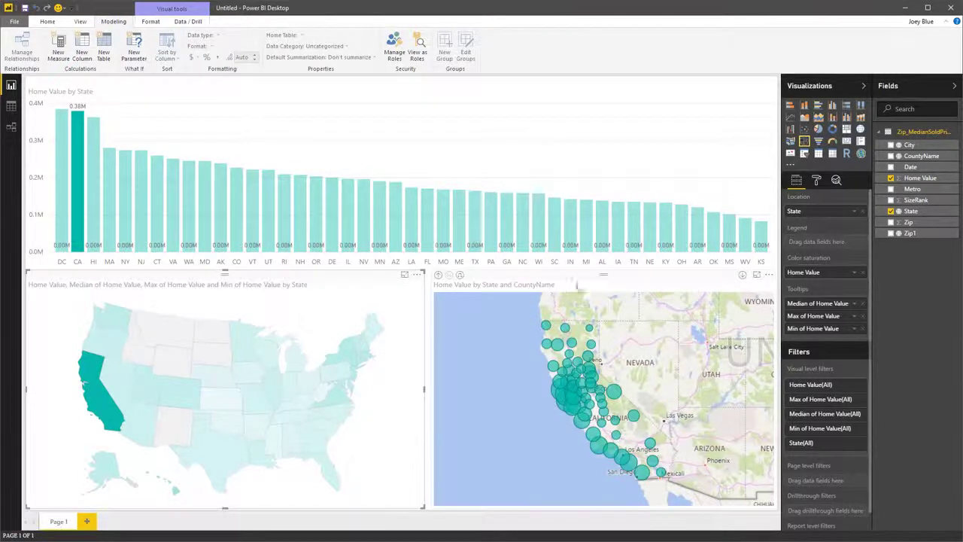
left_click(589, 285)
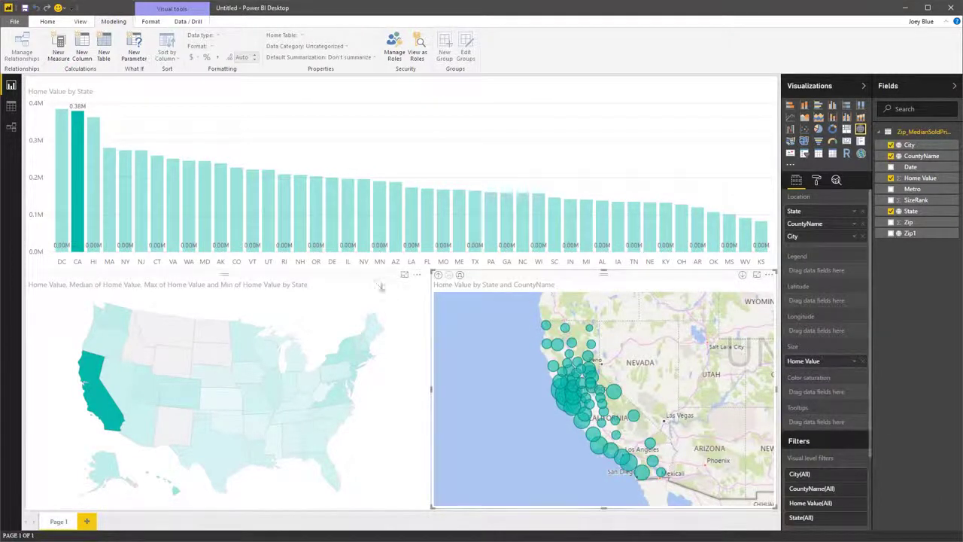
Duplicate the Page 1 report page and rename the original page as Overview.
right_click(62, 525)
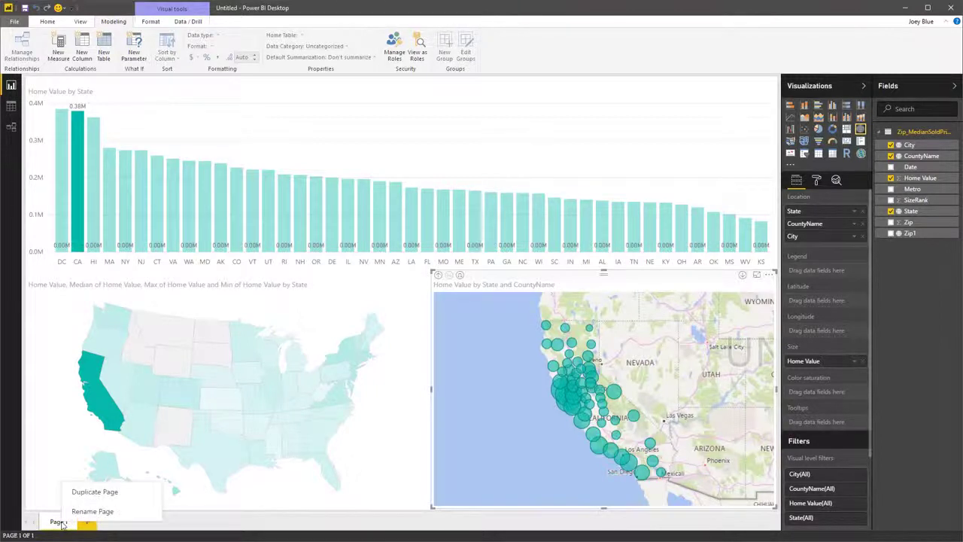
left_click(89, 492)
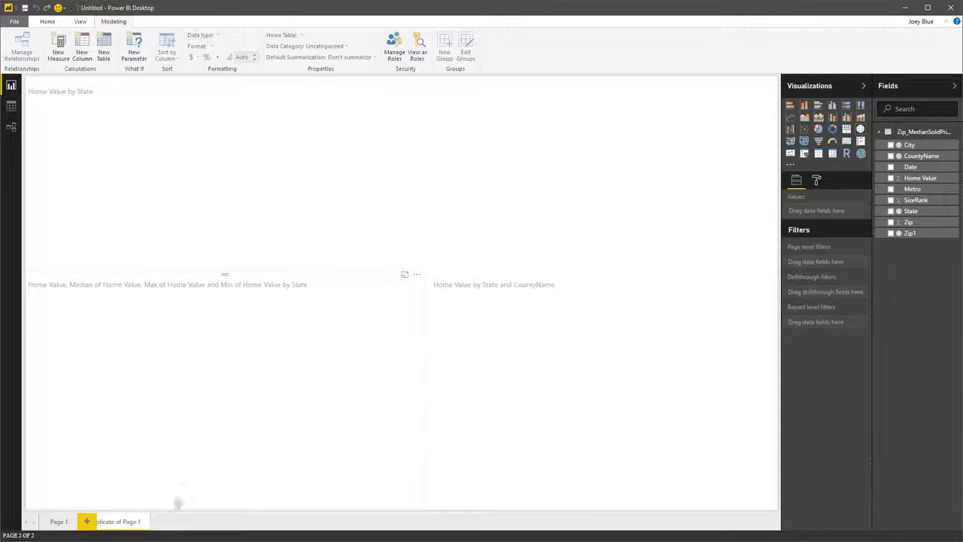
left_click(63, 523)
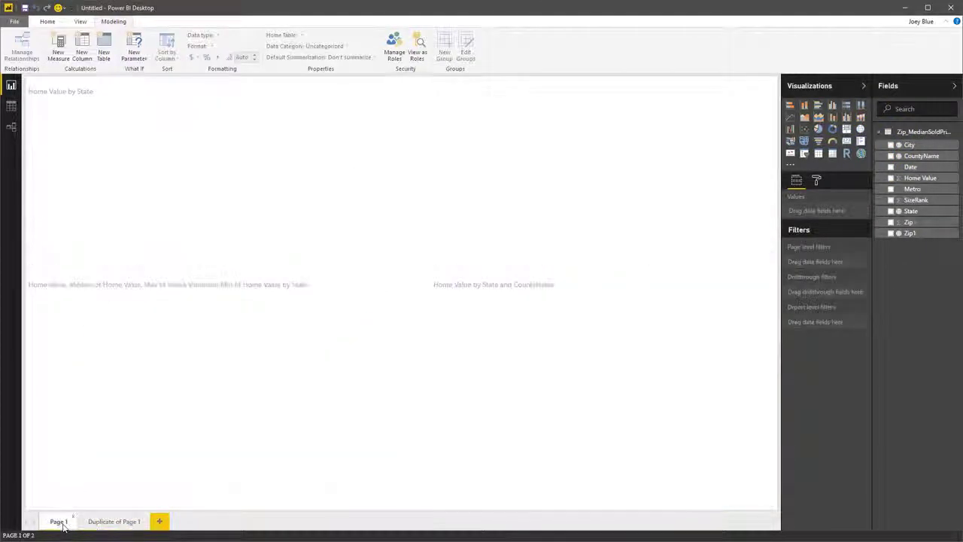
right_click(66, 521)
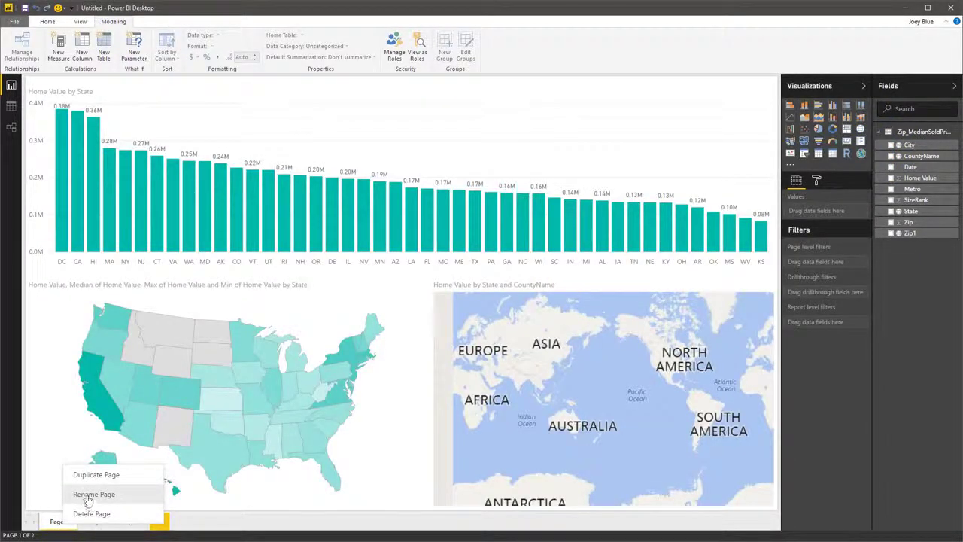
left_click(83, 494)
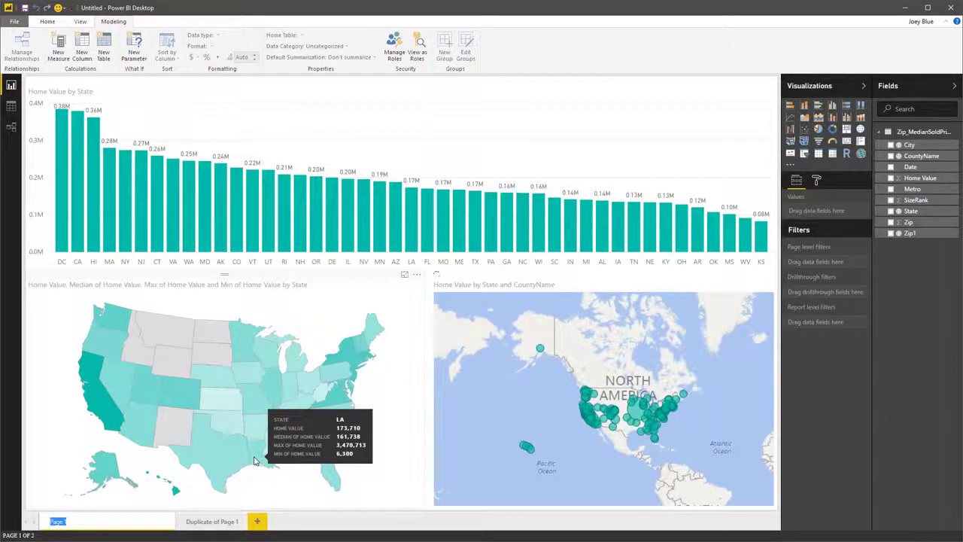
type("Overview")
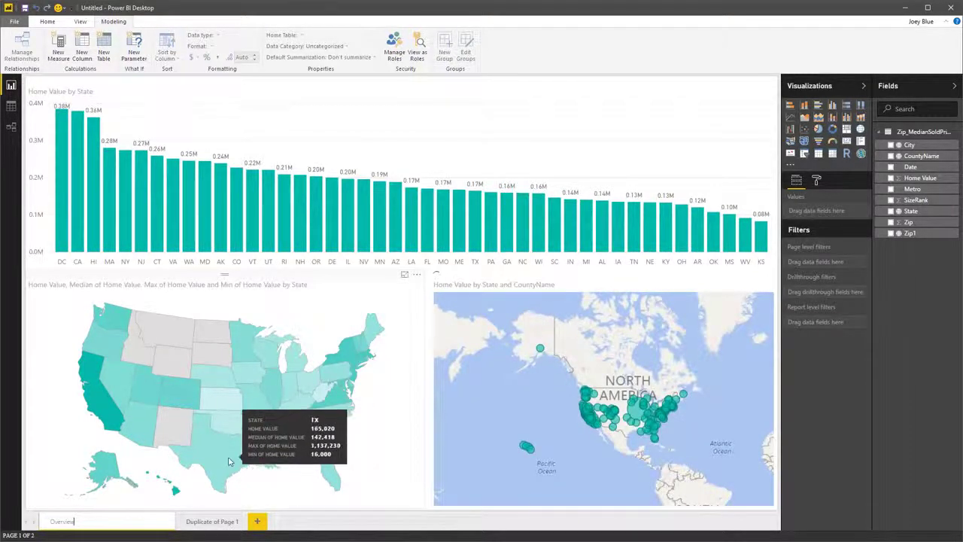
left_click(216, 524)
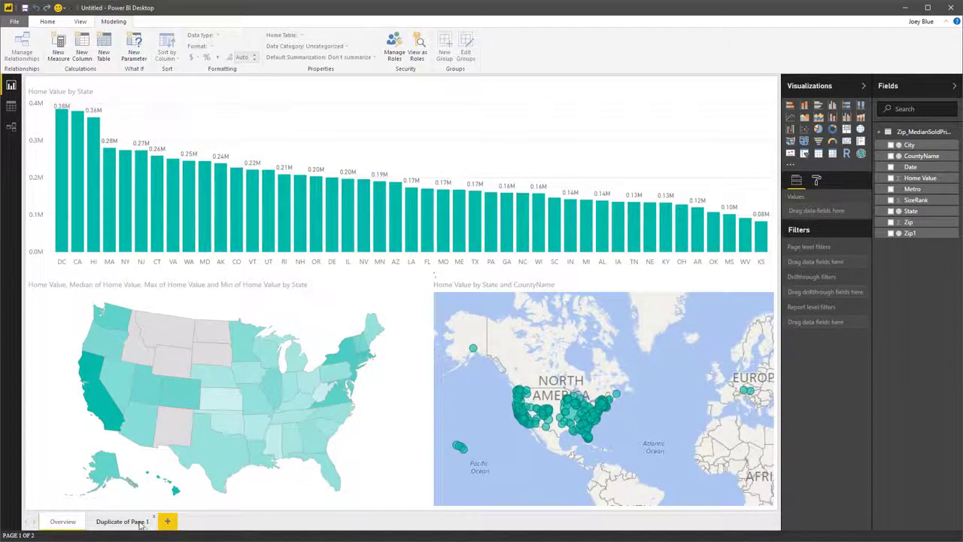
Rename the duplicated report page as Details.
right_click(139, 525)
left_click(161, 494)
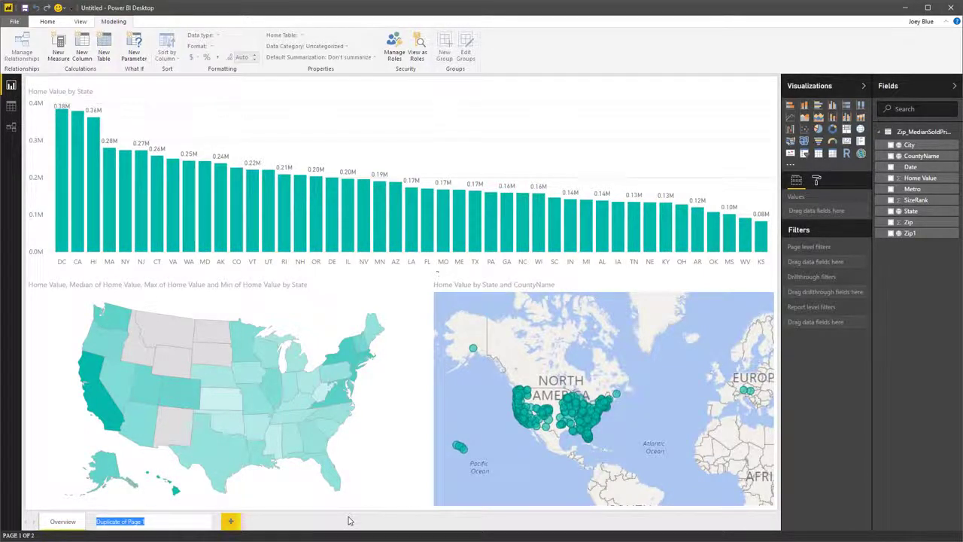
type("Deta")
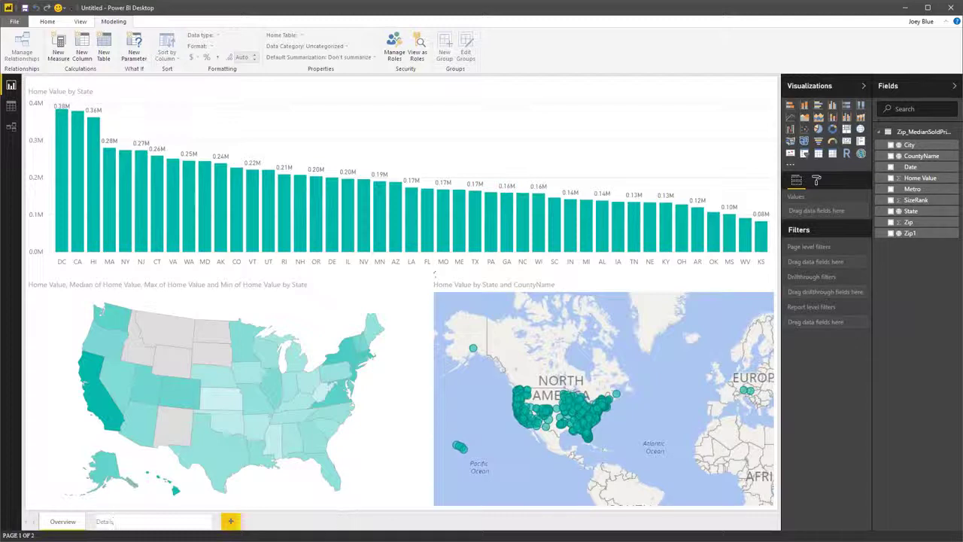
type("ils")
key("Return")
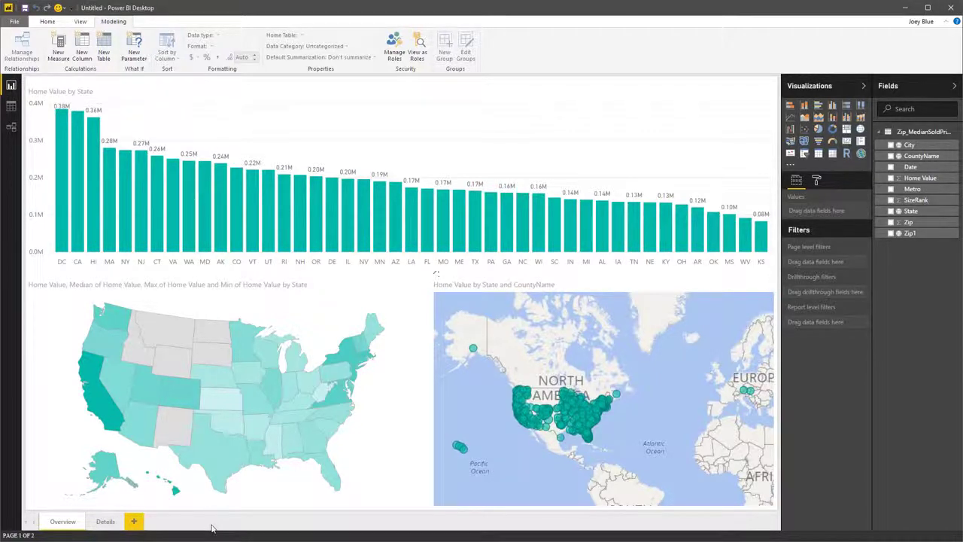
Delete the Home Value by State column chart from the Details page and add State as a drillthrough filter.
left_click(105, 521)
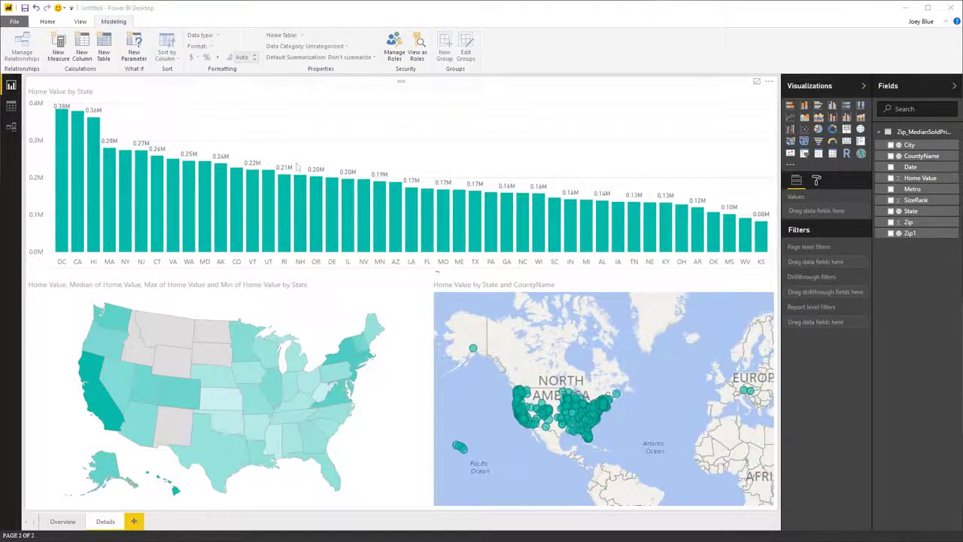
left_click(189, 113)
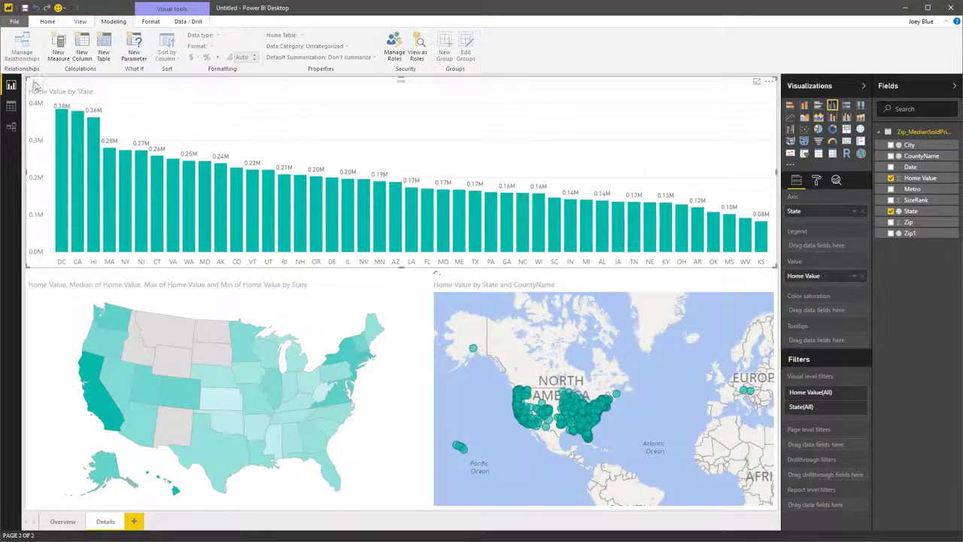
key("Delete")
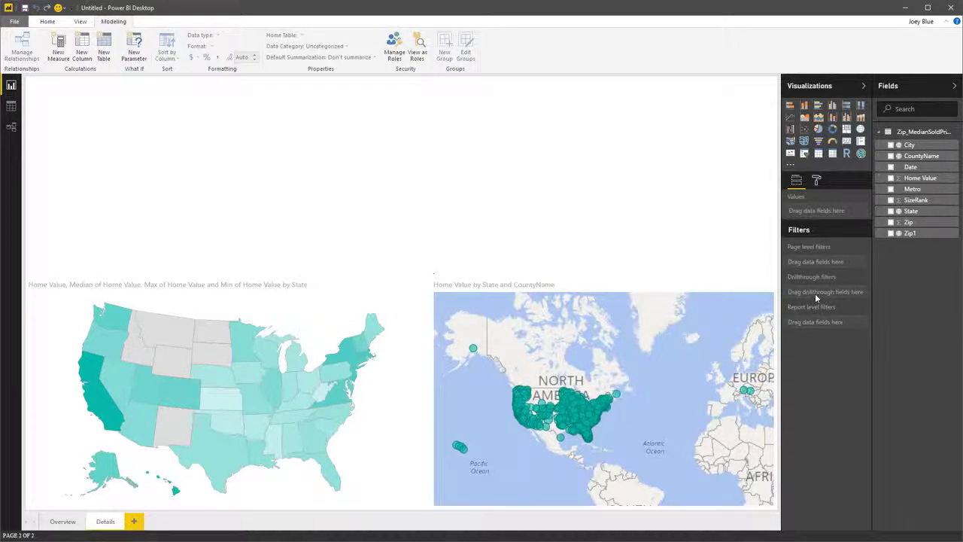
left_click_drag(910, 214, 832, 295)
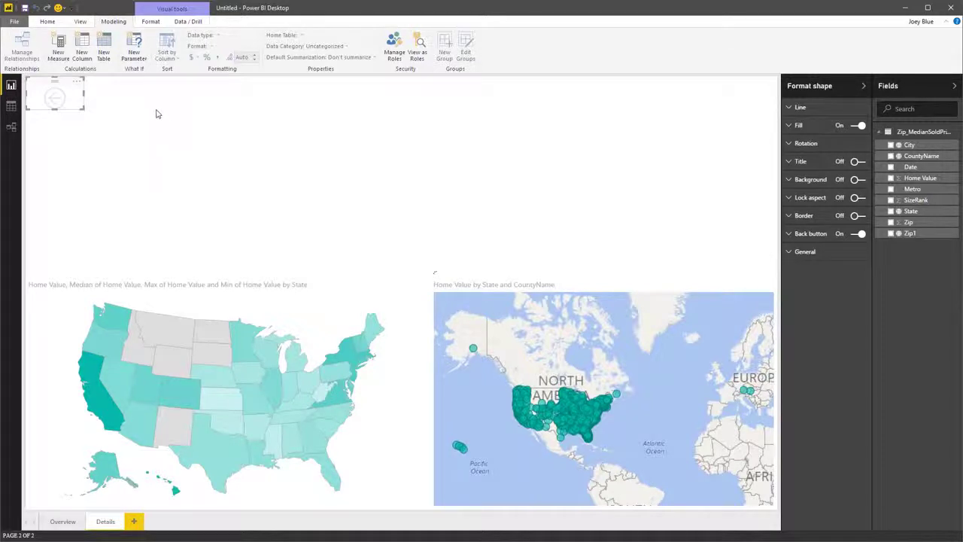
left_click(260, 128)
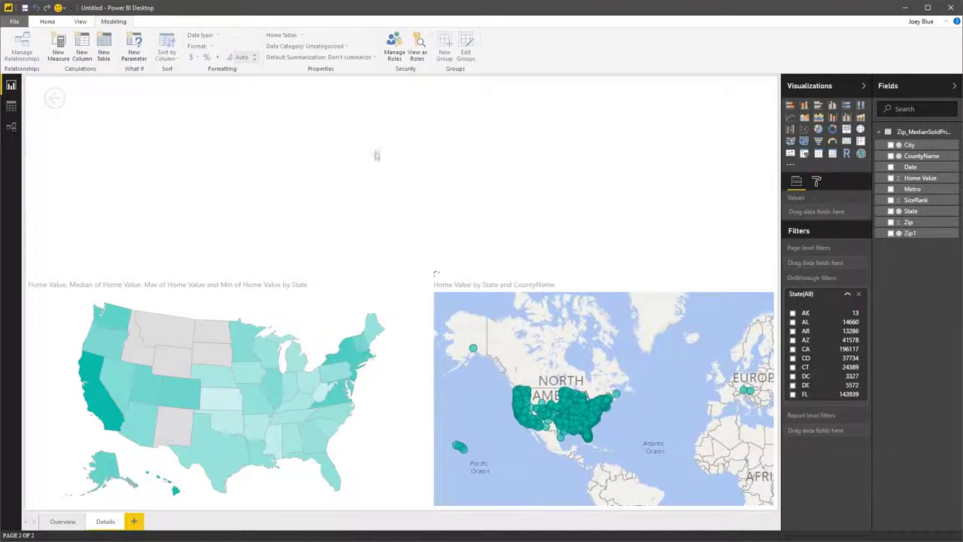
Convert the bubble map on the Details page to a treemap grouped by City only, removing State and CountyName.
left_click(526, 277)
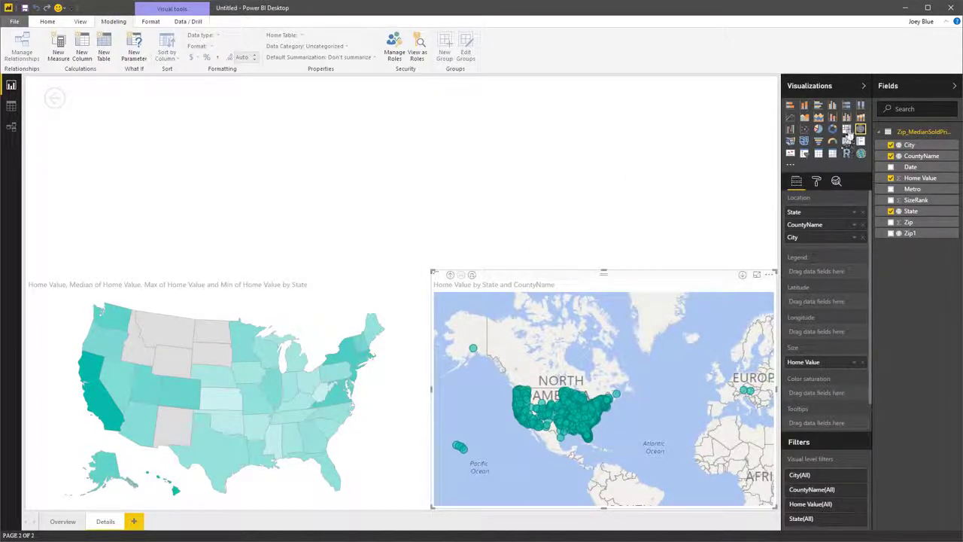
left_click(846, 129)
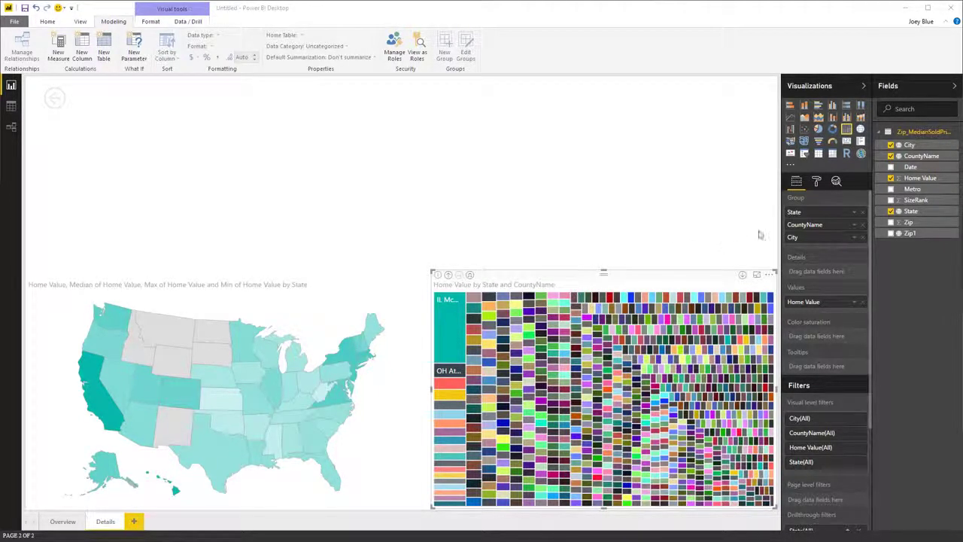
left_click(862, 212)
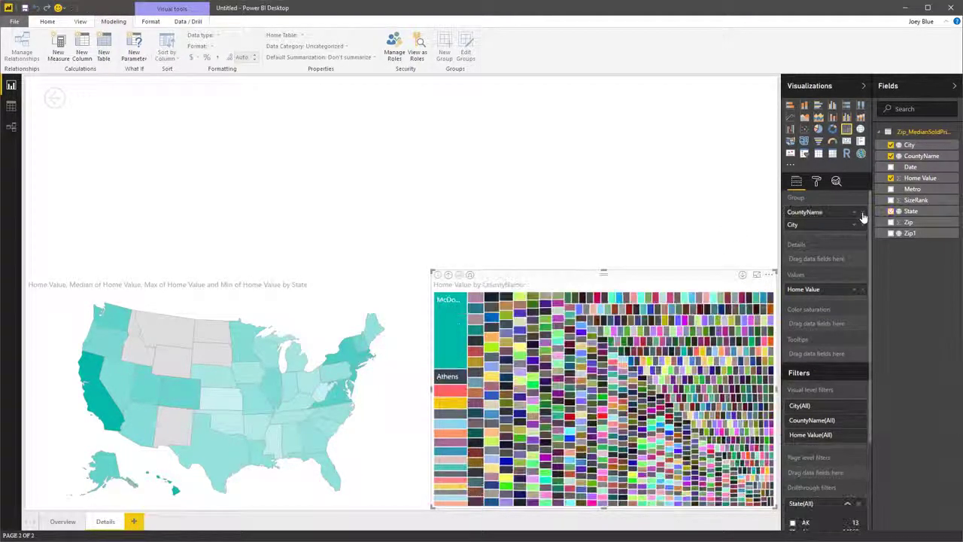
left_click(861, 213)
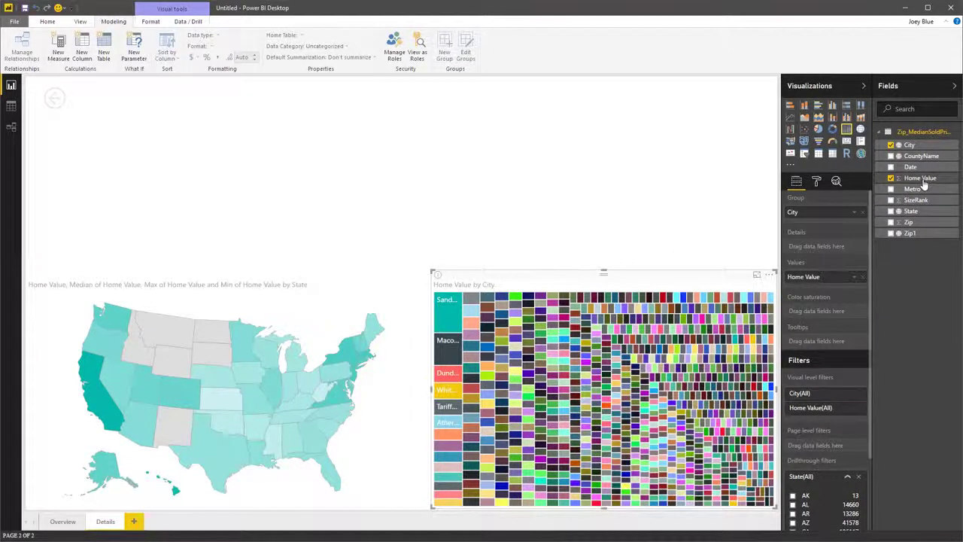
Color the treemap by Home Value saturation, aggregated as Median.
left_click_drag(924, 185, 827, 312)
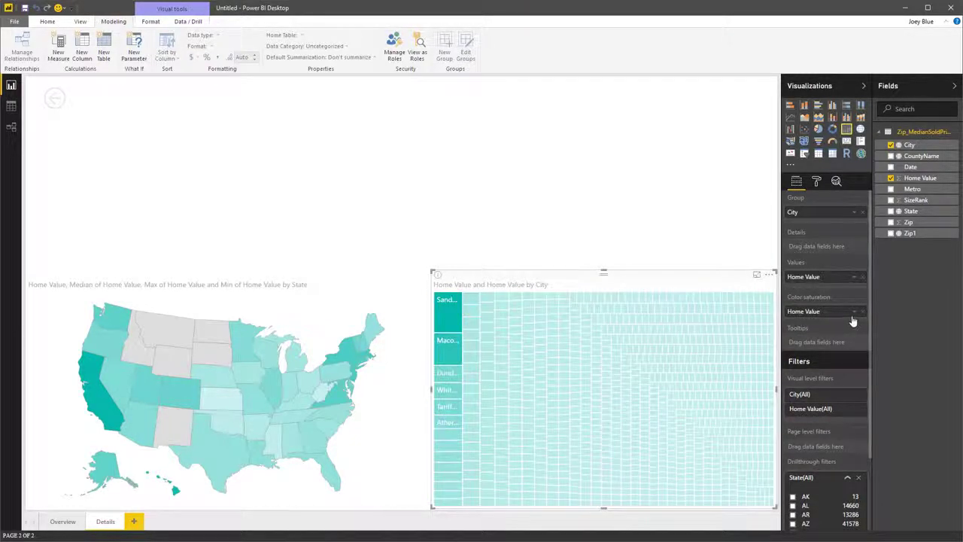
left_click(854, 314)
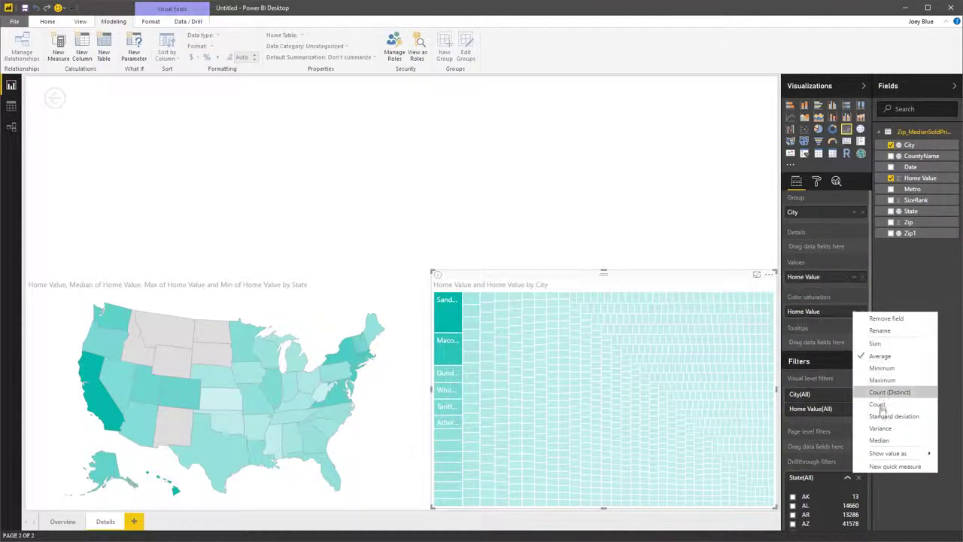
left_click(878, 441)
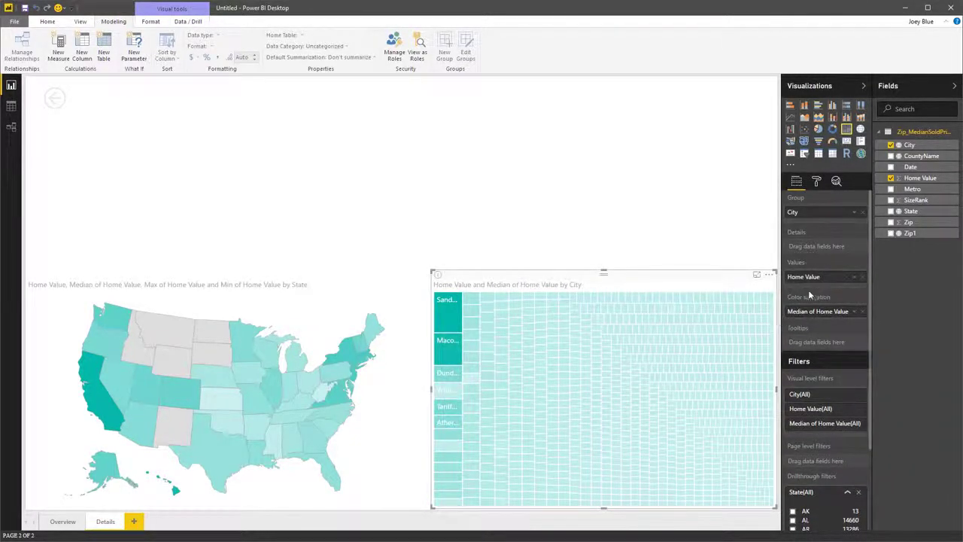
Cross-filter the shape map by the Sandy Spring treemap tile and by the tile below it to see their states.
mouse_move(448, 319)
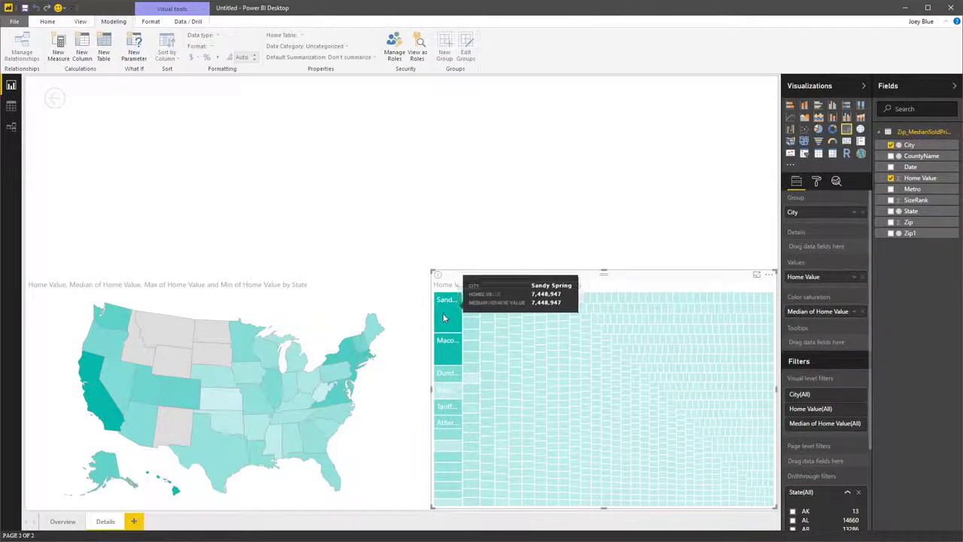
left_click(443, 317)
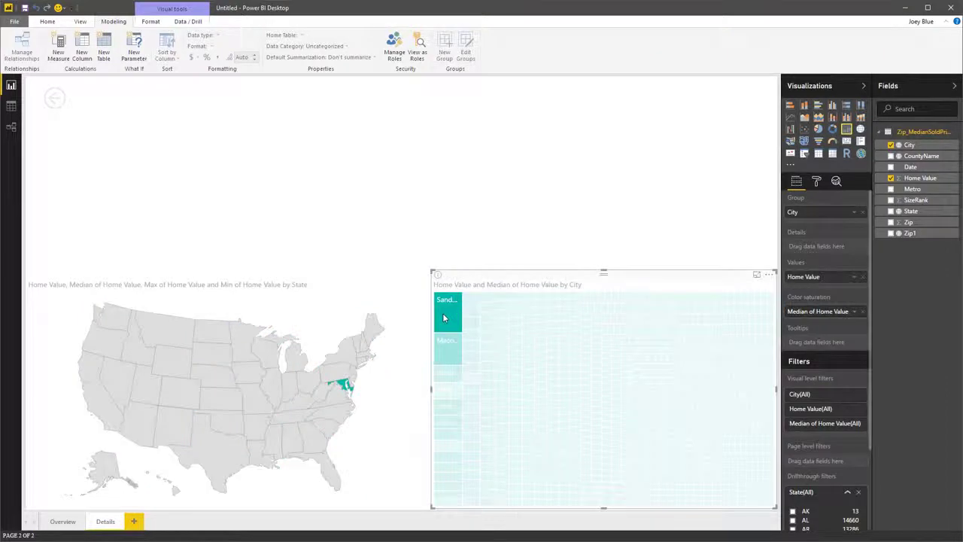
left_click(446, 348)
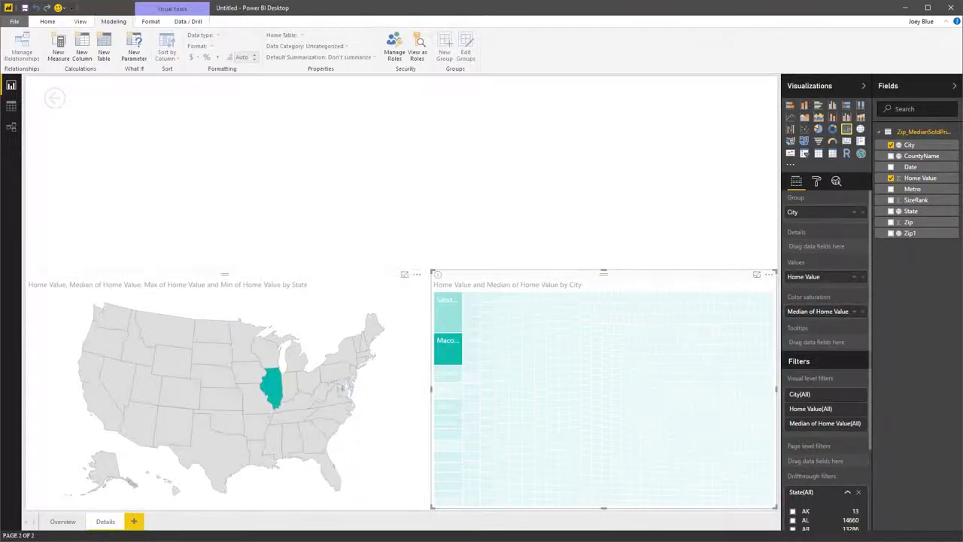
mouse_move(274, 388)
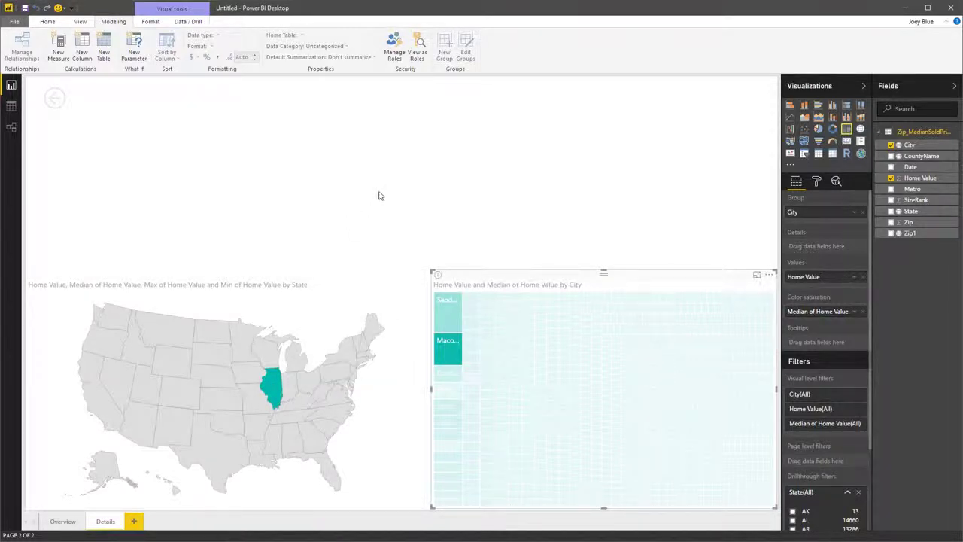
Convert the state shape map on the Details page to a bubble Map visual and deselect it.
left_click(309, 281)
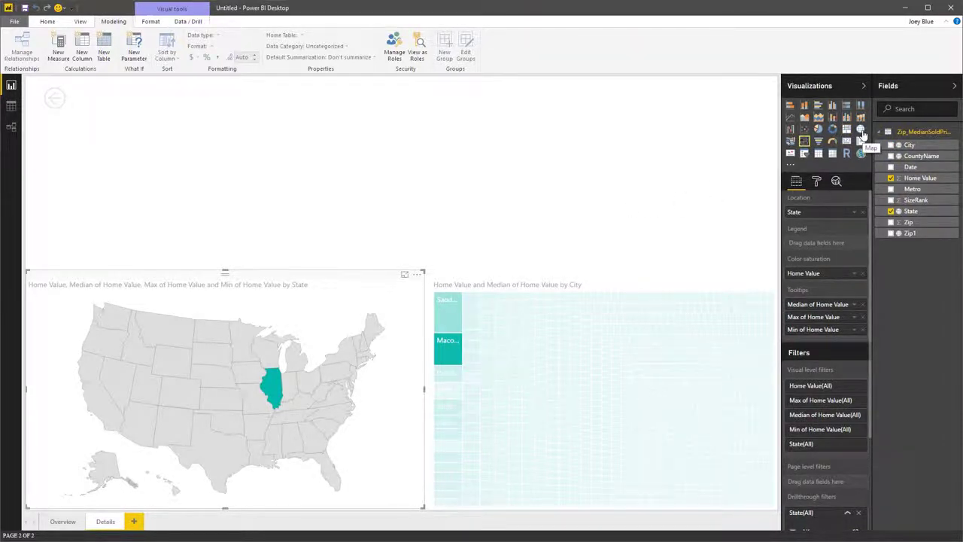
left_click(862, 131)
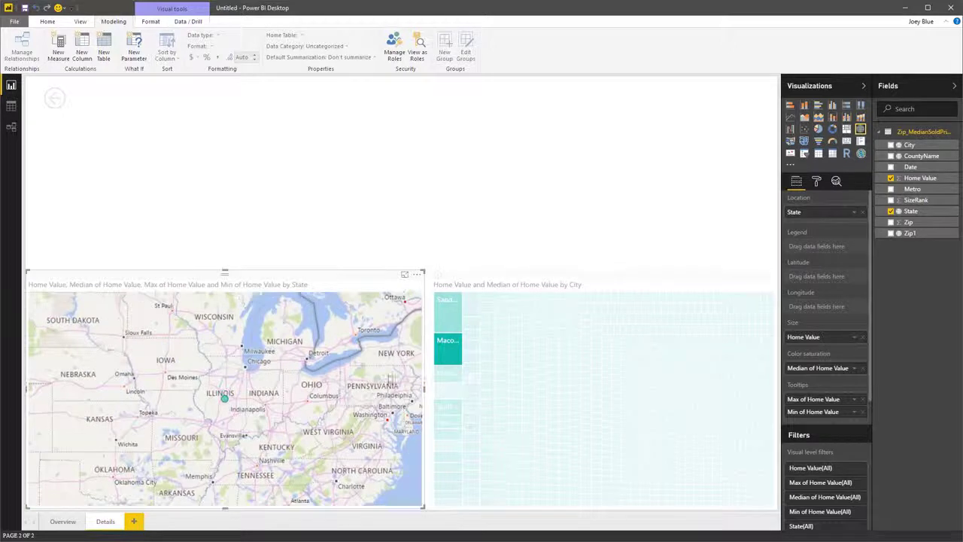
left_click(219, 157)
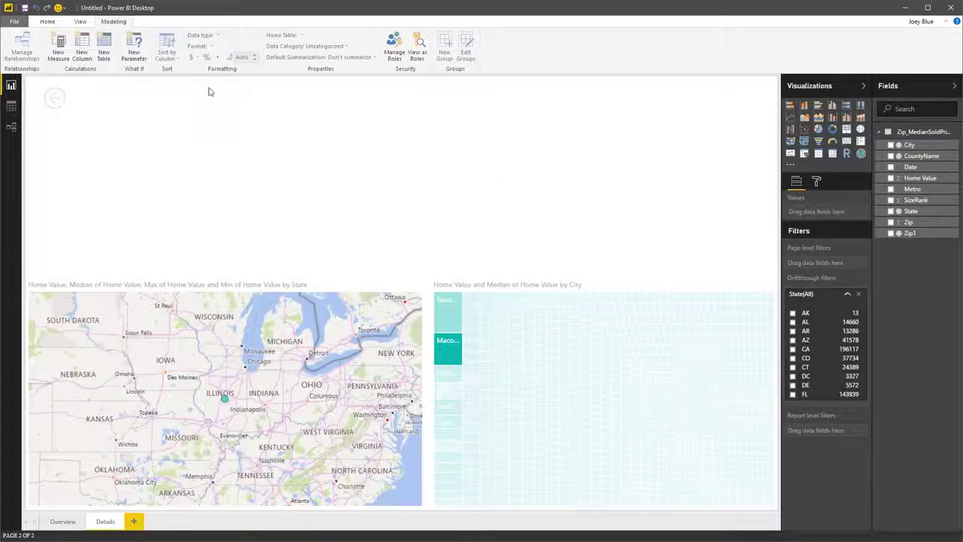
Add a Home Value card at the top of the page beside the back arrow and shrink it to about half its height.
left_click(890, 178)
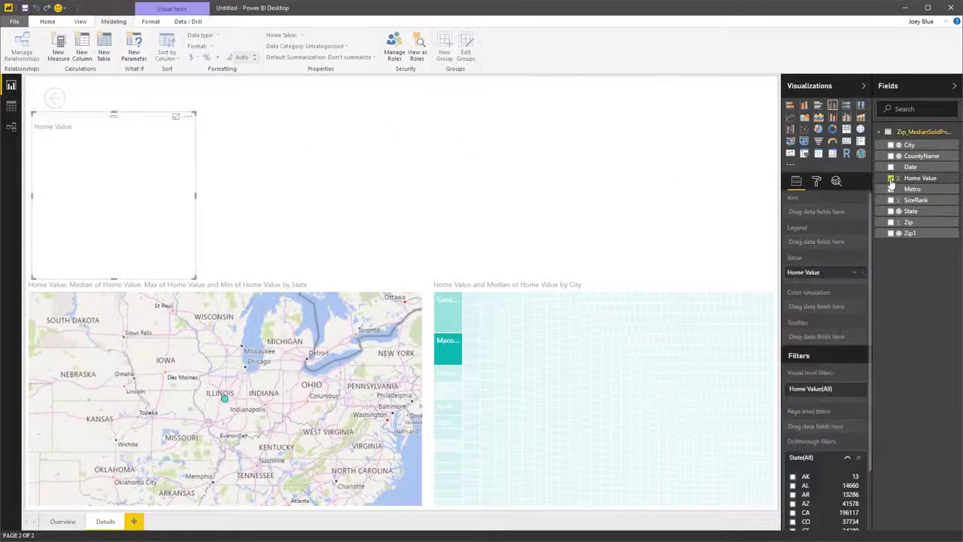
left_click(846, 142)
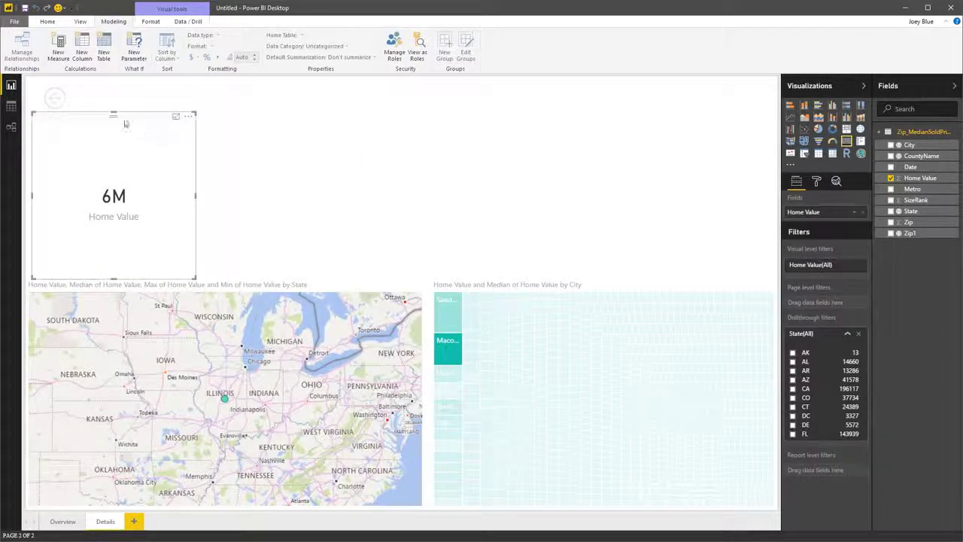
left_click_drag(125, 124, 228, 90)
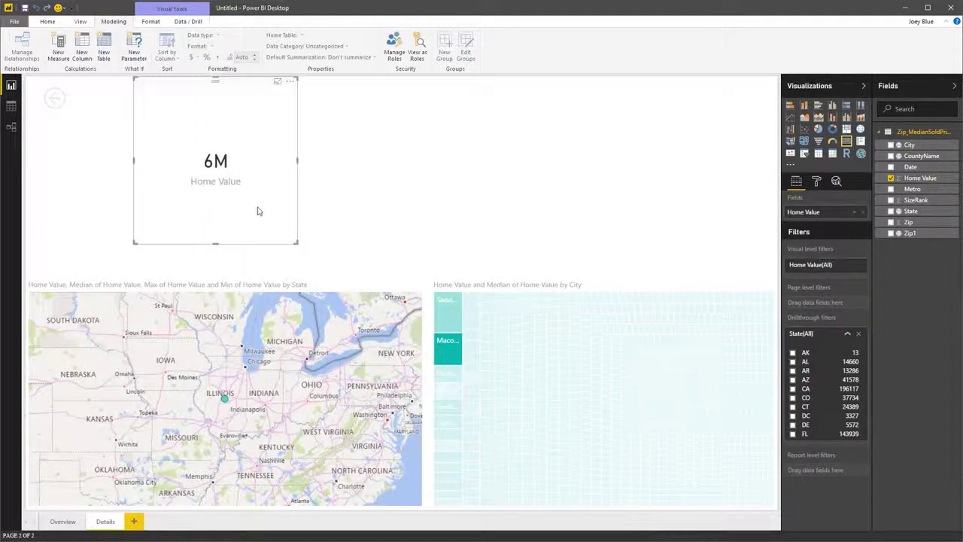
left_click_drag(135, 244, 148, 164)
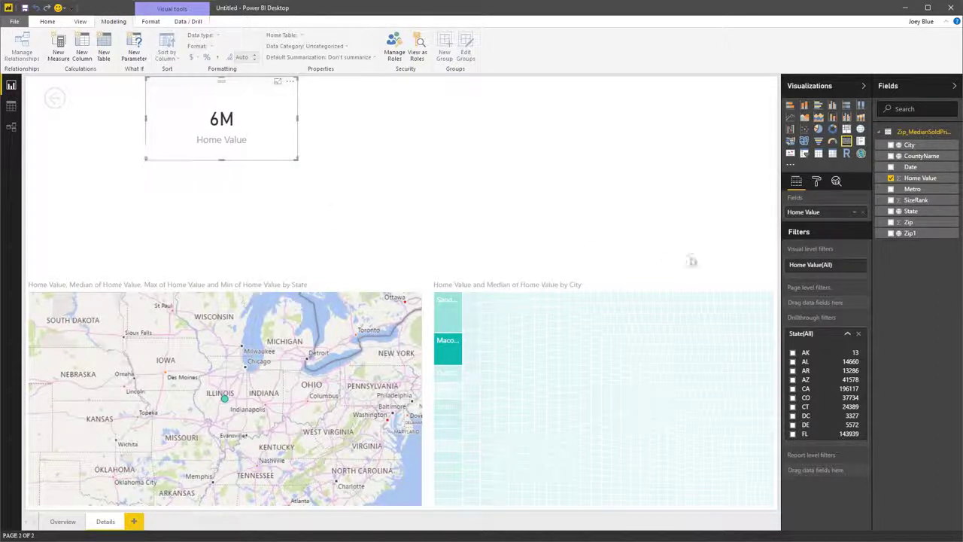
Turn on the card's title and set its text to "Avg Home Value".
left_click(815, 182)
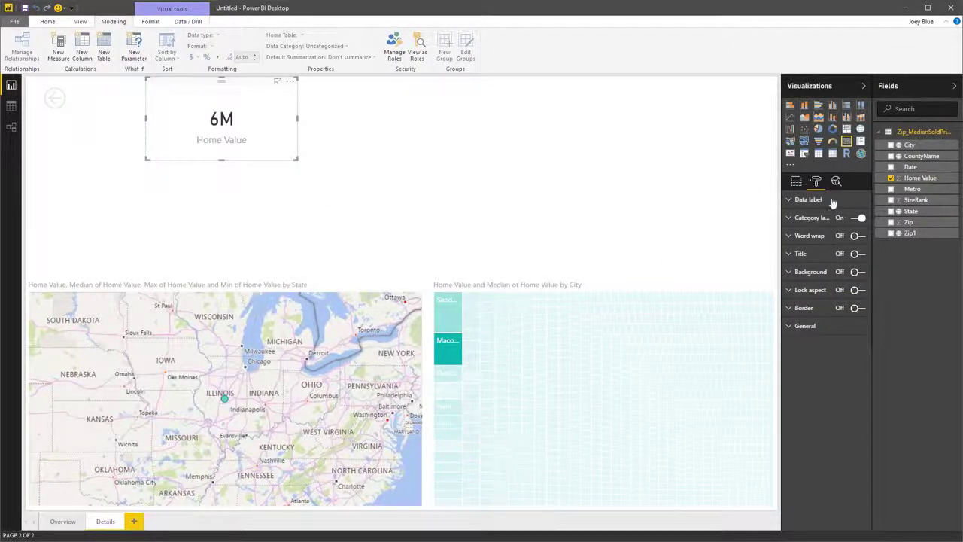
left_click(795, 254)
left_click(859, 254)
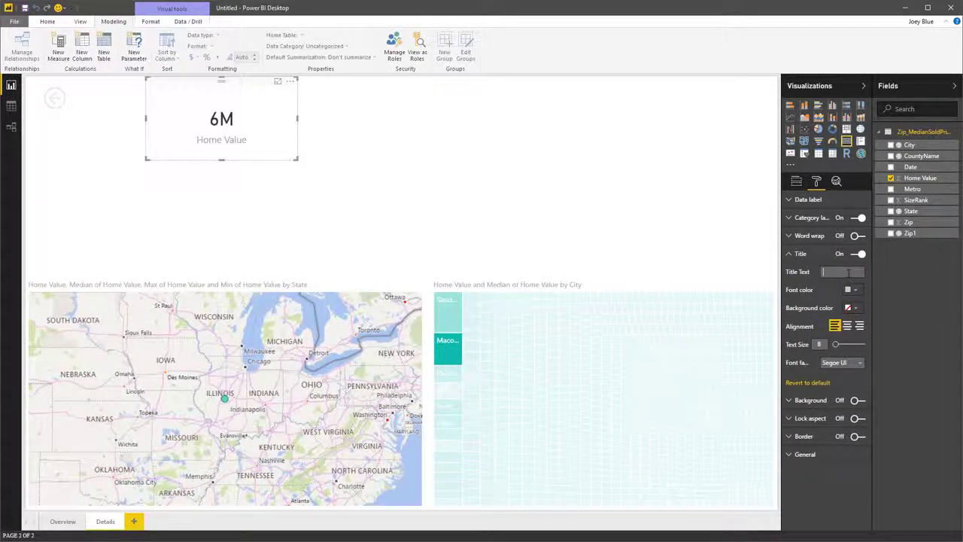
type("Avg")
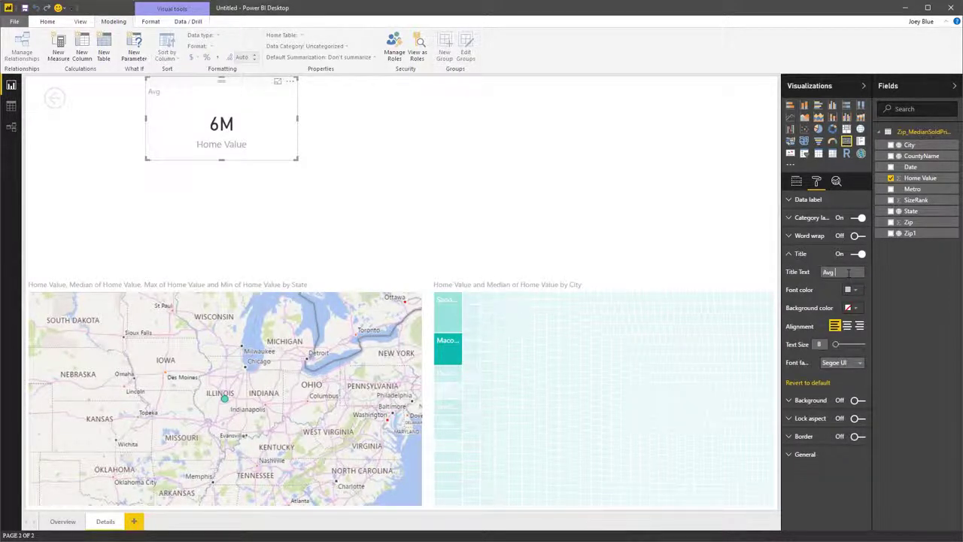
type(" Home Value")
Format the card title with a yellow background, white font, text size 13 and center alignment.
left_click(856, 310)
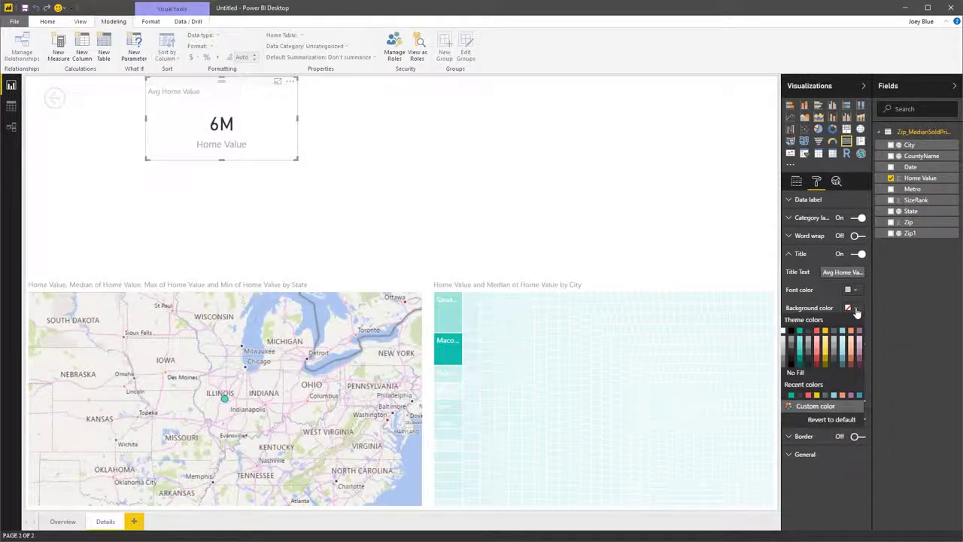
left_click(829, 335)
left_click(854, 291)
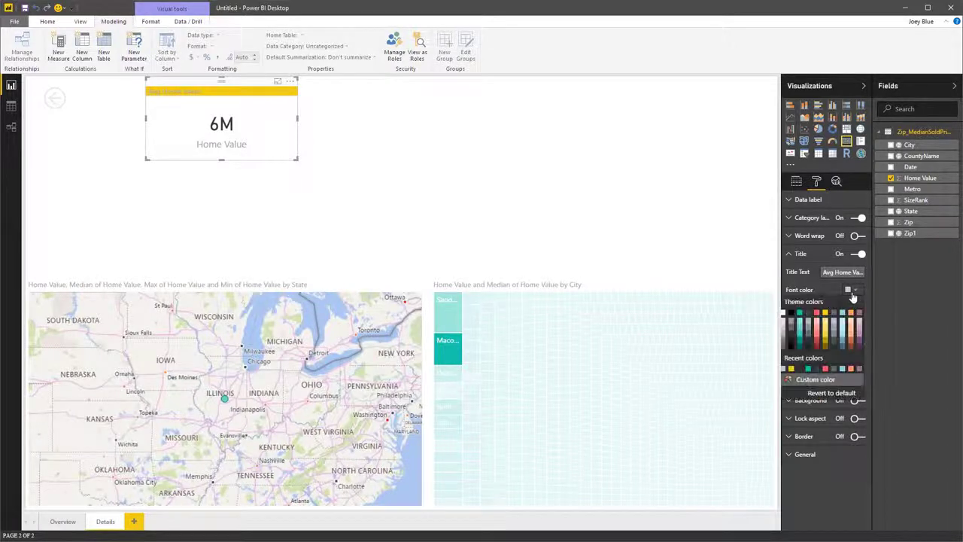
left_click(784, 314)
left_click_drag(834, 344, 840, 346)
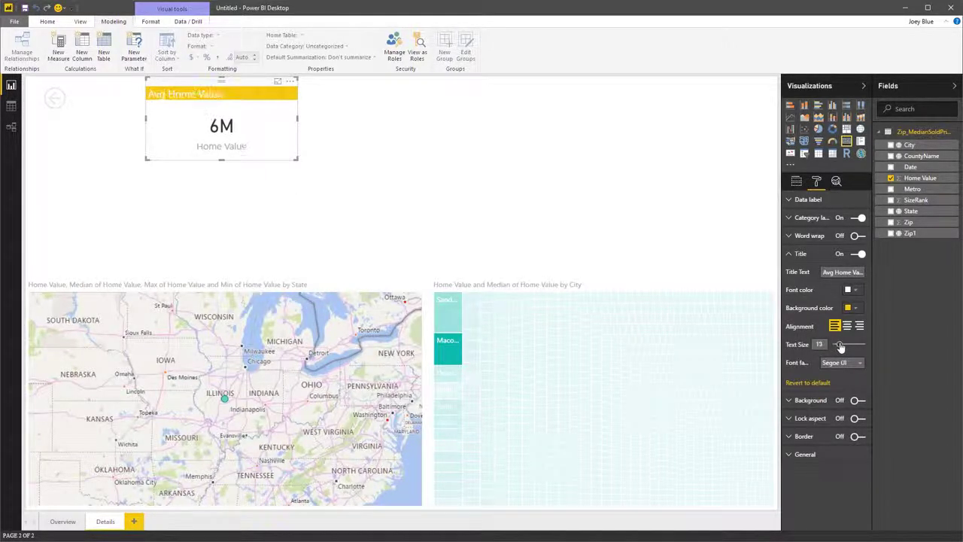
left_click(847, 326)
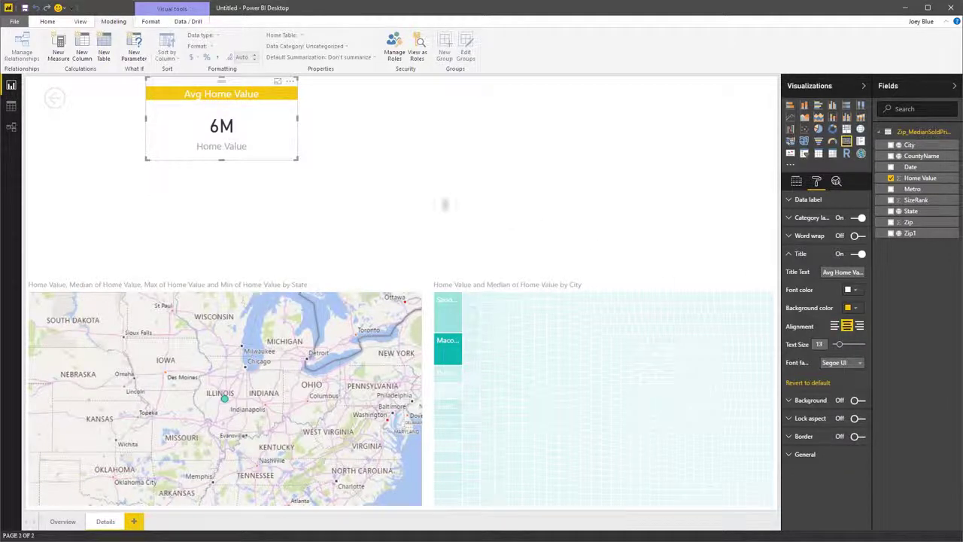
Turn off the Avg Home Value card's category label and set its data label display units to Thousands.
left_click(858, 218)
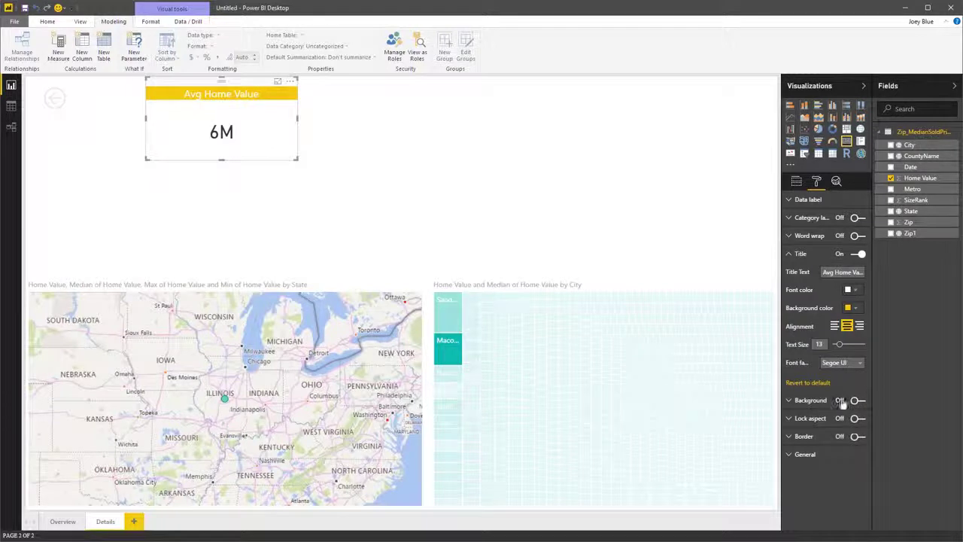
left_click(797, 199)
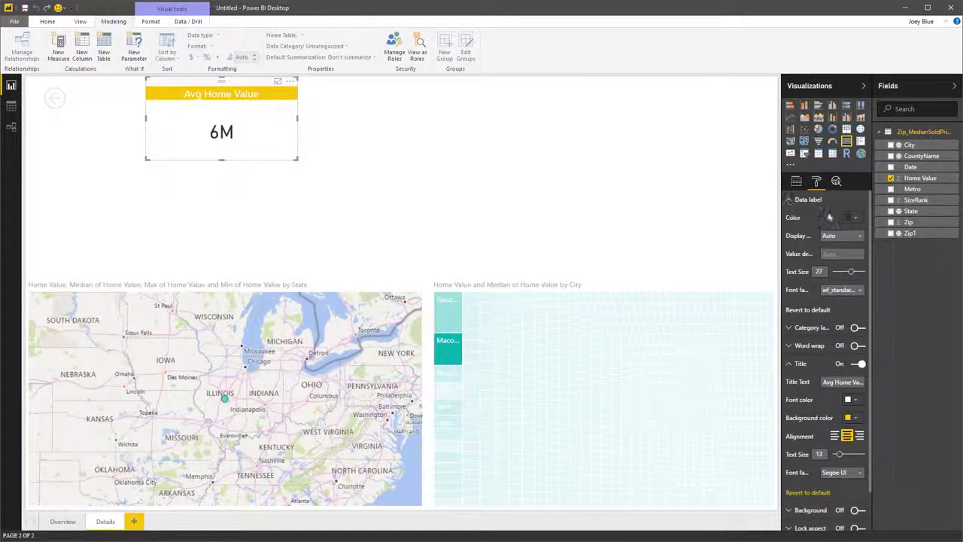
left_click(855, 238)
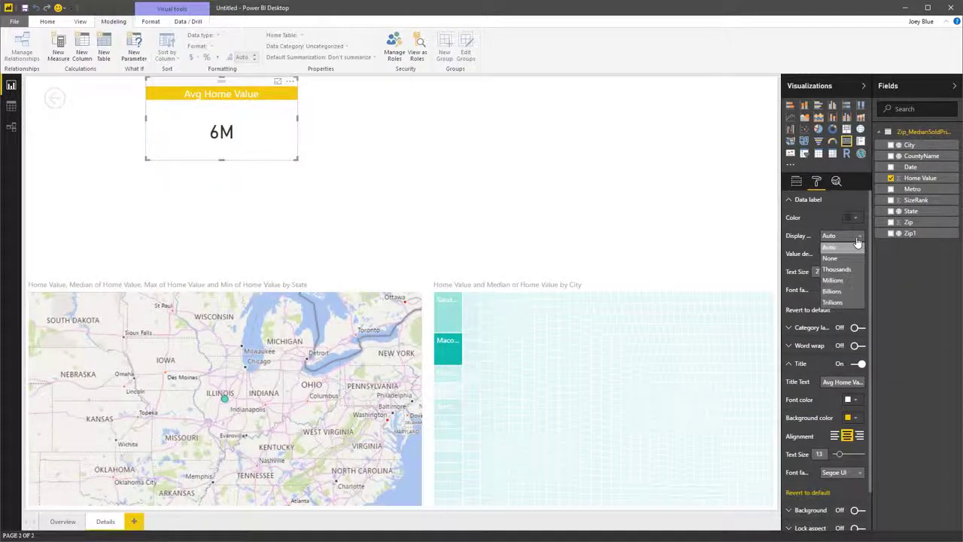
left_click(857, 242)
left_click(858, 238)
left_click(848, 272)
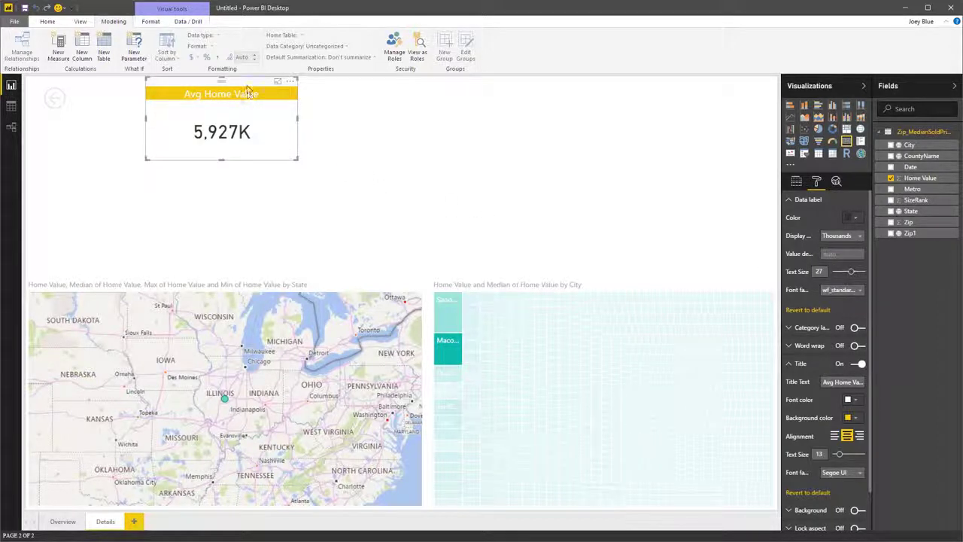
Shift the Avg Home Value card slightly toward the back arrow and place three copies of it in a row across the page.
left_click_drag(248, 91, 228, 88)
left_click(277, 183)
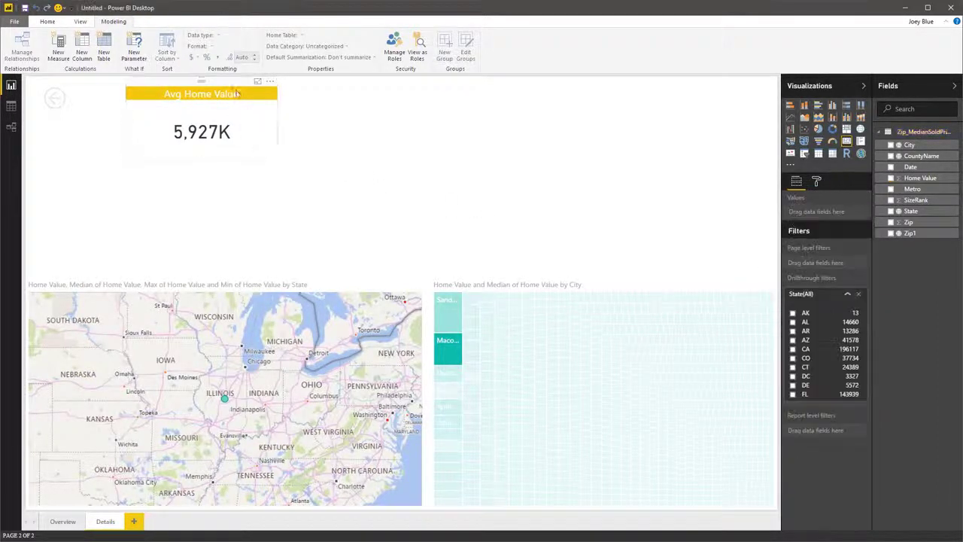
left_click(233, 89)
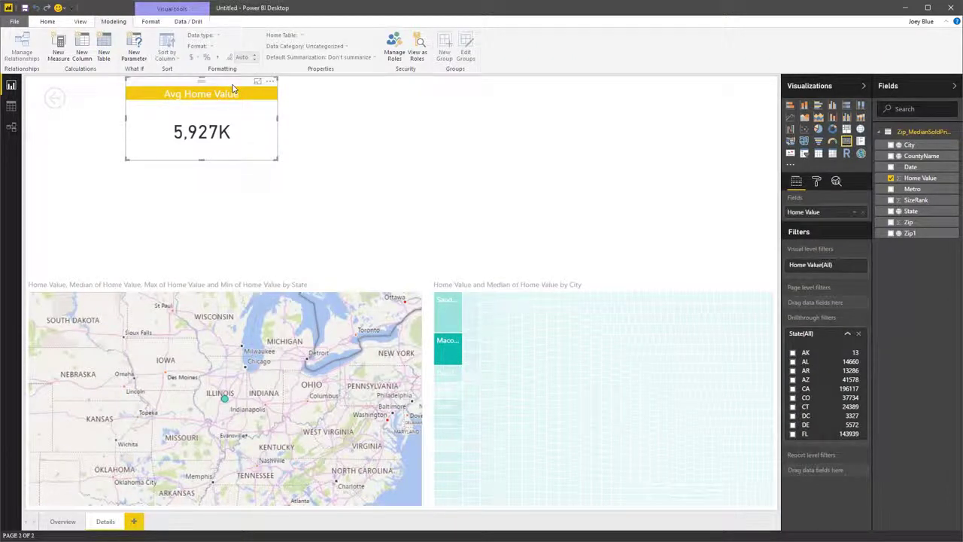
left_click_drag(233, 89, 701, 91)
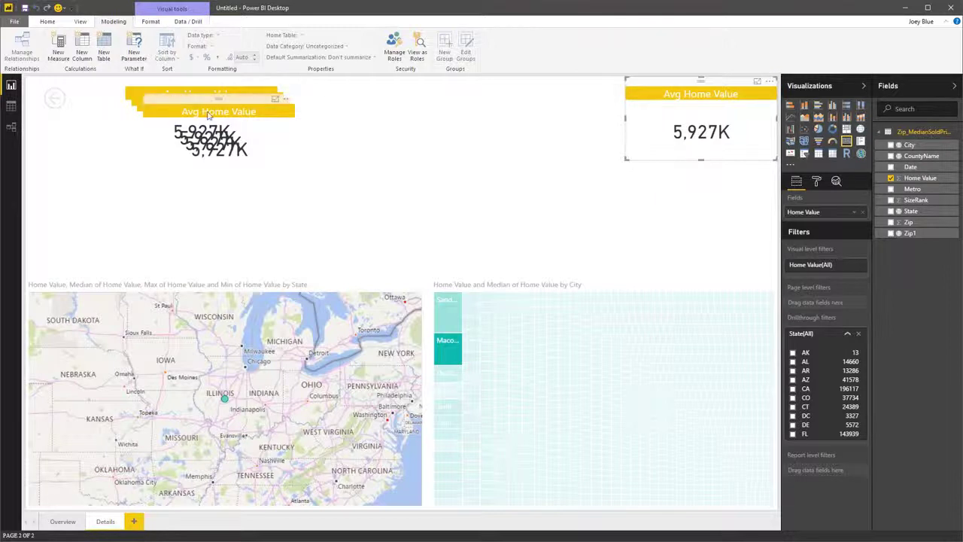
key("ctrl+c")
key("ctrl+v")
left_click_drag(211, 109, 530, 88)
key("ctrl+v")
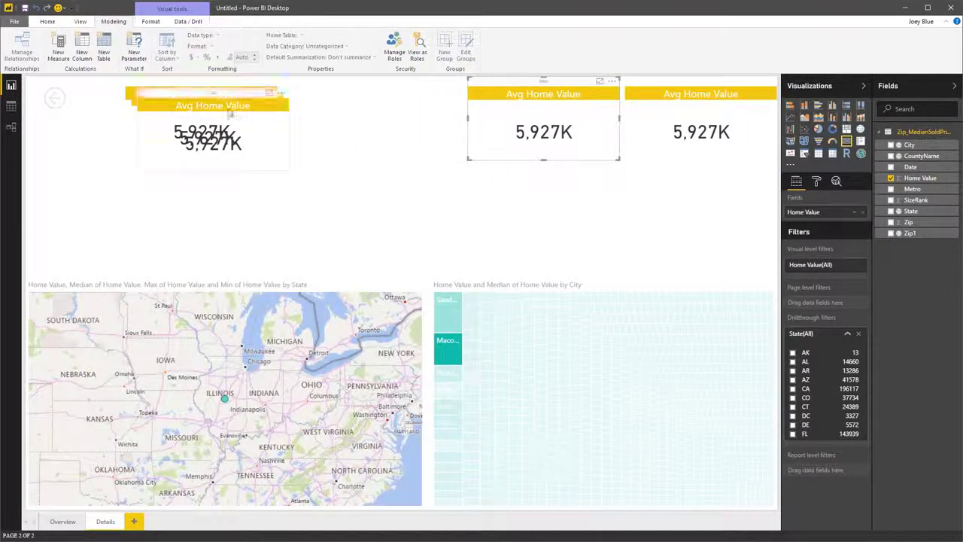
left_click_drag(230, 111, 388, 99)
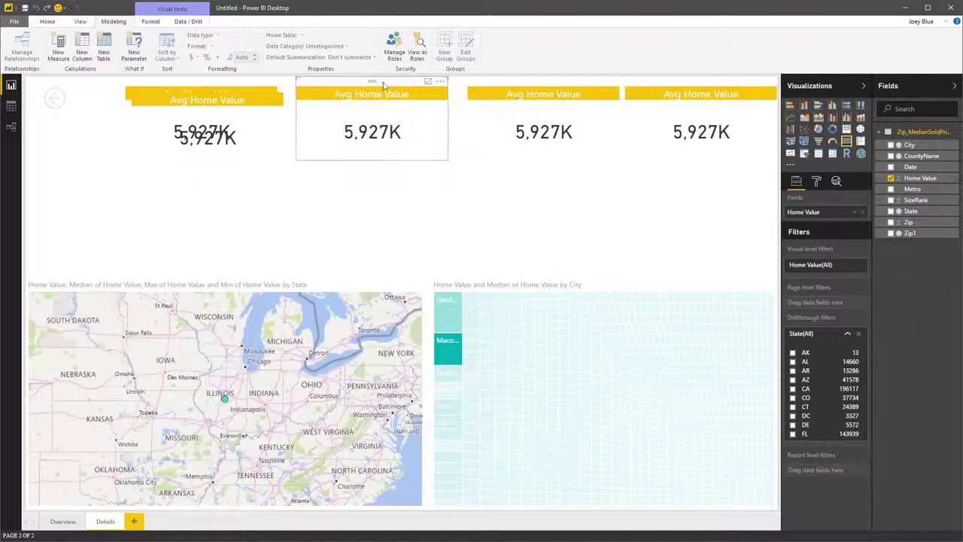
left_click(226, 95)
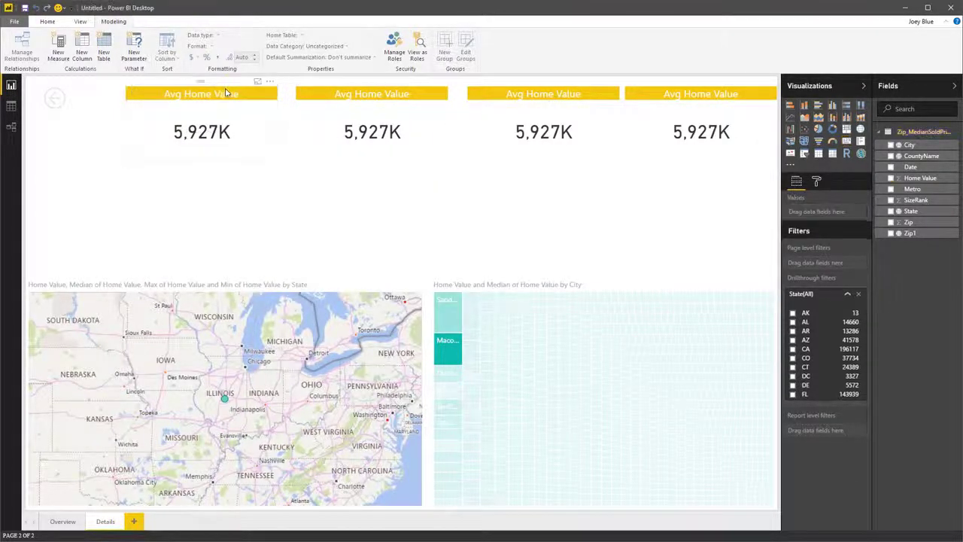
Change the Home Value aggregation to Median on the second card, Maximum on the third and Minimum on the fourth.
left_click(380, 100)
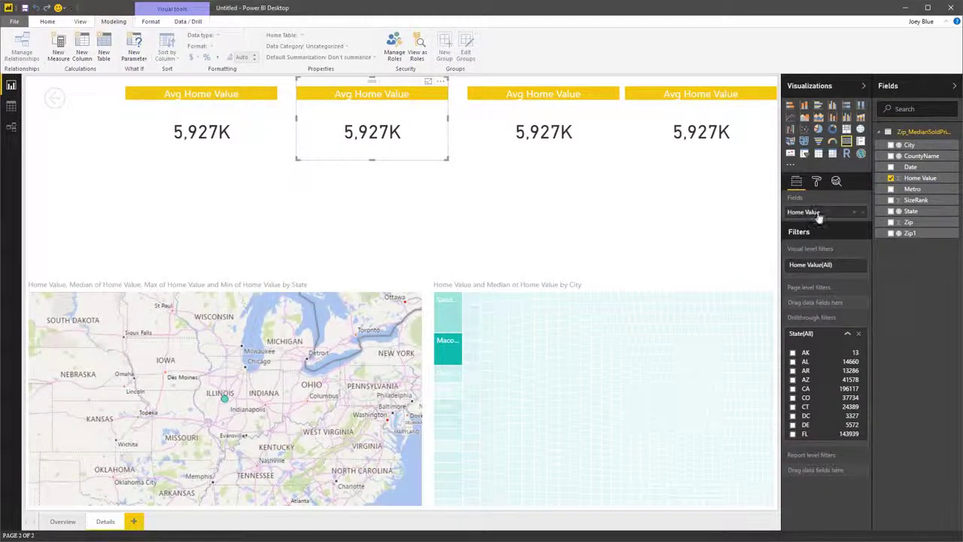
left_click(855, 214)
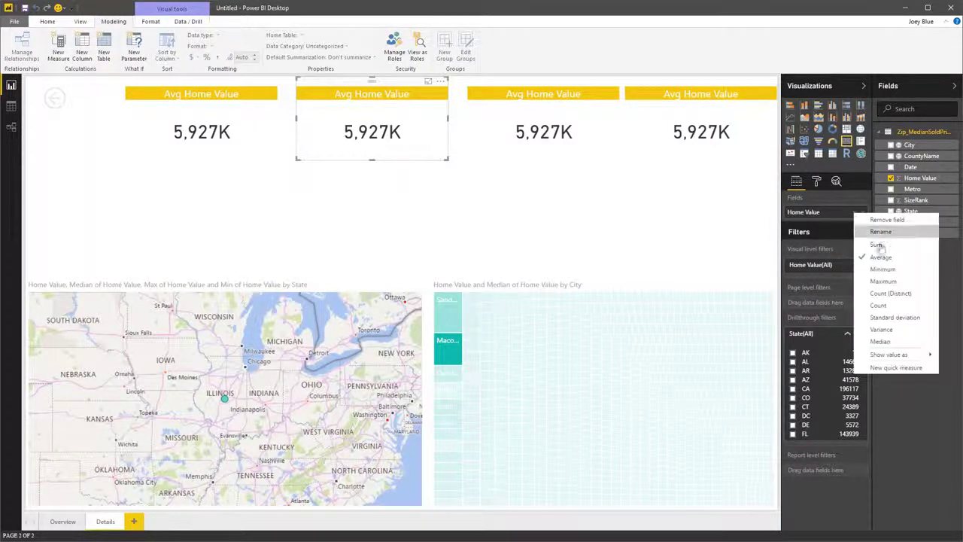
left_click(885, 343)
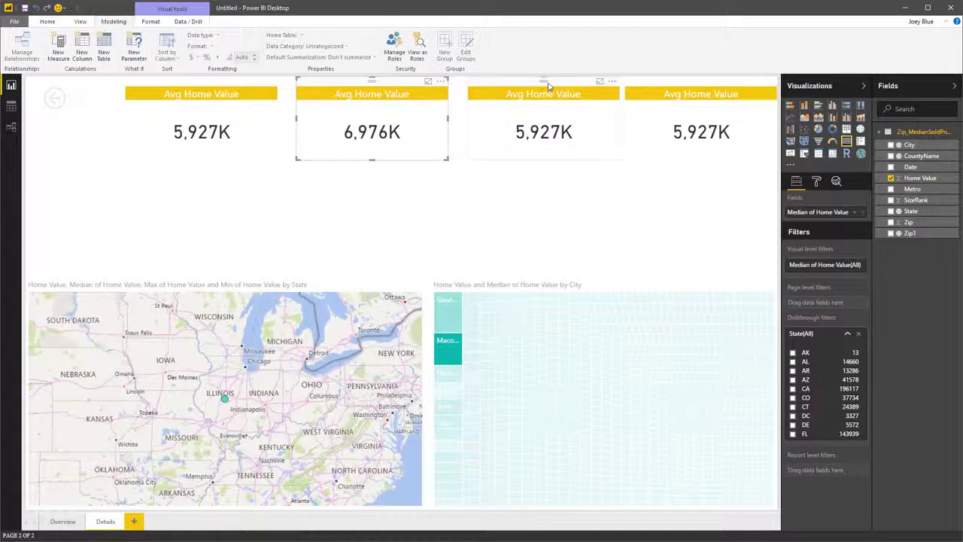
left_click(549, 88)
left_click(854, 216)
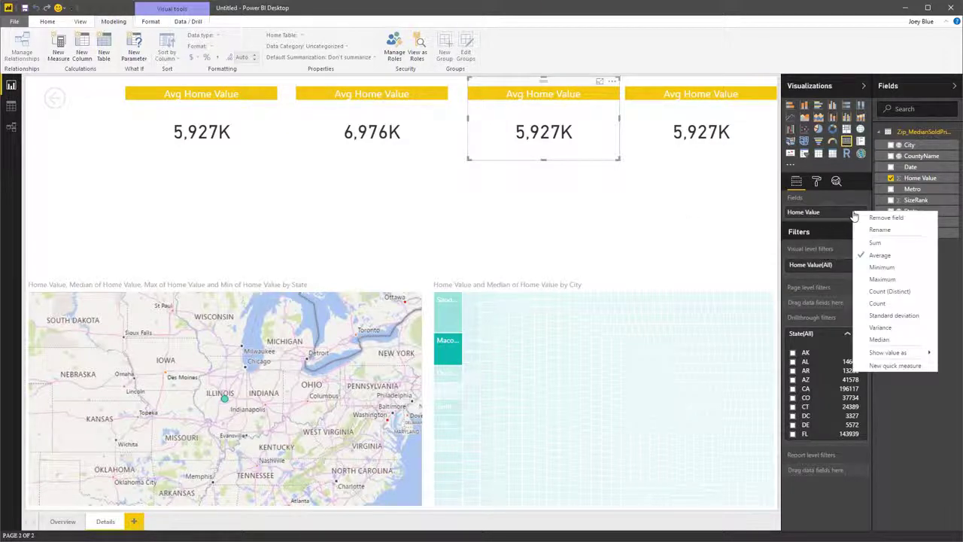
left_click(868, 278)
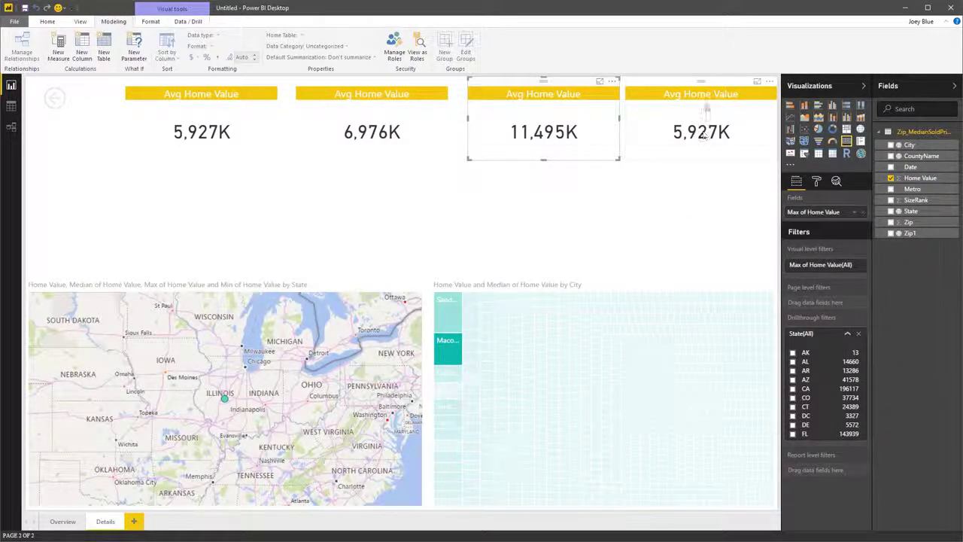
left_click(703, 88)
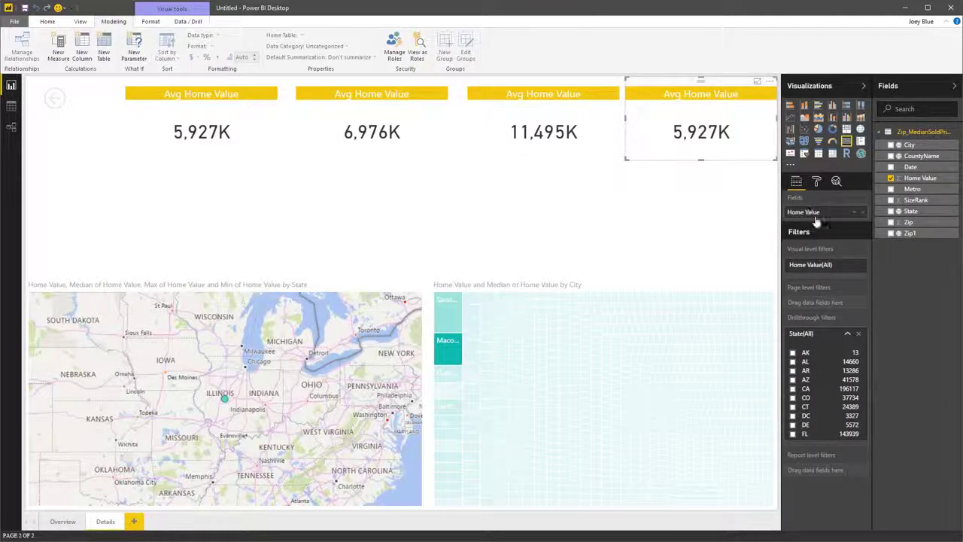
left_click(854, 216)
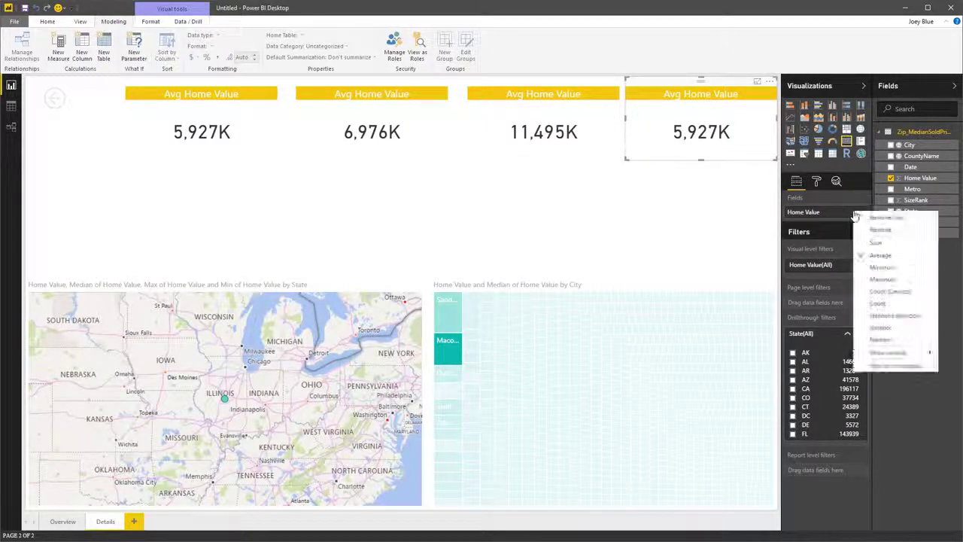
left_click(865, 267)
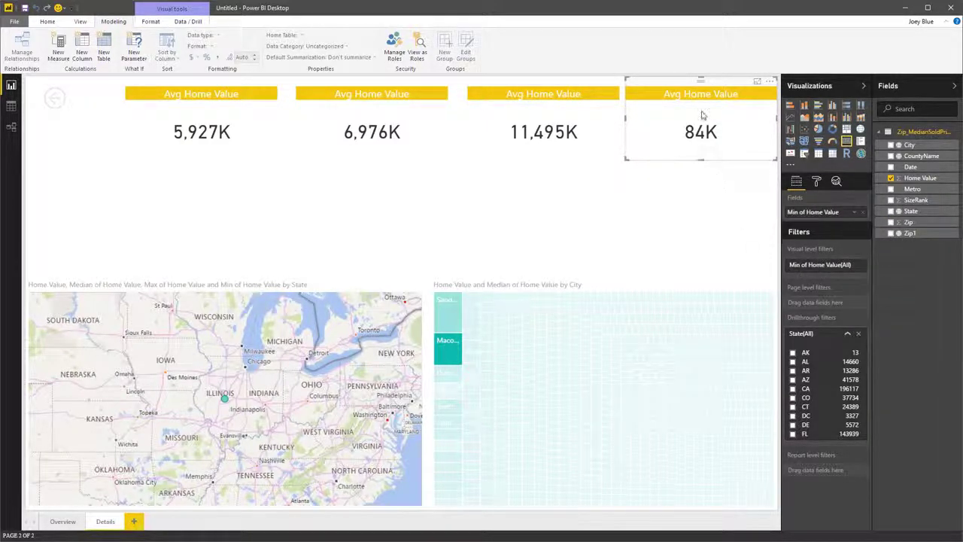
Retitle the fourth card "Min Home Value", the third "Max Home Value" and the second "Median Home Value".
left_click(819, 182)
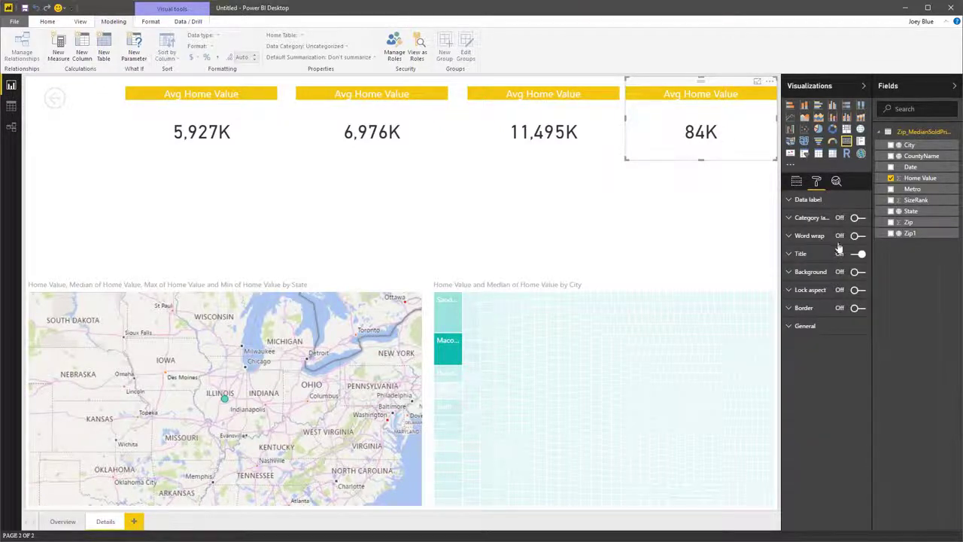
left_click(799, 253)
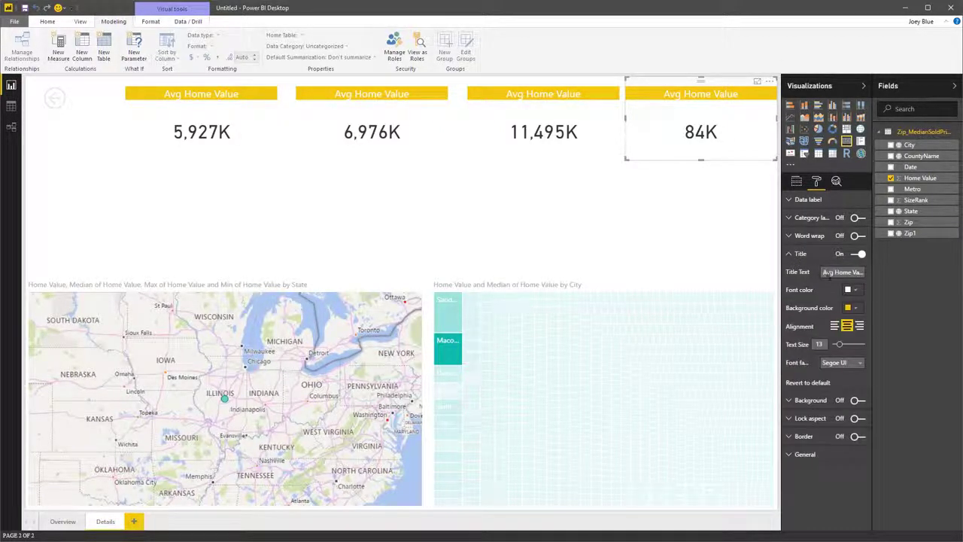
type("Min")
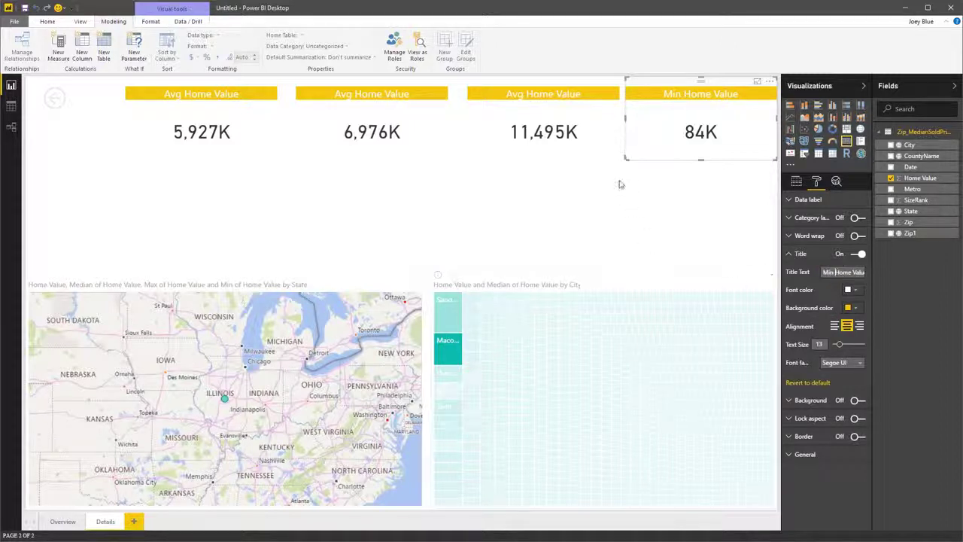
left_click(579, 87)
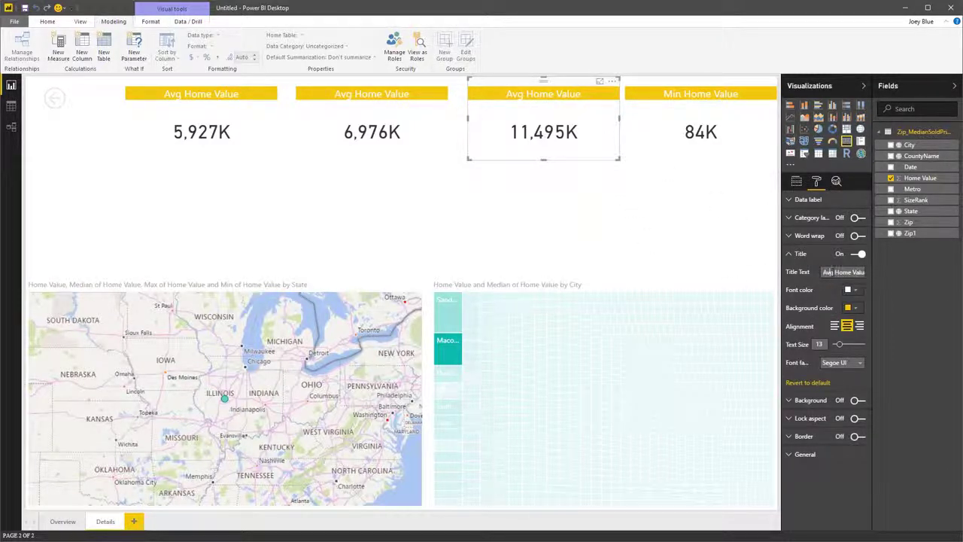
key("BackSpace")
key("BackSpace")
key("BackSpace")
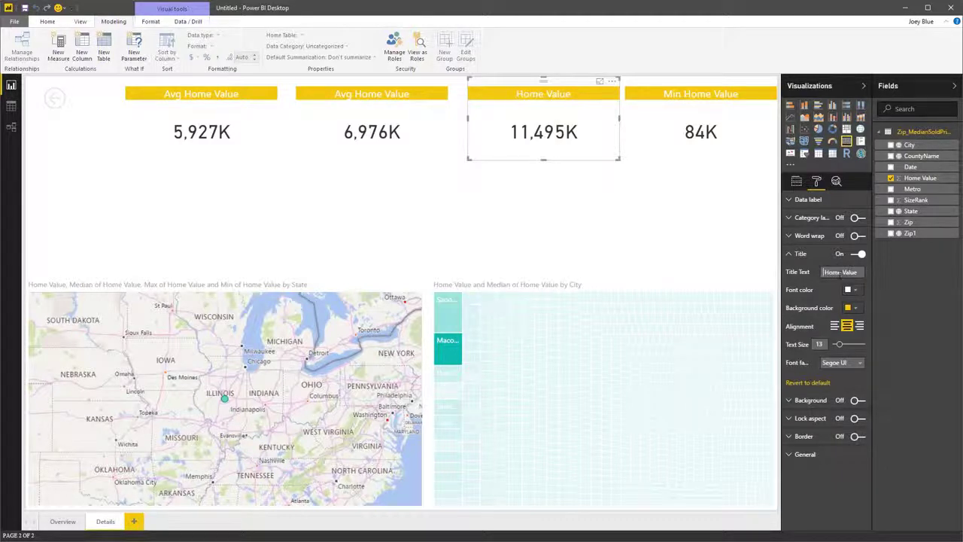
type("Max")
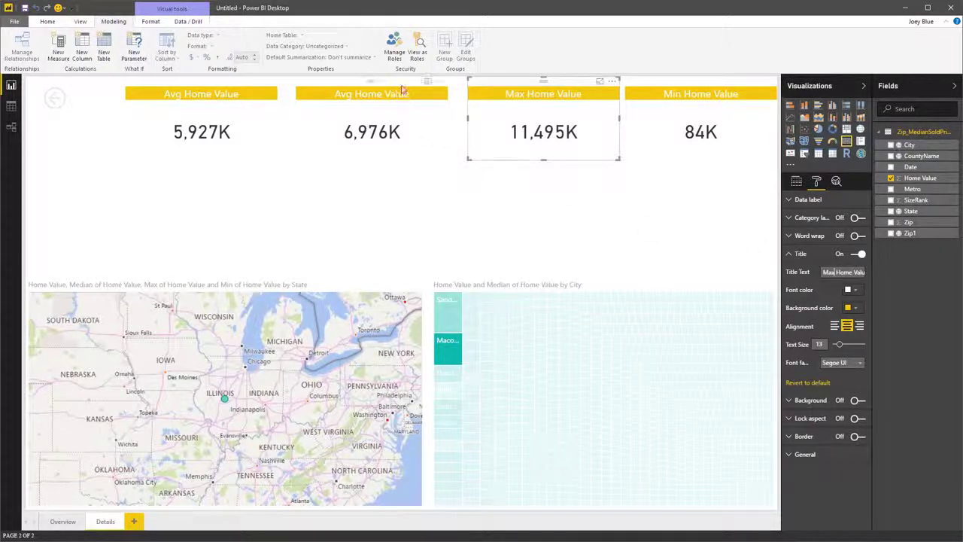
left_click(404, 88)
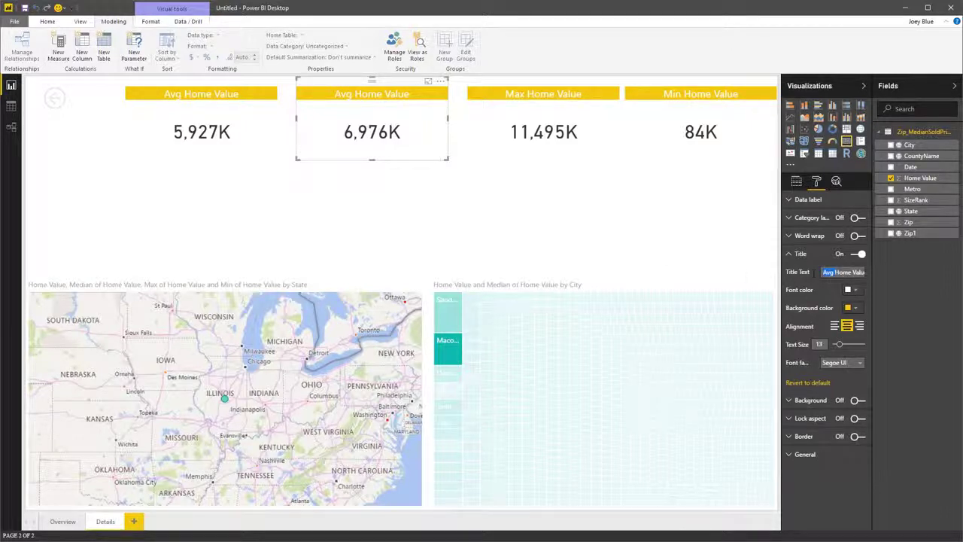
type("Median")
left_click(506, 218)
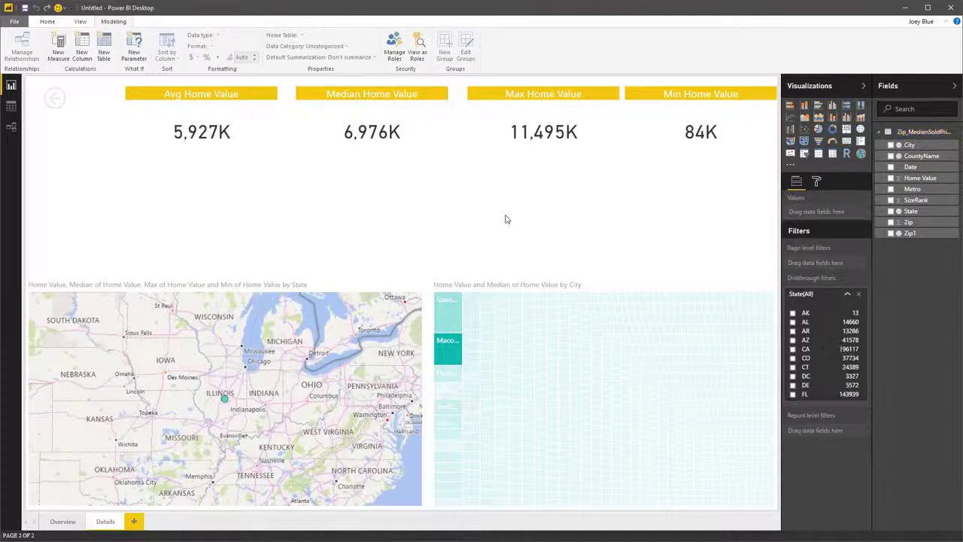
Distribute the four summary cards horizontally so they are evenly spaced, and deselect them.
left_click(246, 87)
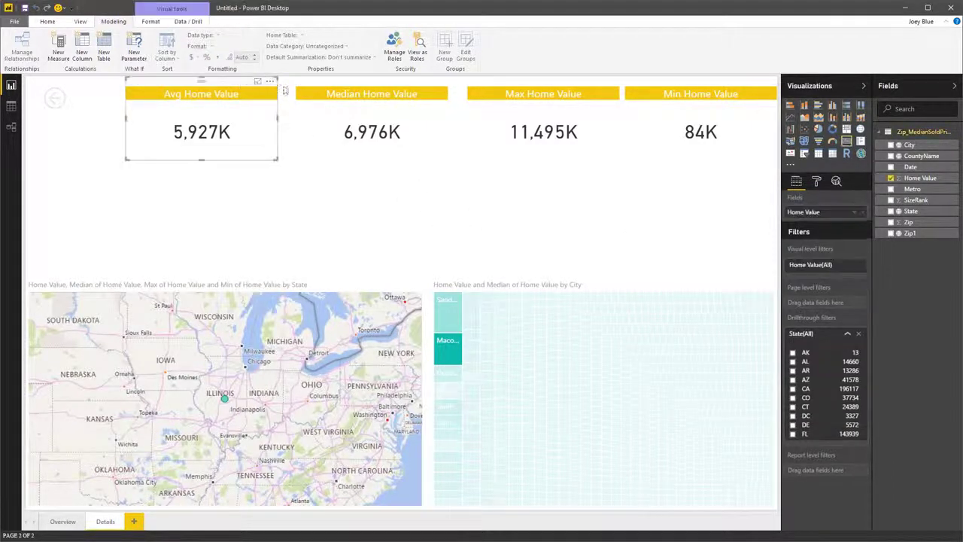
left_click(319, 89, "ctrl")
left_click(489, 85, "ctrl")
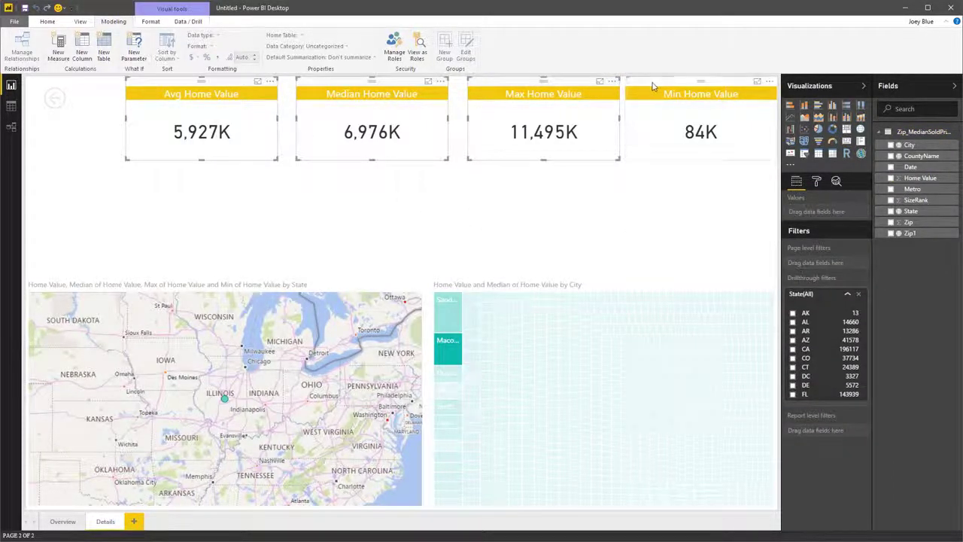
left_click(635, 82, "ctrl")
left_click(150, 21)
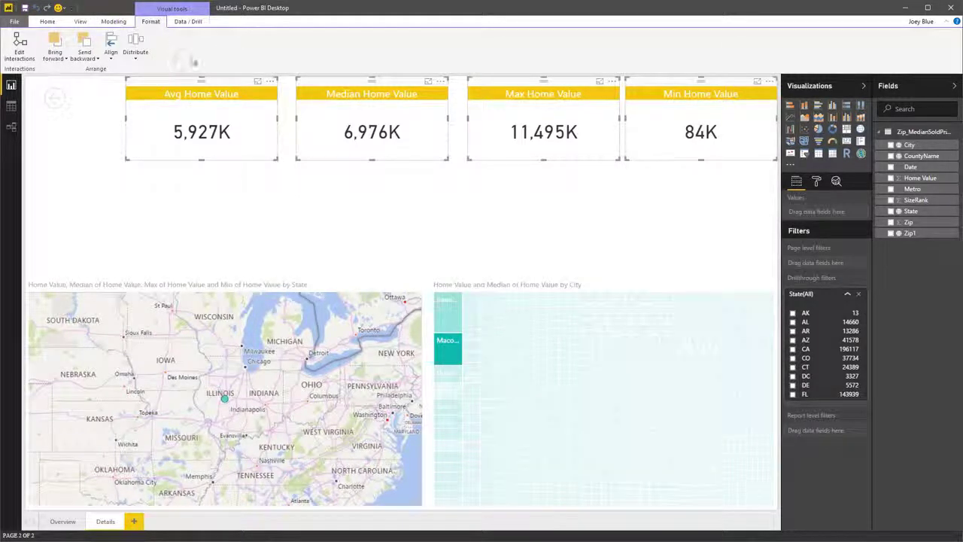
left_click(135, 52)
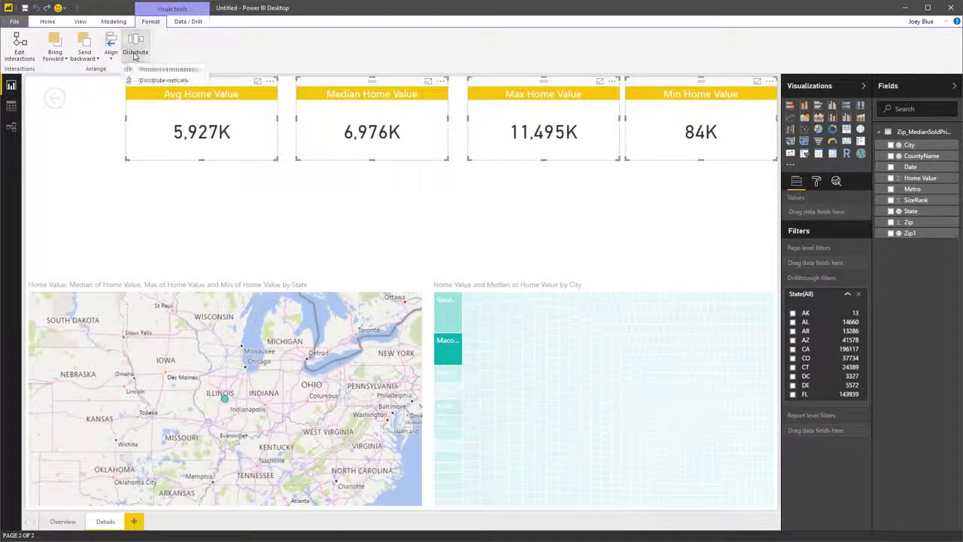
left_click(154, 69)
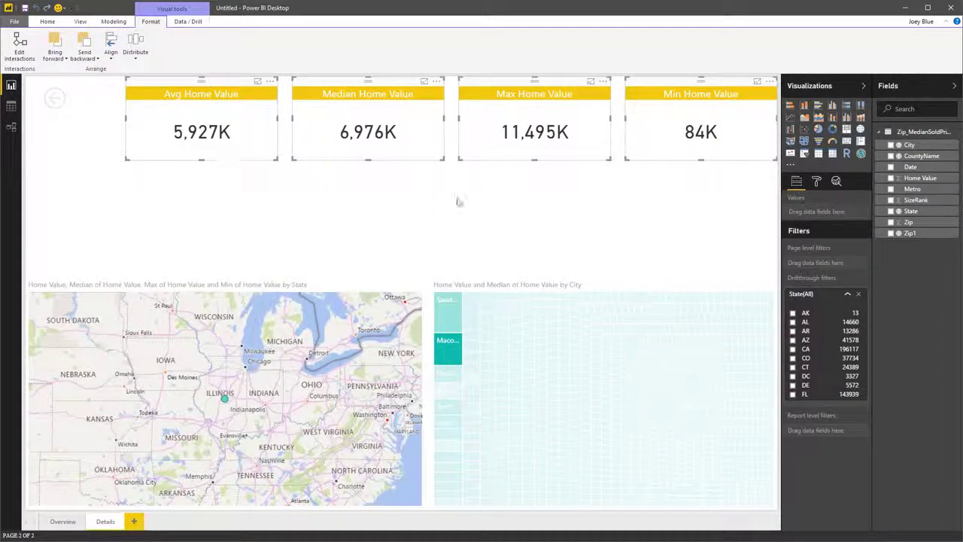
left_click(476, 202)
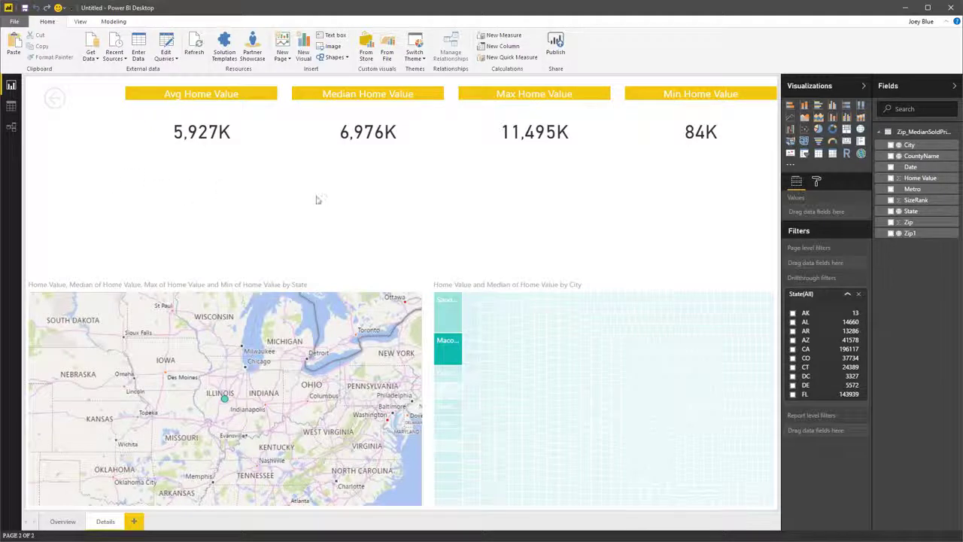
Add a line chart of Home Value by Date to the Details page.
left_click(890, 166)
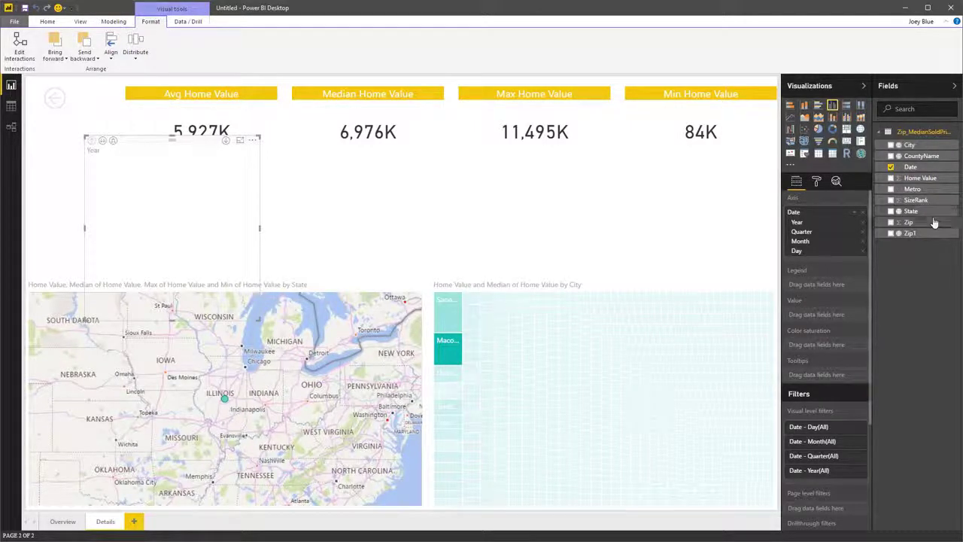
left_click(890, 178)
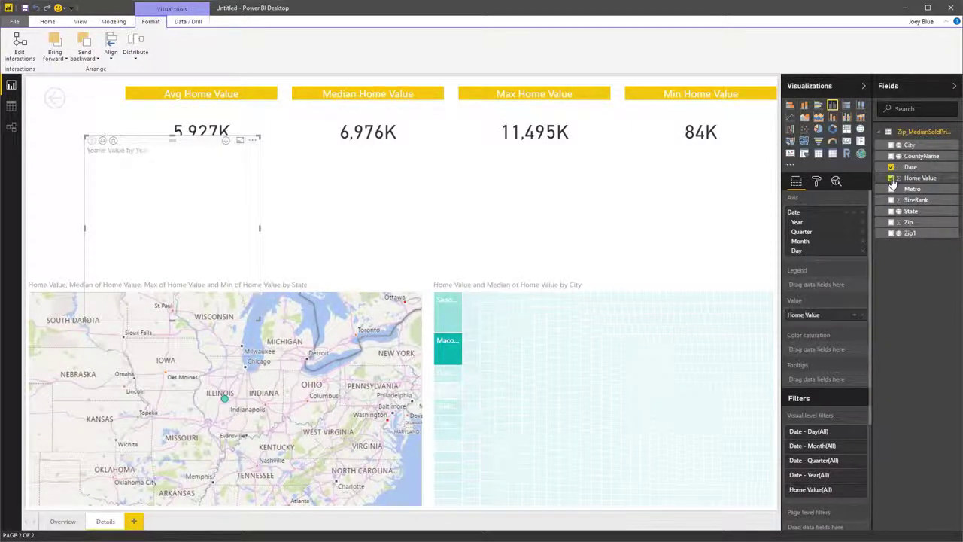
left_click(790, 117)
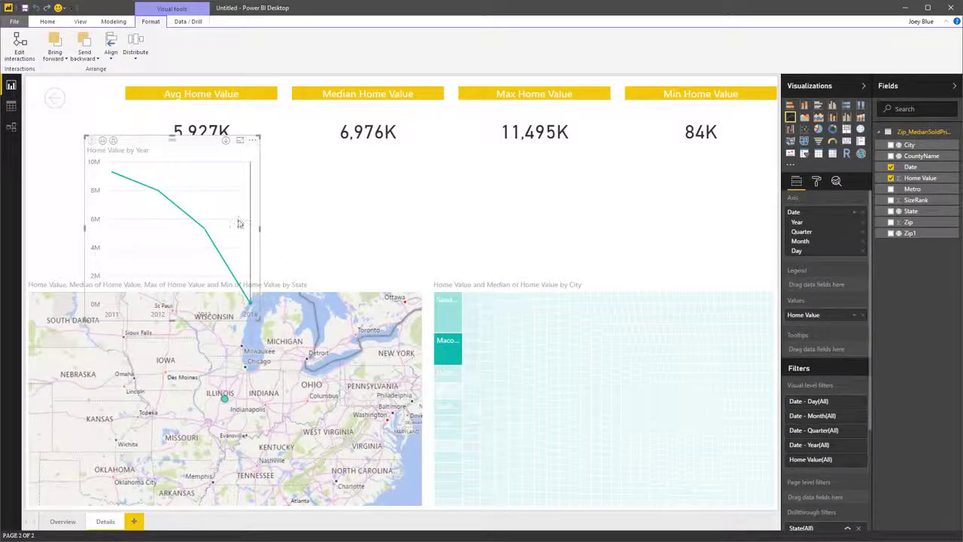
Widen and shorten the line chart, and place it below the summary cards at the page's left edge.
left_click_drag(258, 229, 378, 230)
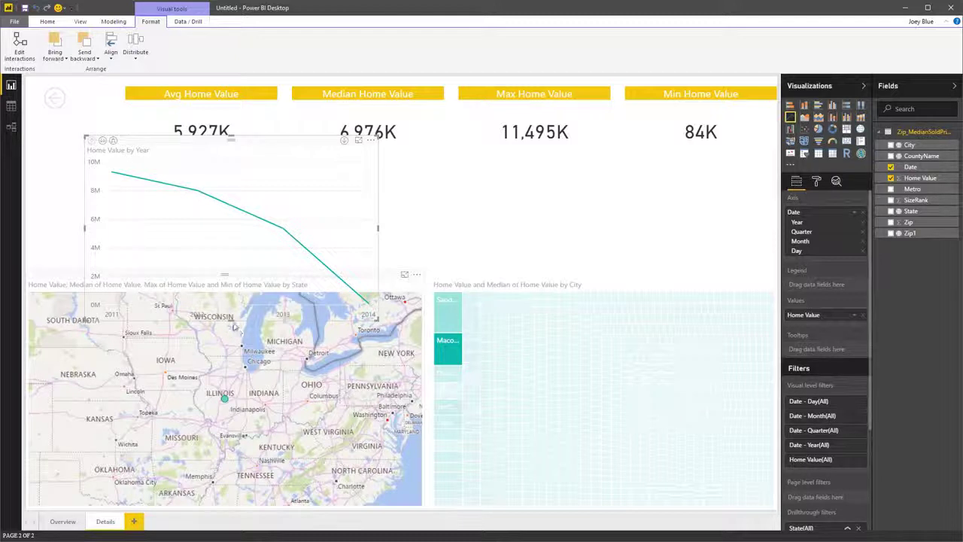
left_click_drag(230, 321, 234, 251)
left_click(234, 254)
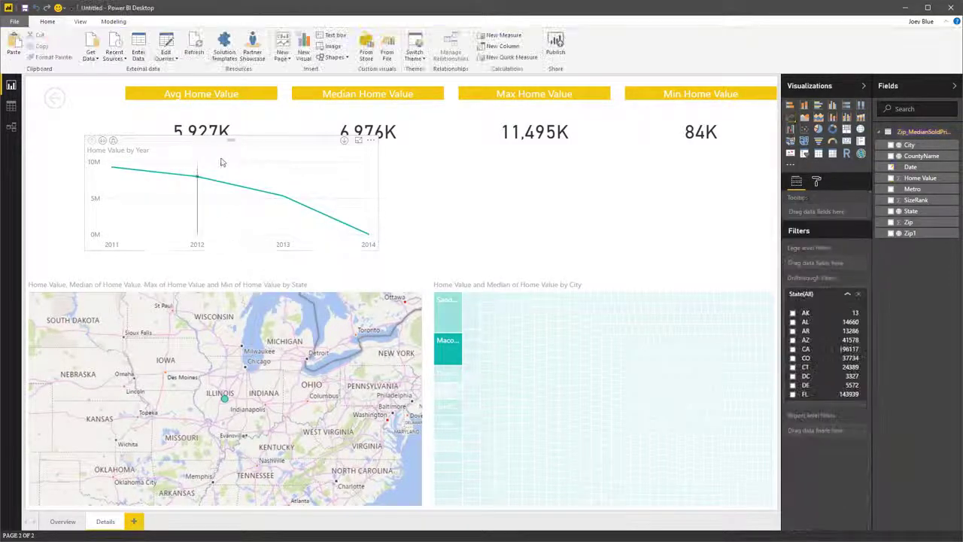
left_click_drag(238, 147, 173, 162)
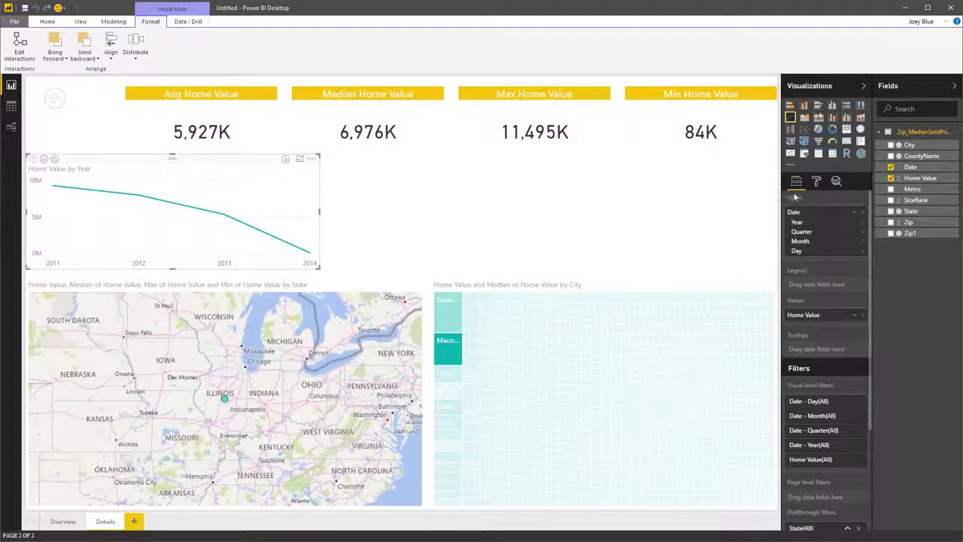
Turn on data labels for the Home Value line chart and check the yearly values.
left_click(817, 182)
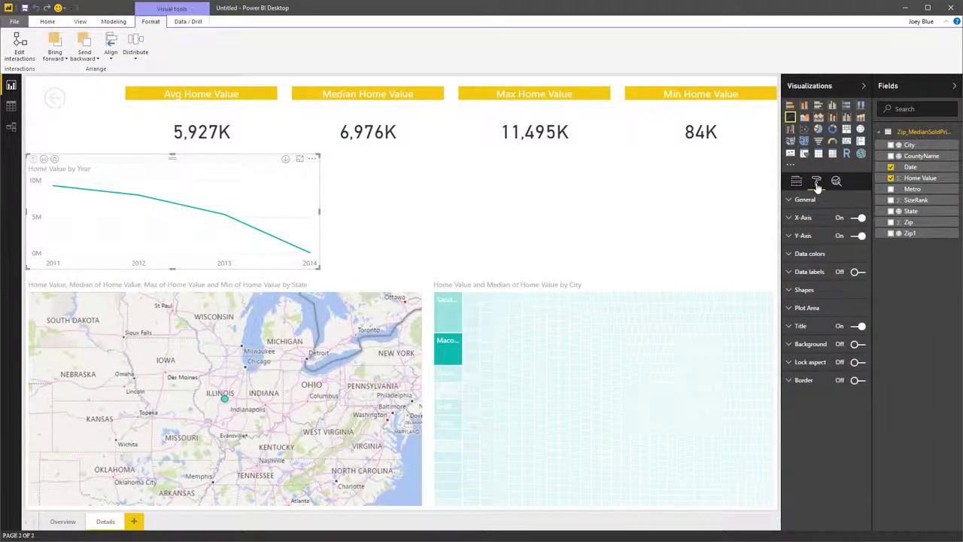
left_click(858, 272)
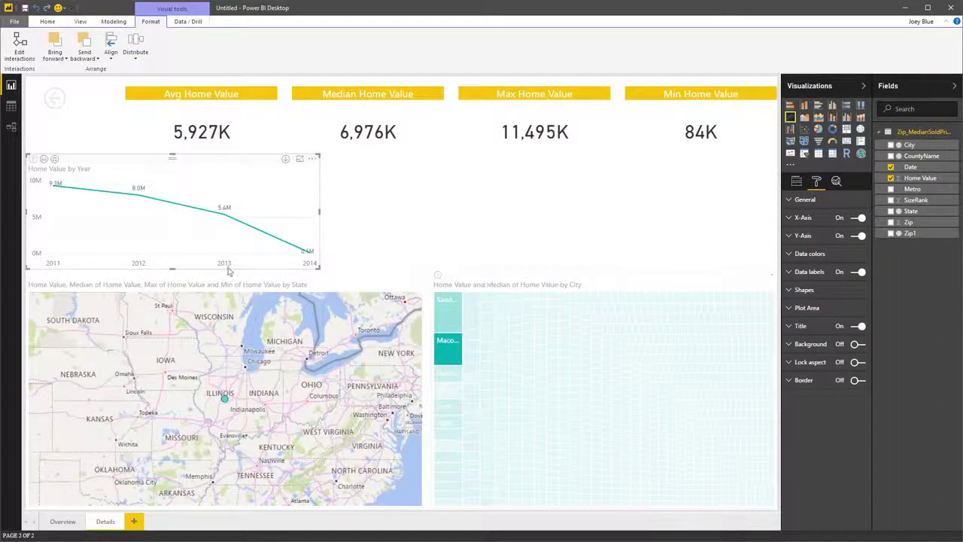
mouse_move(70, 212)
Cross-filter the Details page by several individual cities in the treemap, finishing with Tariffville, and clear the city selection.
left_click(446, 316)
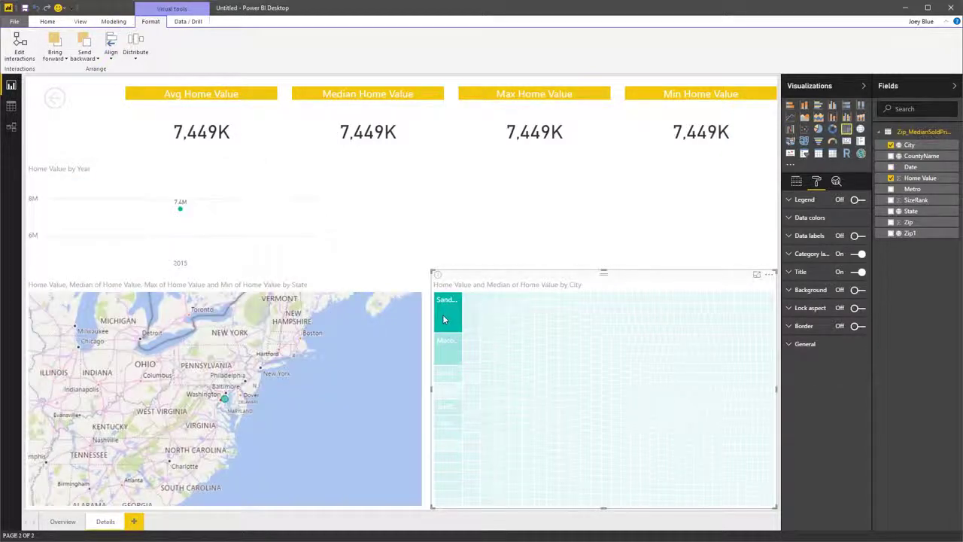
left_click(445, 376)
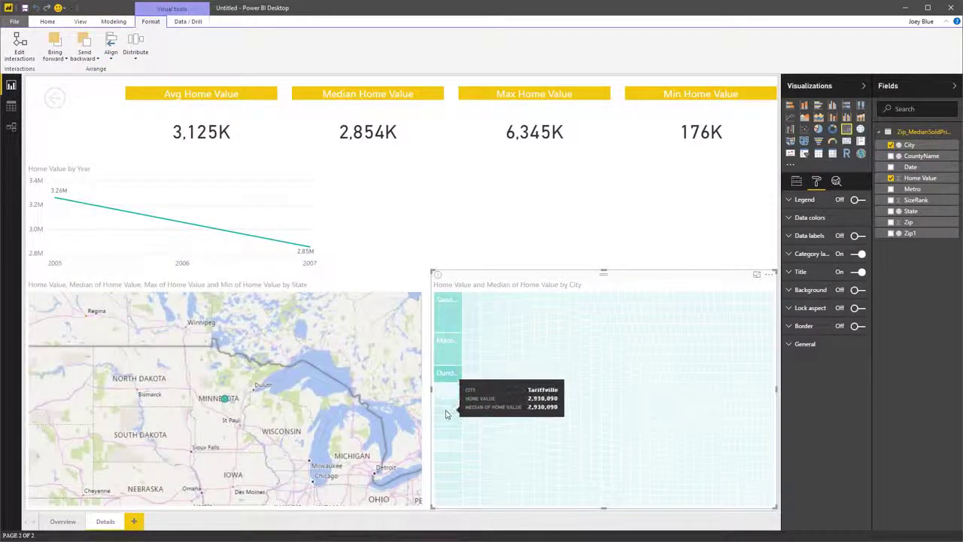
left_click(445, 408)
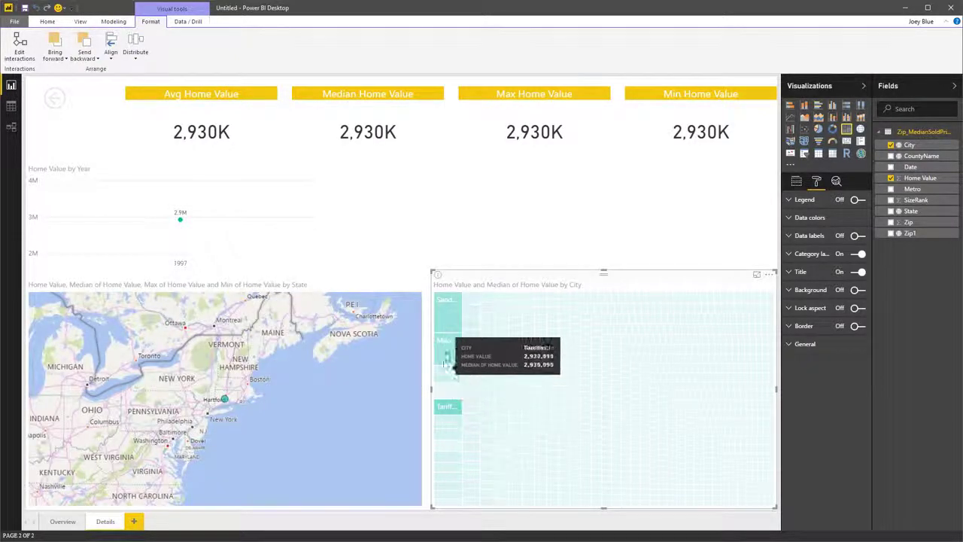
left_click(452, 413)
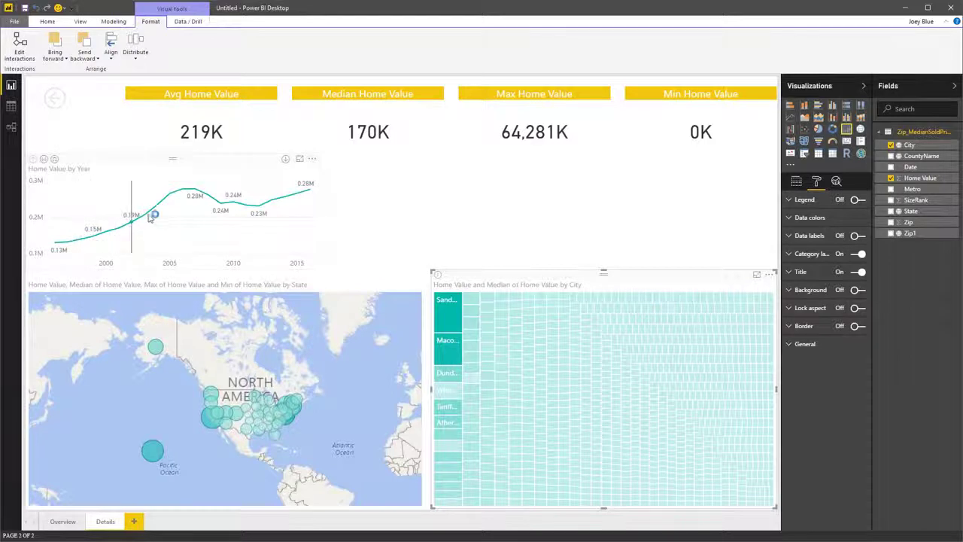
Widen the line chart to roughly the width of the map below it, and deselect it.
left_click(232, 164)
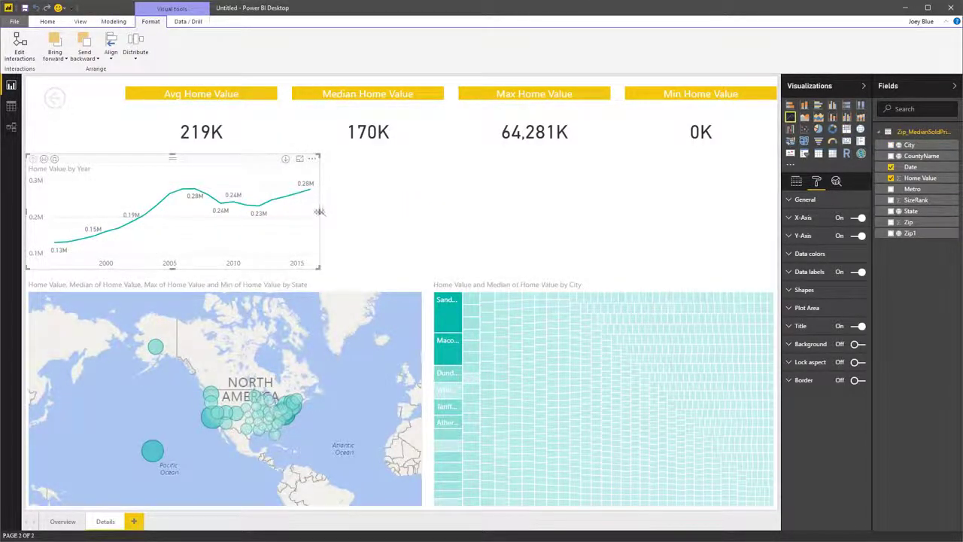
left_click_drag(319, 211, 432, 216)
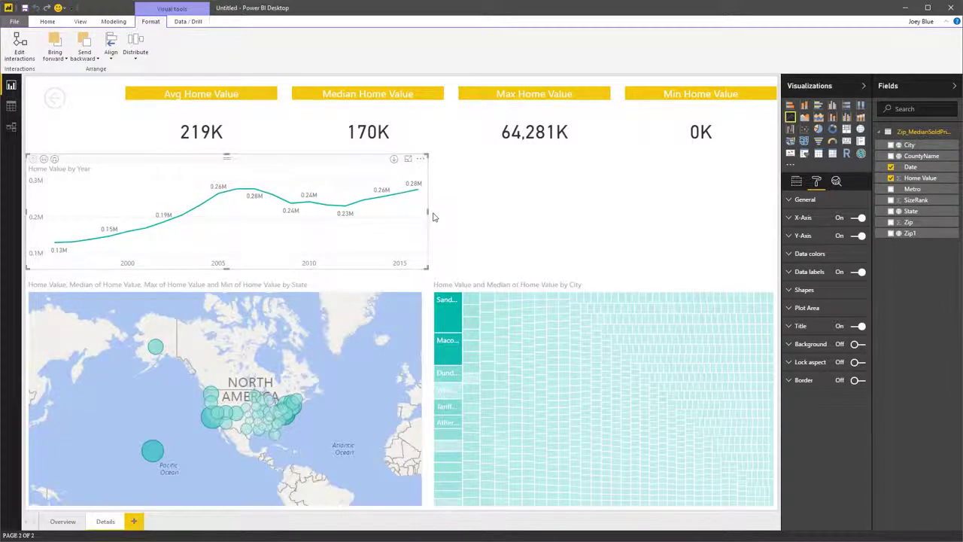
left_click(536, 215)
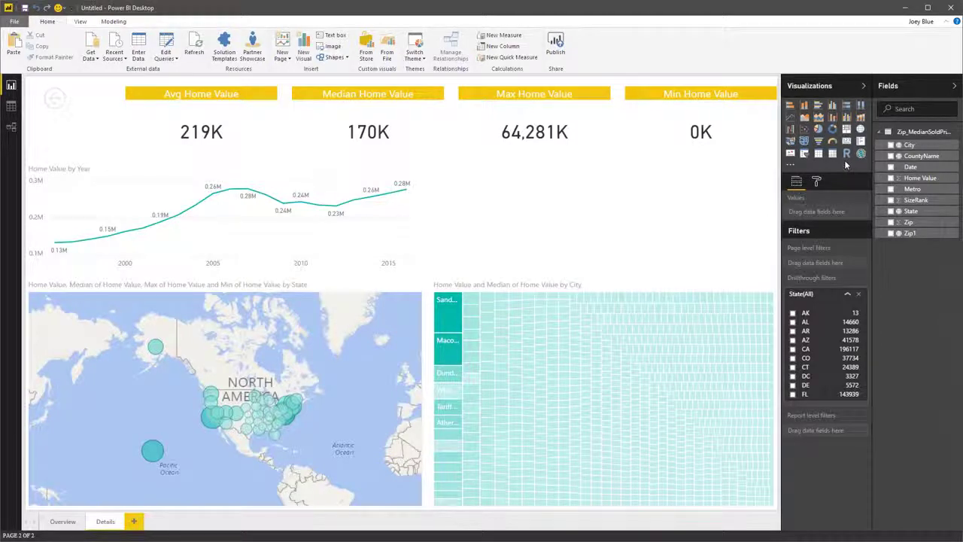
Add a scatter chart to the Details page, move it above the treemap and widen it toward the line chart.
left_click(805, 130)
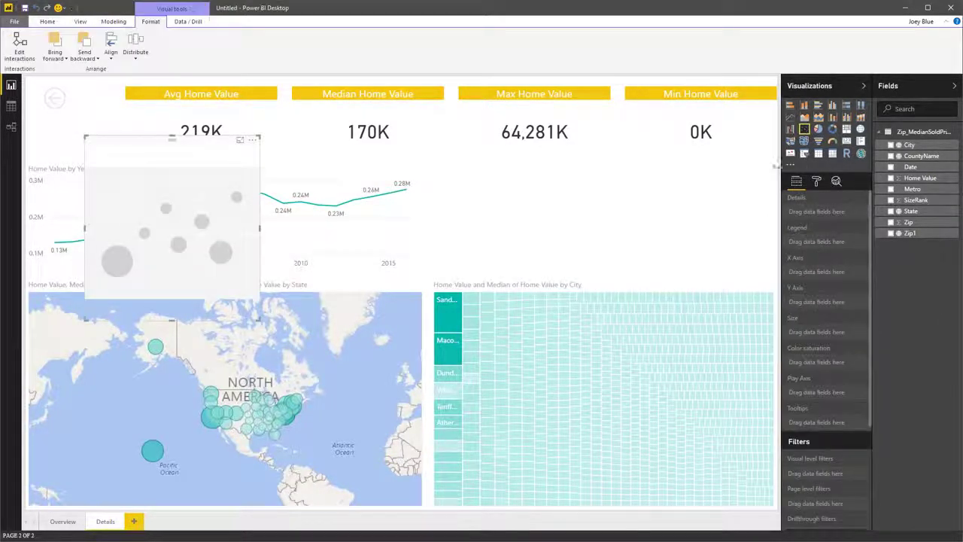
left_click_drag(208, 150, 656, 166)
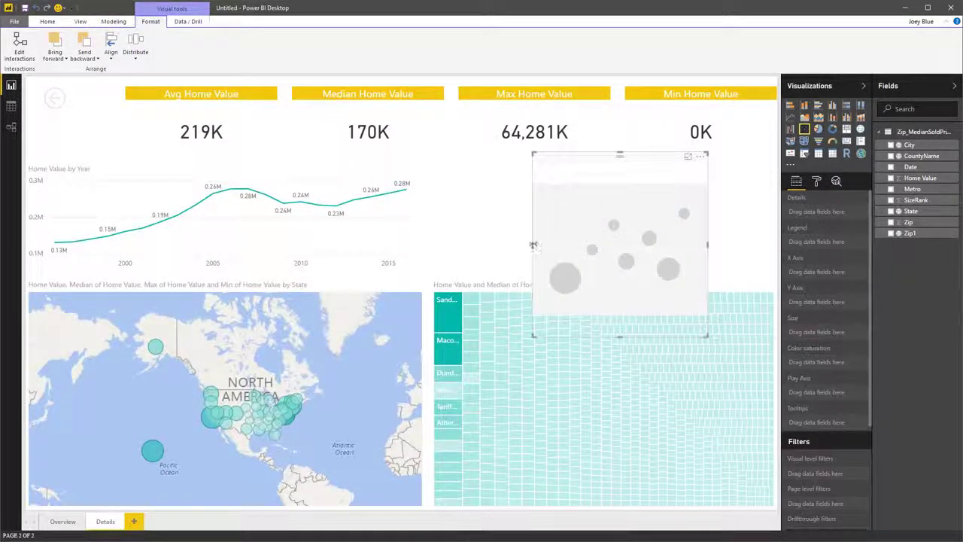
left_click_drag(532, 245, 473, 244)
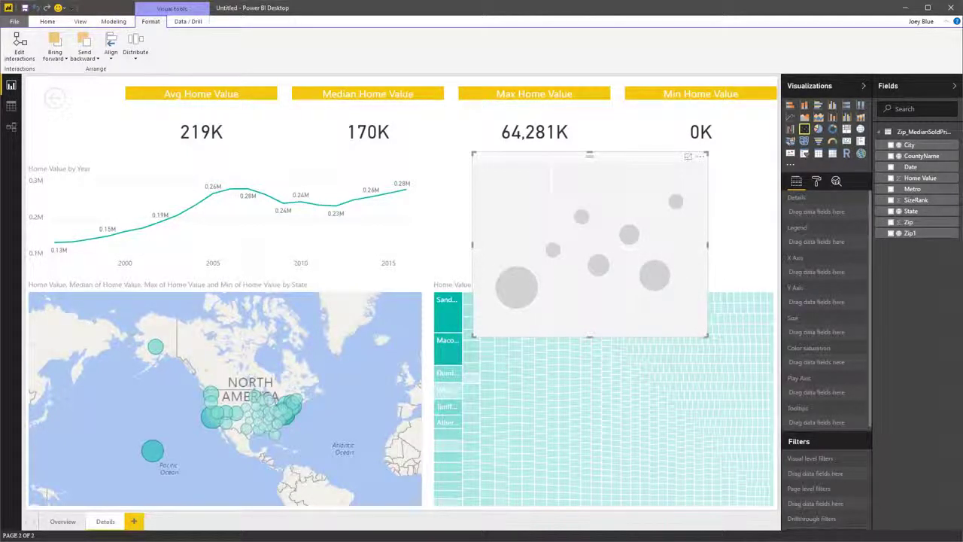
Assign Home Value to both the X and Y axes of the scatter chart and SizeRank to its bubble size.
left_click(891, 179)
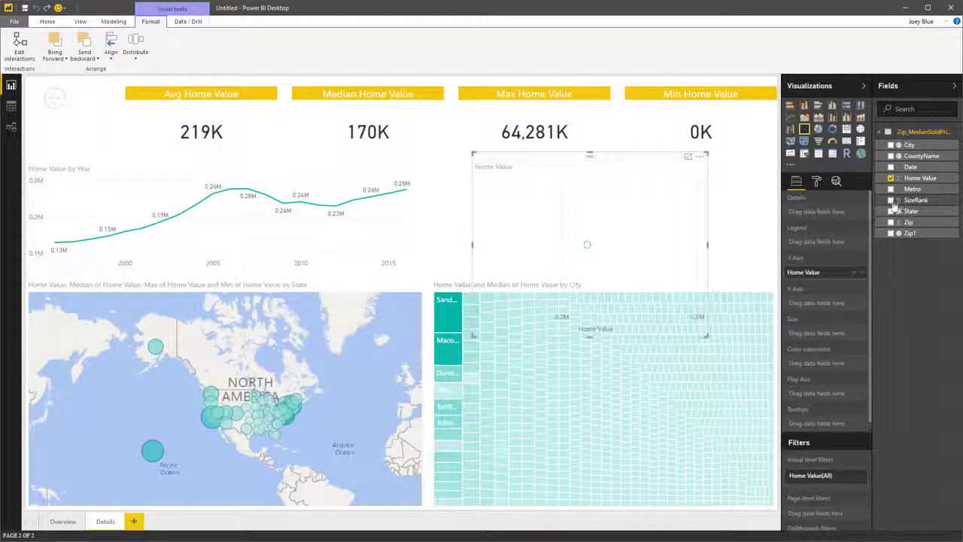
left_click(892, 200)
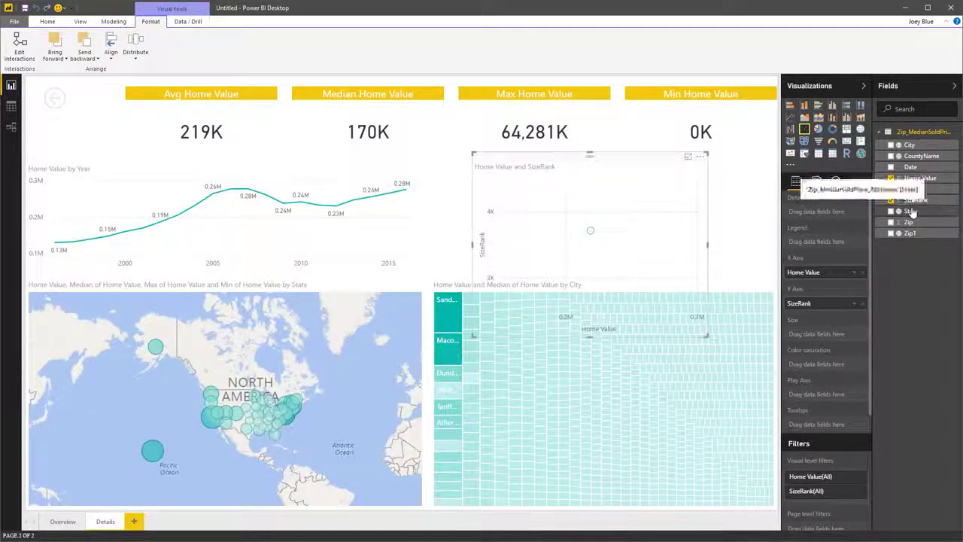
left_click_drag(827, 309, 826, 340)
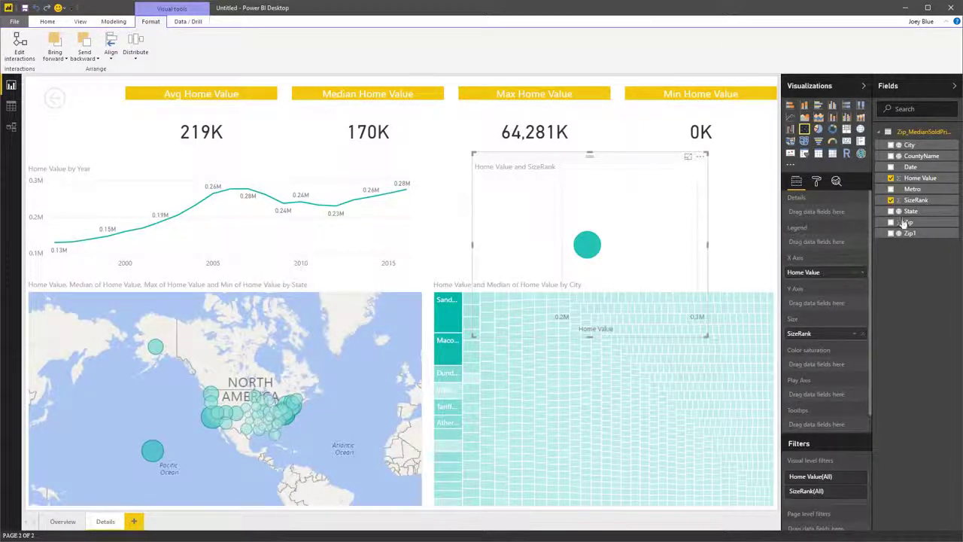
left_click_drag(907, 196, 824, 318)
Try Median for the scatter chart's Y-axis Home Value, and settle on the Count aggregation.
left_click(855, 304)
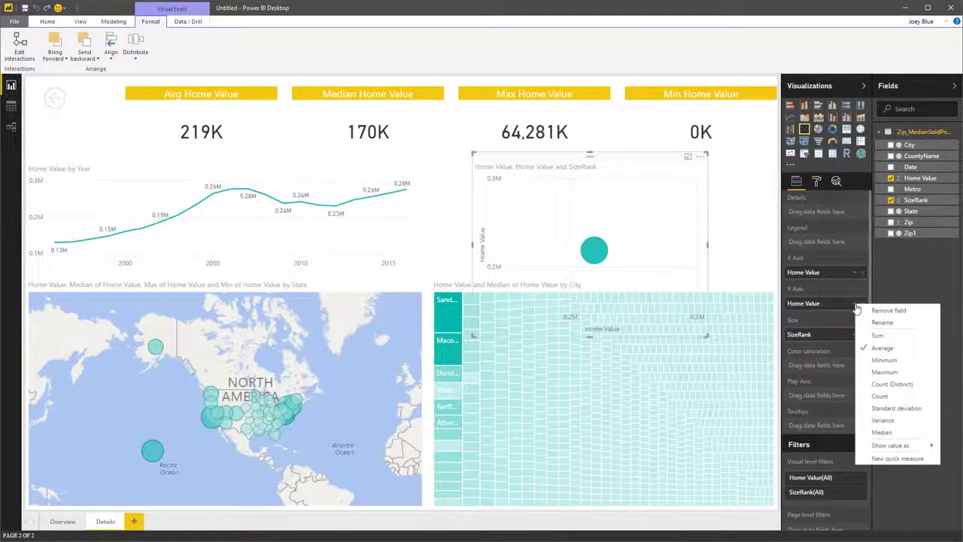
left_click(886, 427)
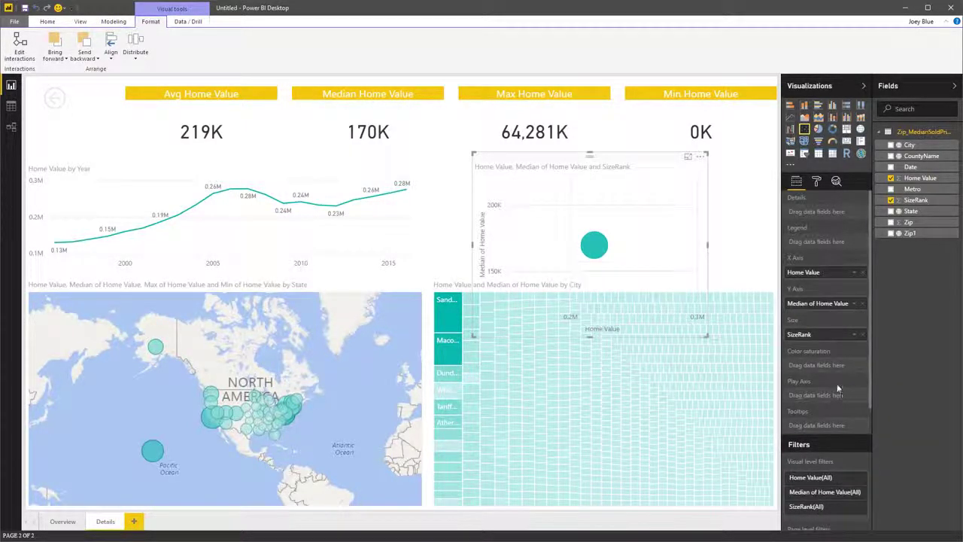
left_click(854, 305)
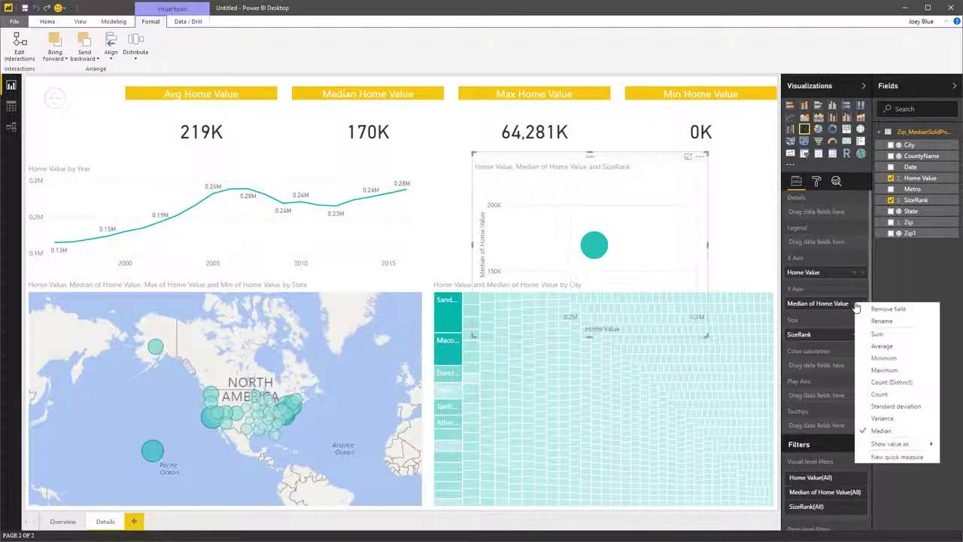
left_click(886, 395)
Shift the scatter chart slightly up and left, and add Date as its play axis.
left_click_drag(709, 345, 707, 339)
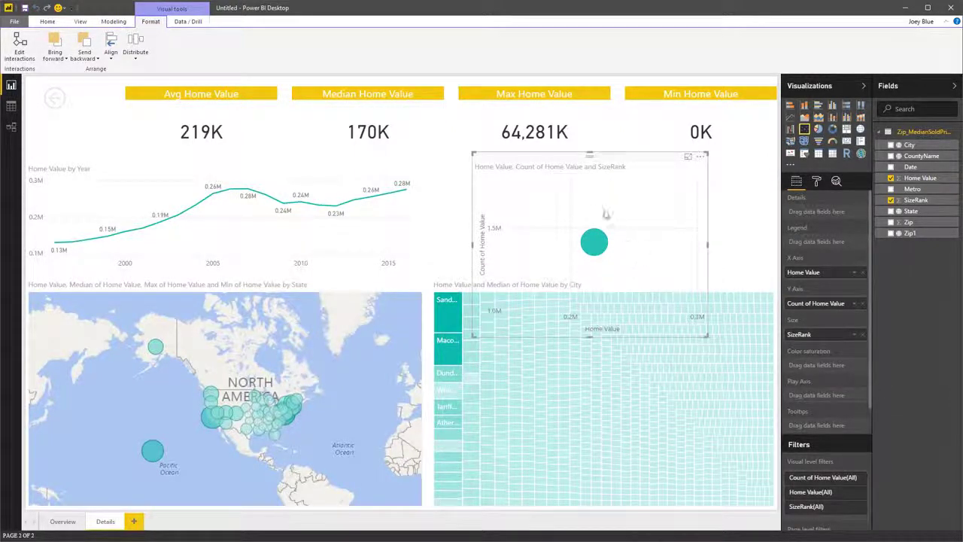
left_click_drag(561, 161, 544, 157)
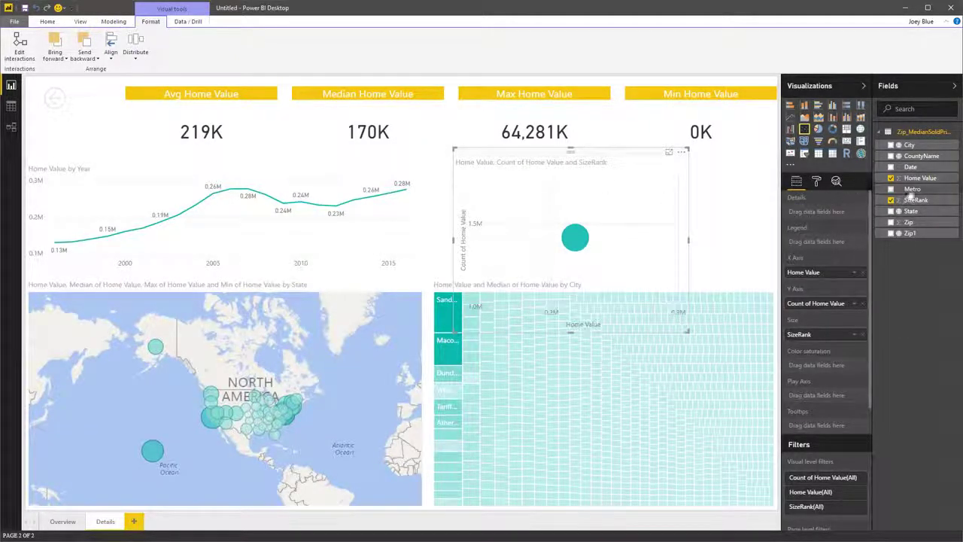
left_click_drag(913, 169, 829, 402)
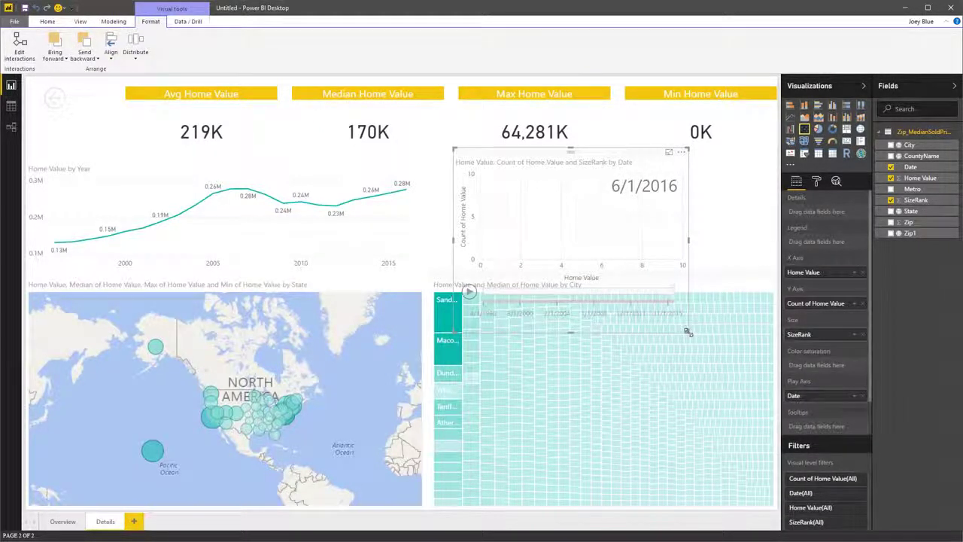
Resize the scatter chart to fill the area above the treemap, from the line chart to the page's right edge.
left_click_drag(705, 281, 771, 271)
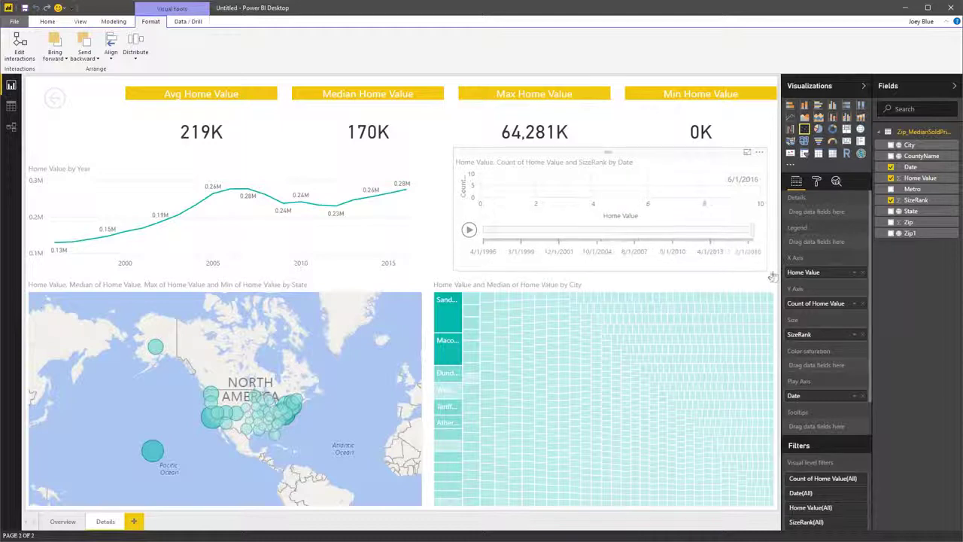
left_click(474, 271)
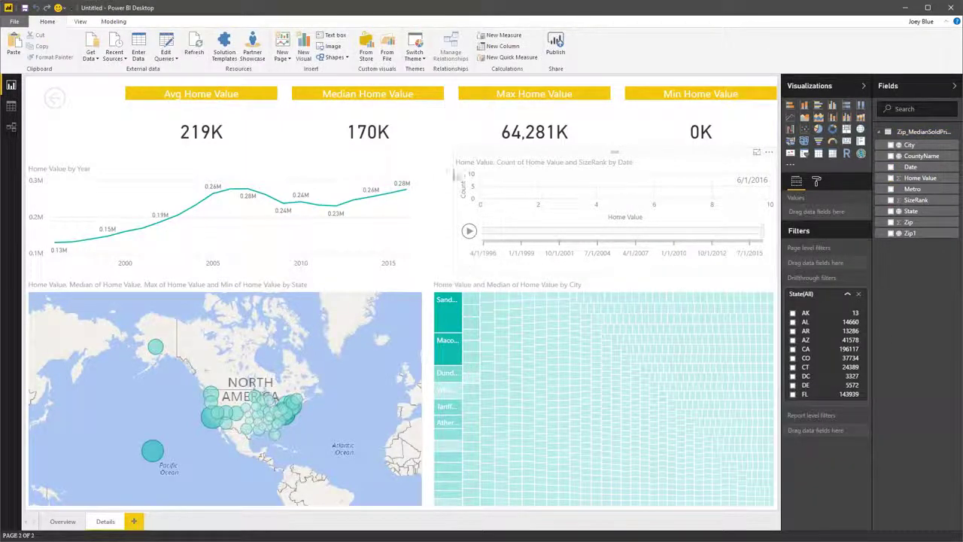
left_click_drag(455, 158, 427, 158)
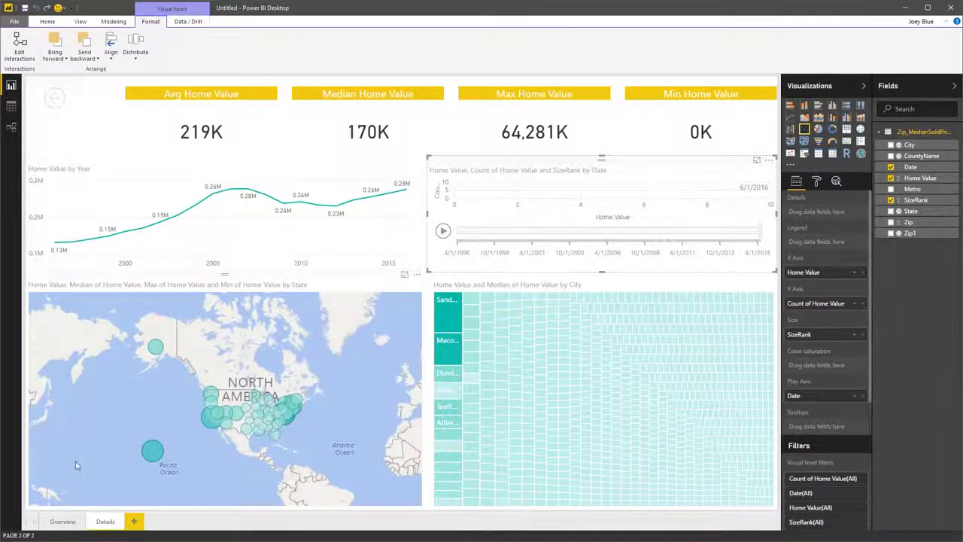
On the Overview page, select the DC bar in the column chart and drill through to the Details page.
left_click(63, 520)
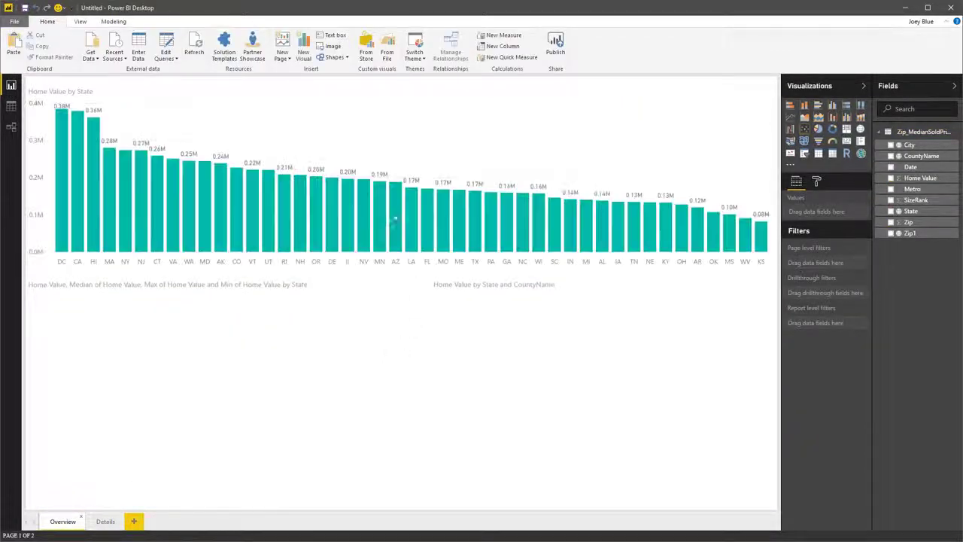
left_click(63, 185)
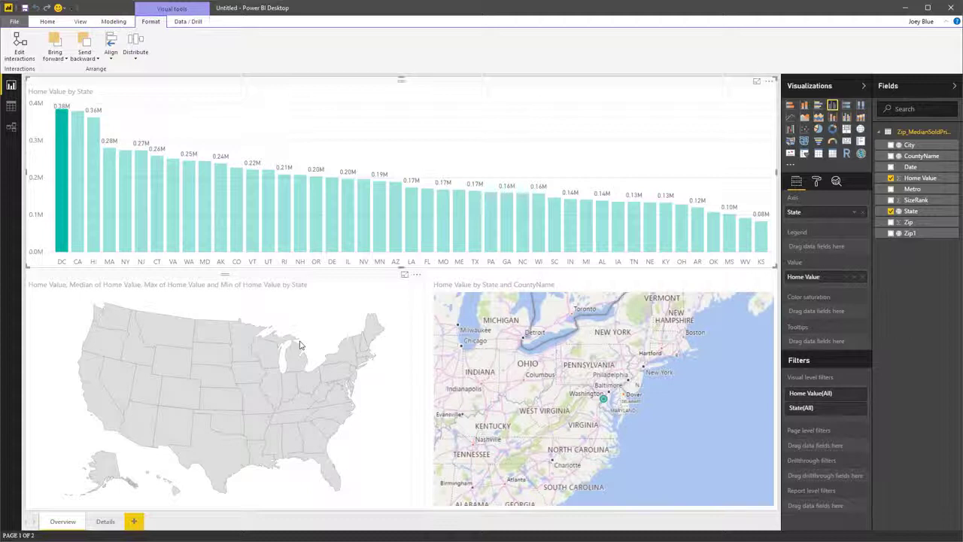
mouse_move(65, 131)
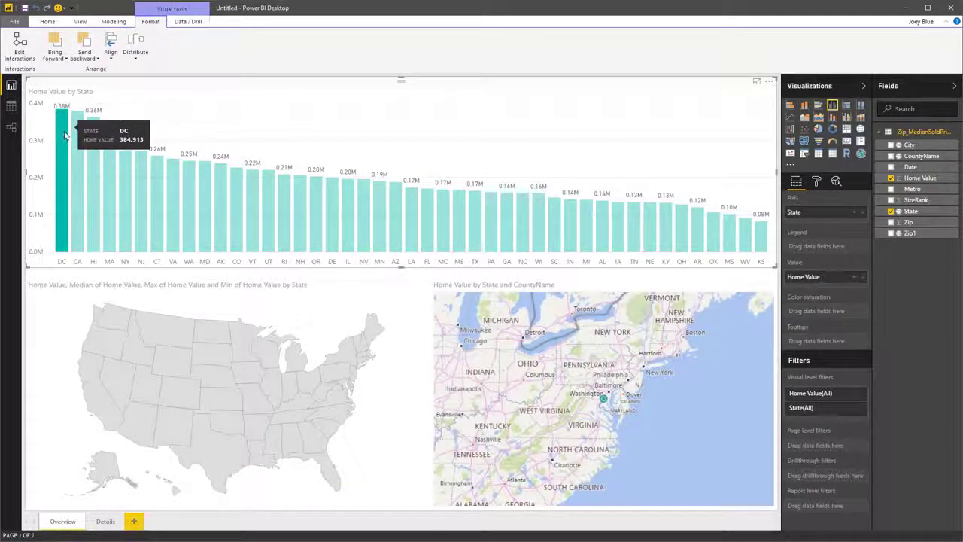
right_click(63, 177)
mouse_move(105, 243)
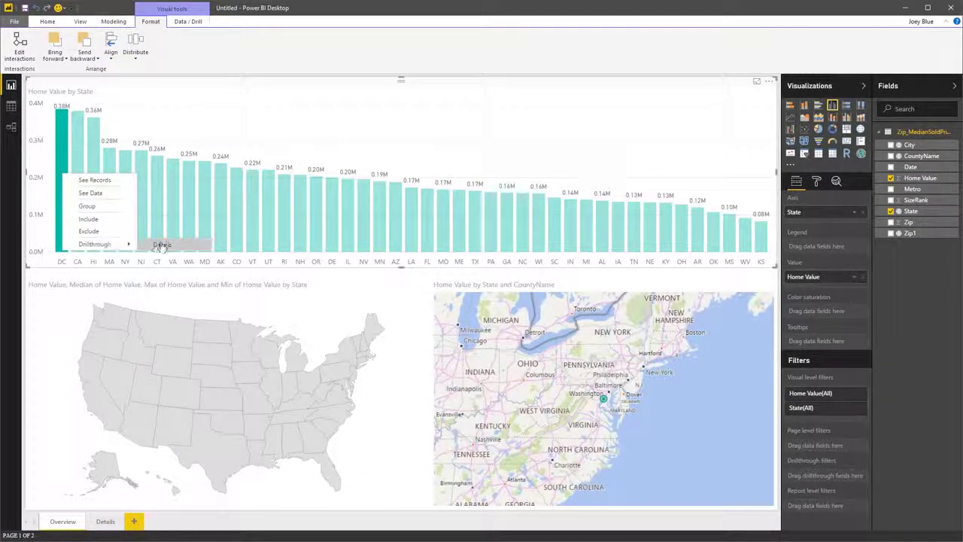
left_click(161, 245)
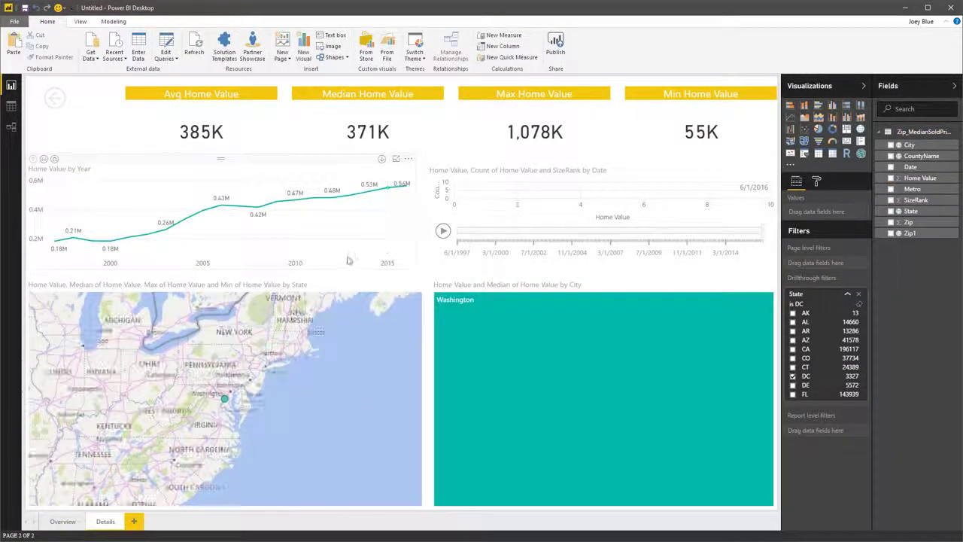
Examine DC's yearly home values in the line chart, starting with 1997, and select the chart.
mouse_move(271, 217)
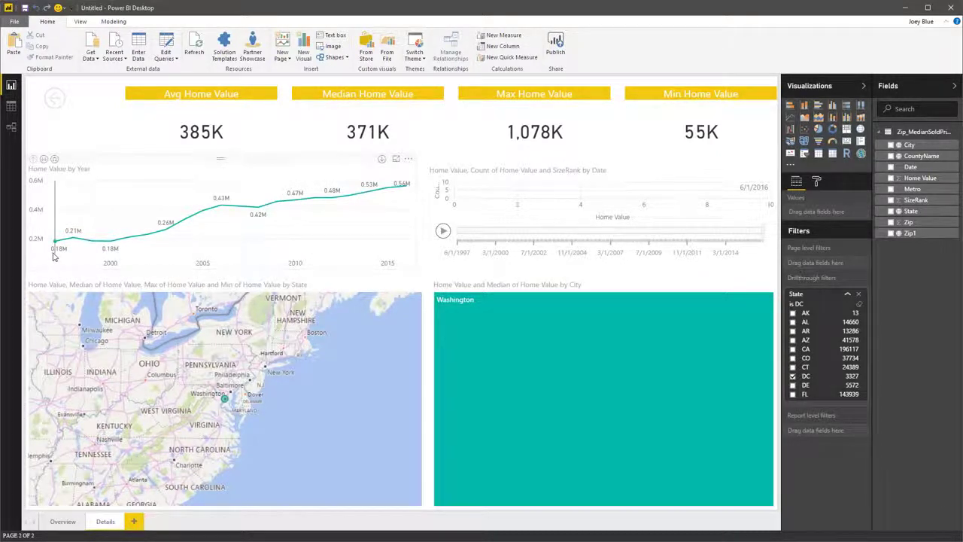
mouse_move(52, 256)
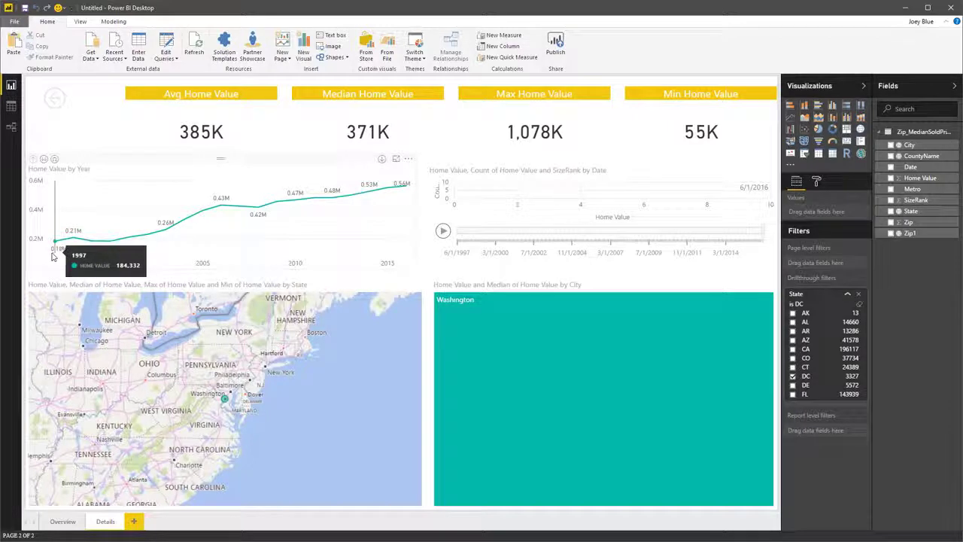
left_click(391, 230)
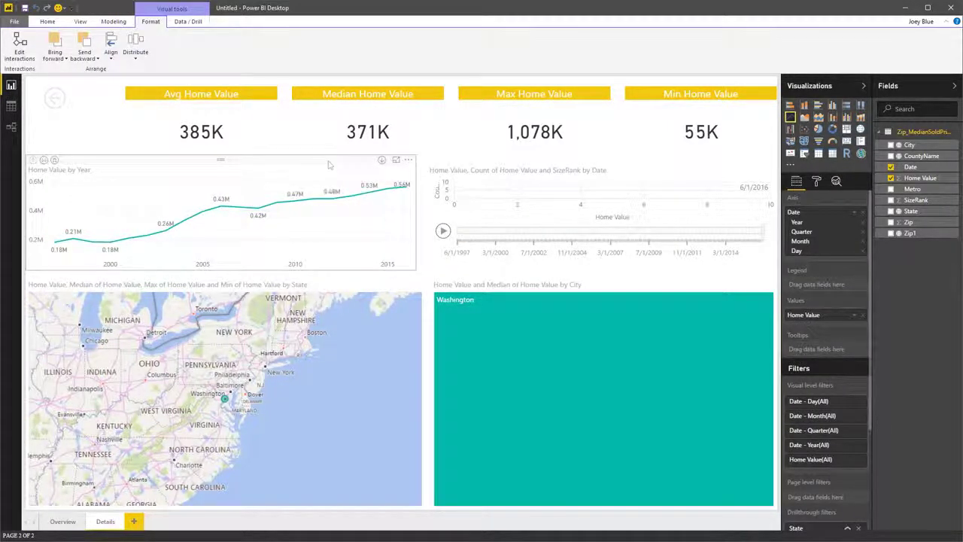
Open the scatter chart in focus mode, try its date animation, and add City as its legend.
mouse_move(407, 194)
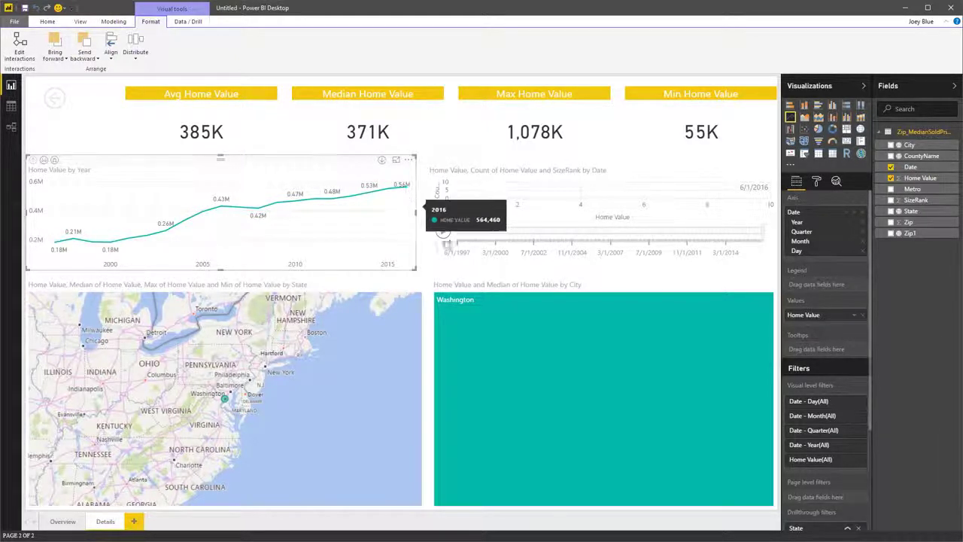
left_click(559, 281)
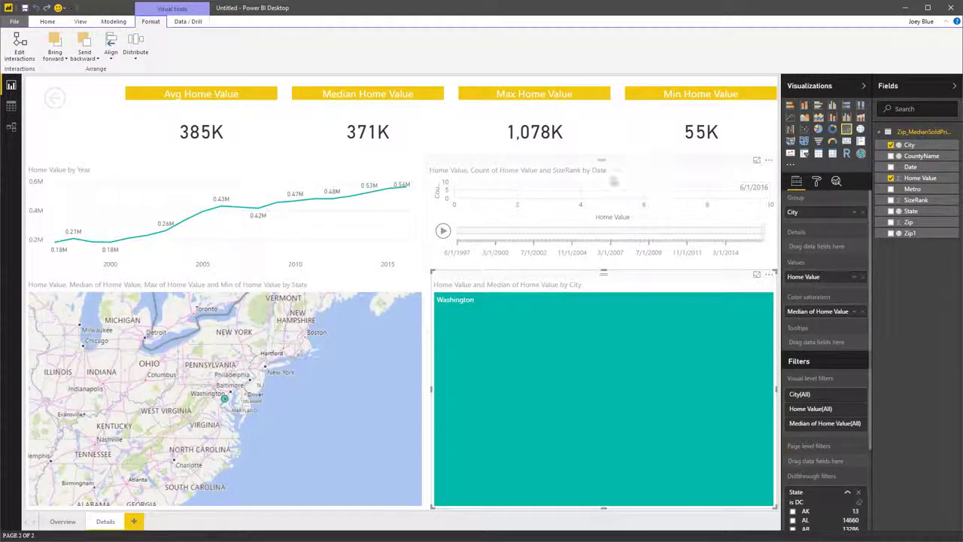
left_click(756, 161)
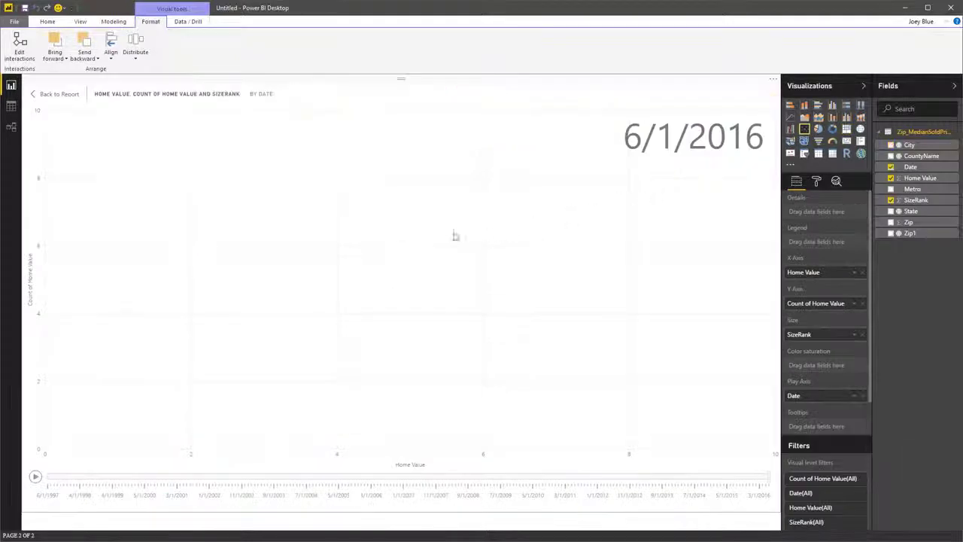
left_click(36, 476)
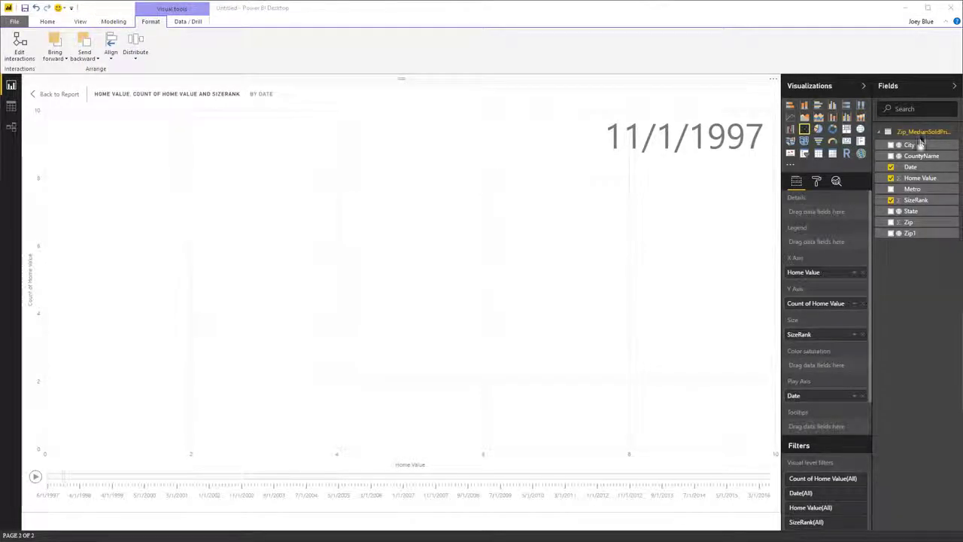
left_click_drag(919, 177, 835, 242)
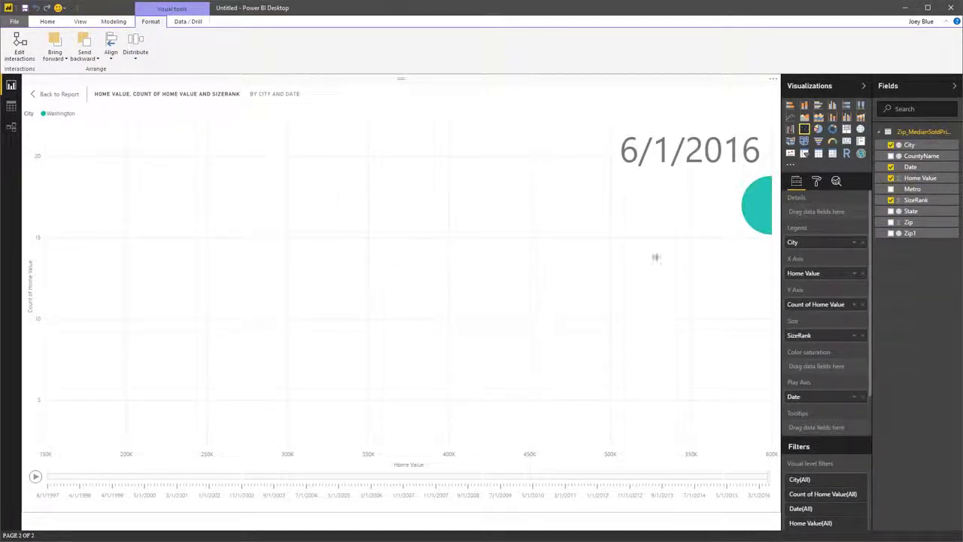
mouse_move(768, 212)
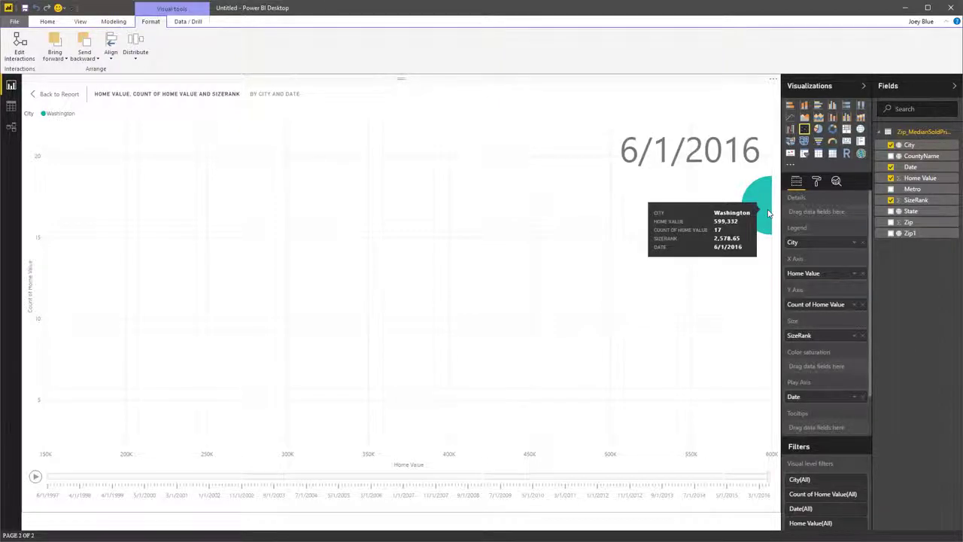
Play the scatter chart animation with the Washington bubble selected to trace its path, and pause at 1/1/1999.
left_click(34, 476)
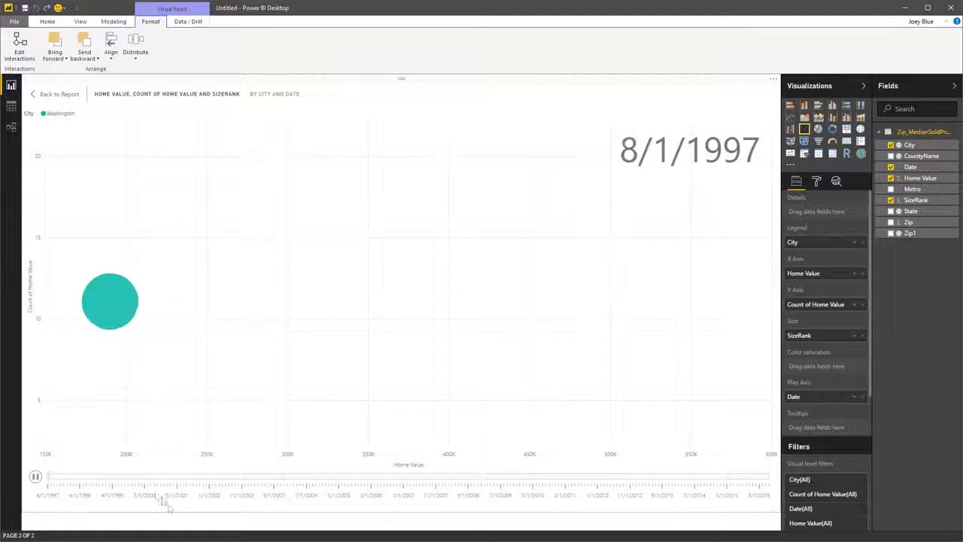
left_click(36, 477)
left_click(117, 379)
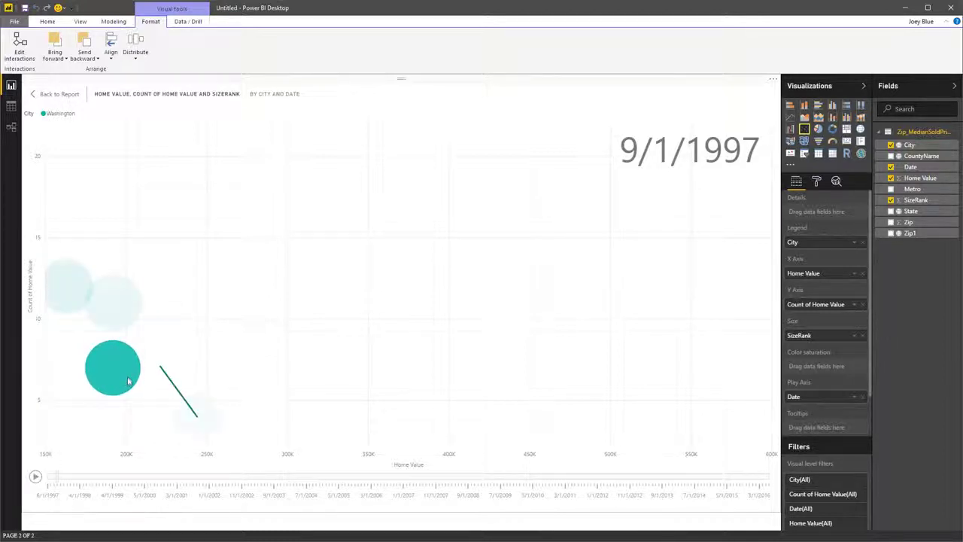
left_click(35, 476)
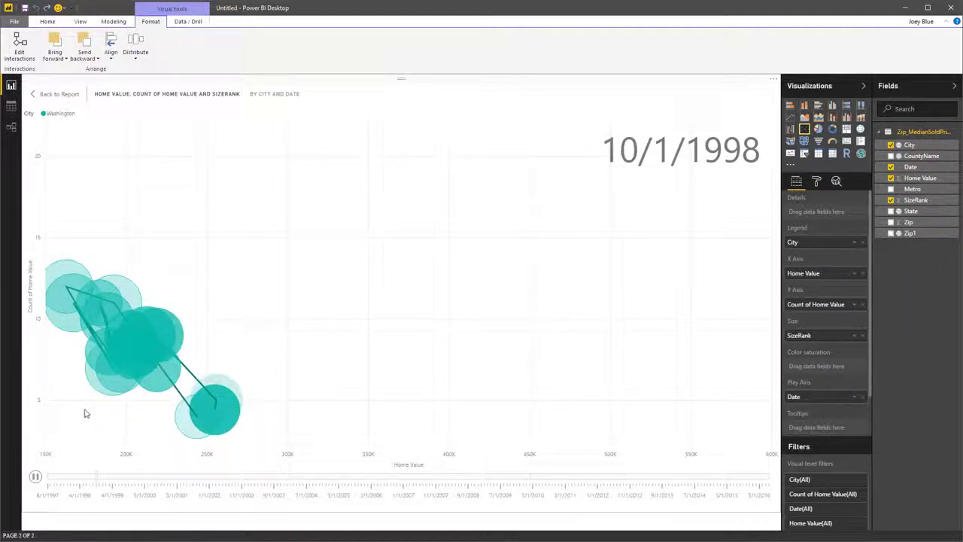
left_click(37, 476)
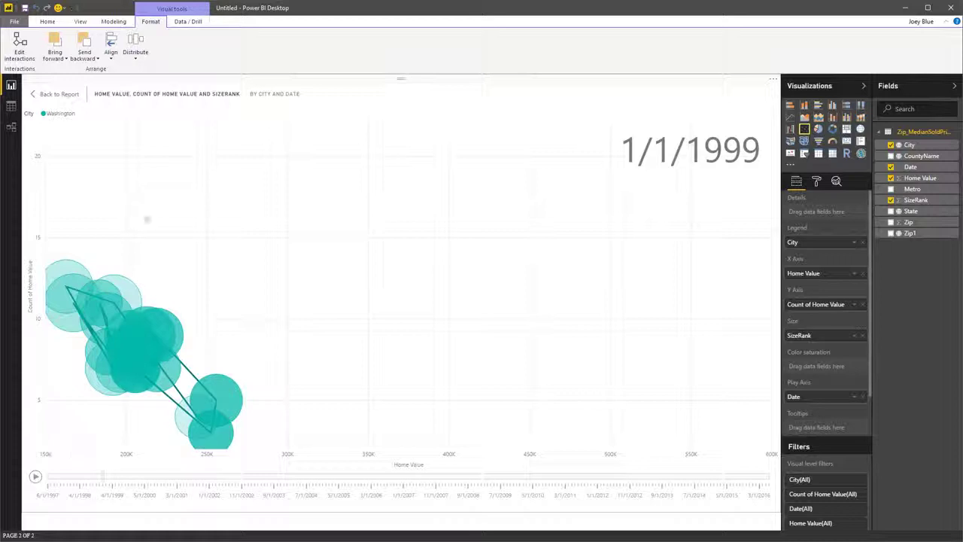
Change the play axis Date to Date Hierarchy, replay the animation by year, and clear the Washington bubble selection.
left_click(854, 397)
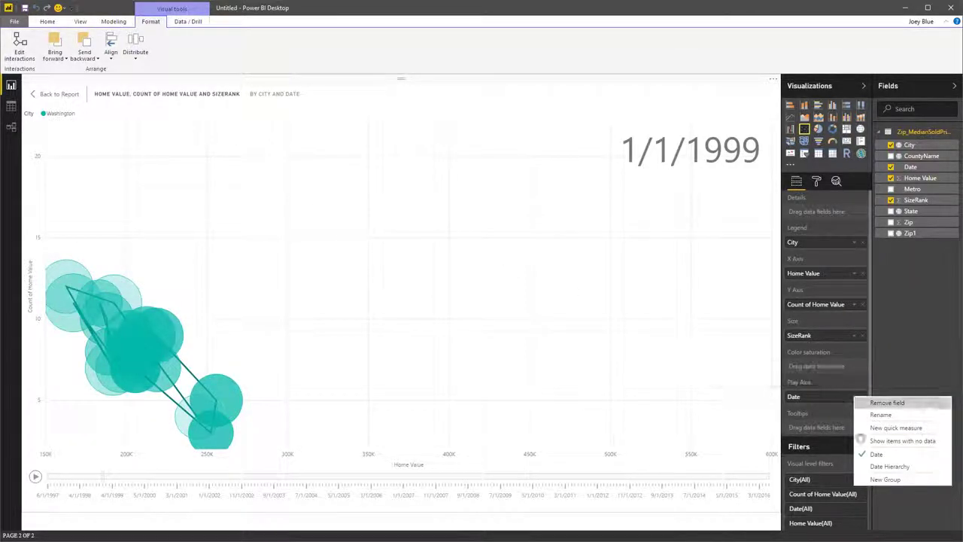
left_click(889, 466)
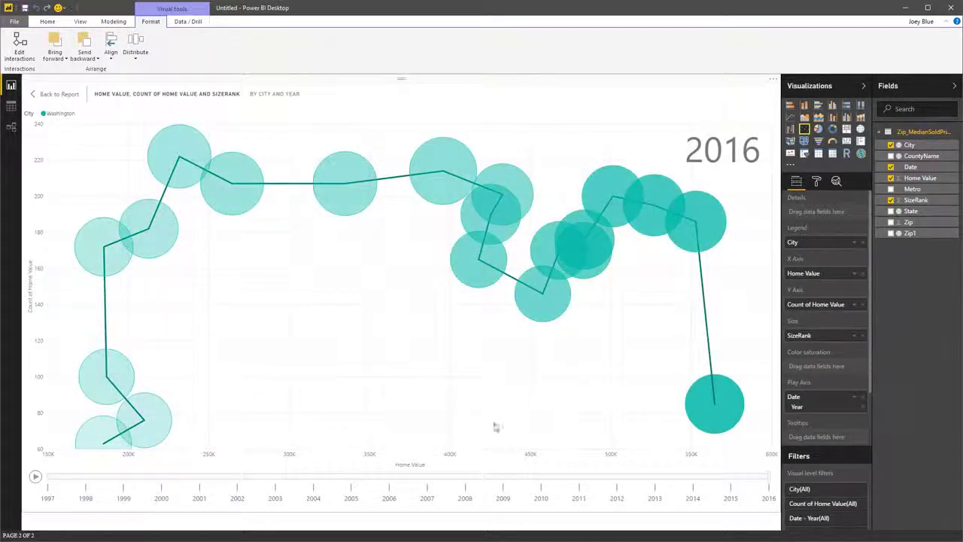
left_click(34, 478)
left_click(88, 445)
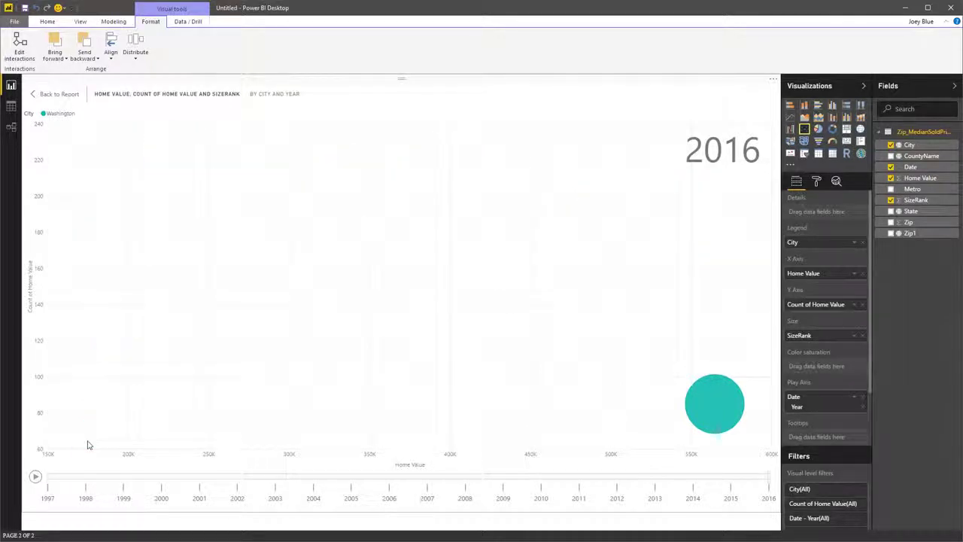
Return to the Overview page, select the CA bar, and drill through from California on the filled map to the Details page.
left_click(66, 100)
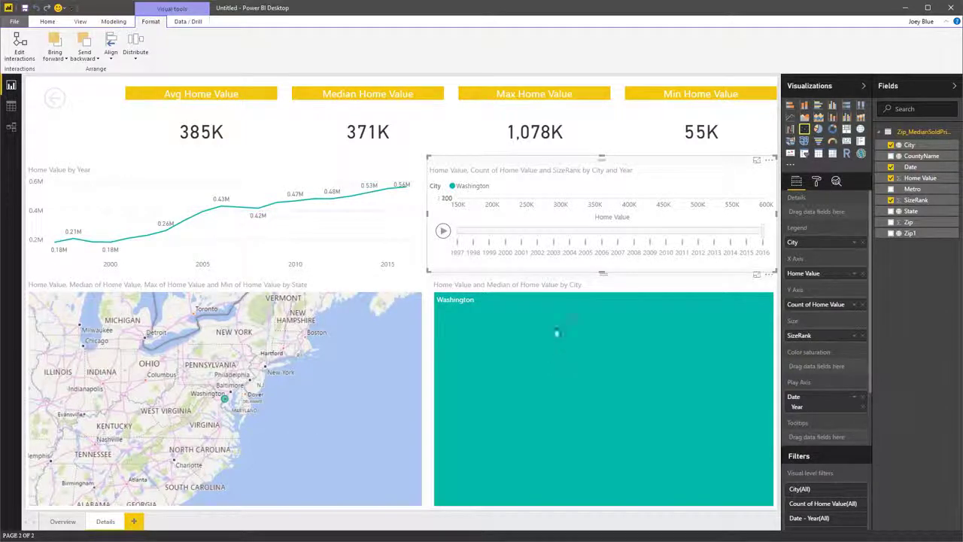
left_click(60, 103, "ctrl")
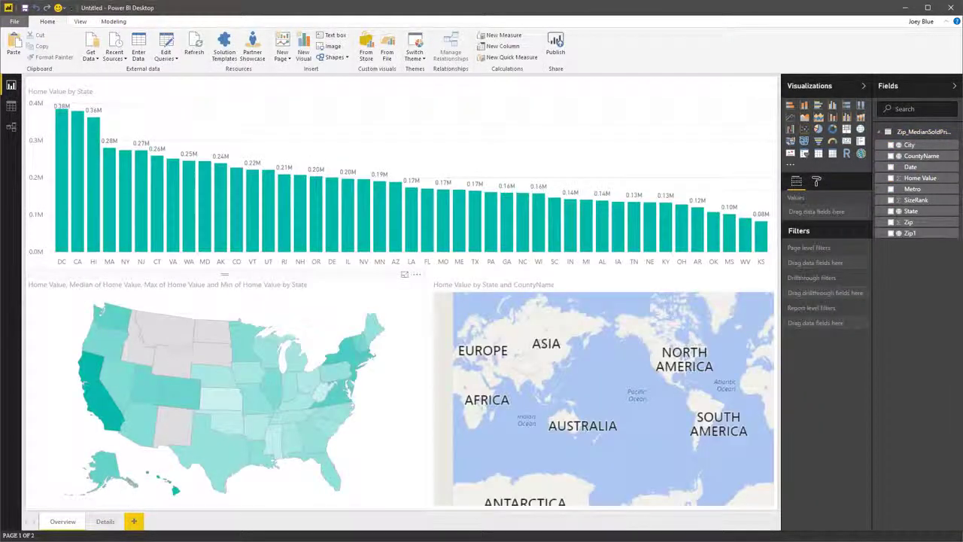
left_click(79, 226)
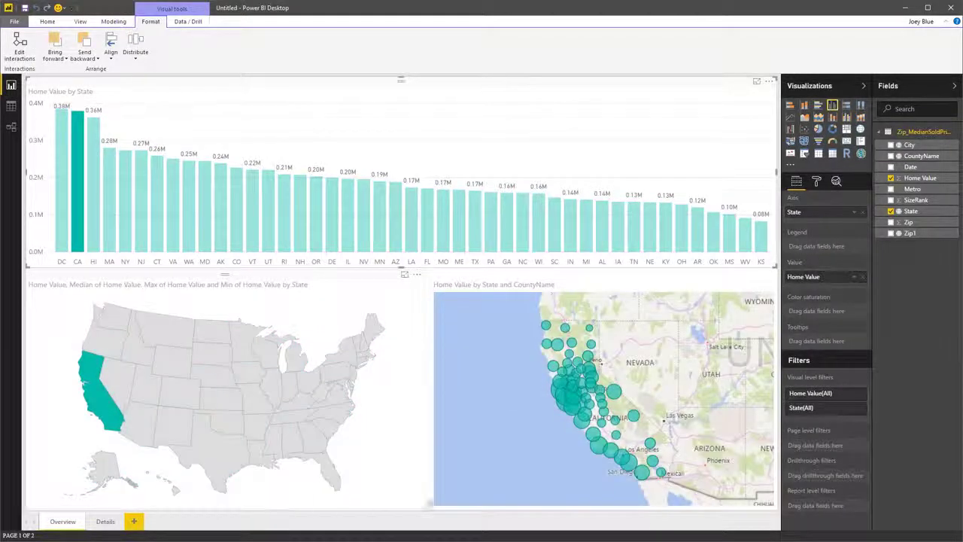
right_click(109, 406)
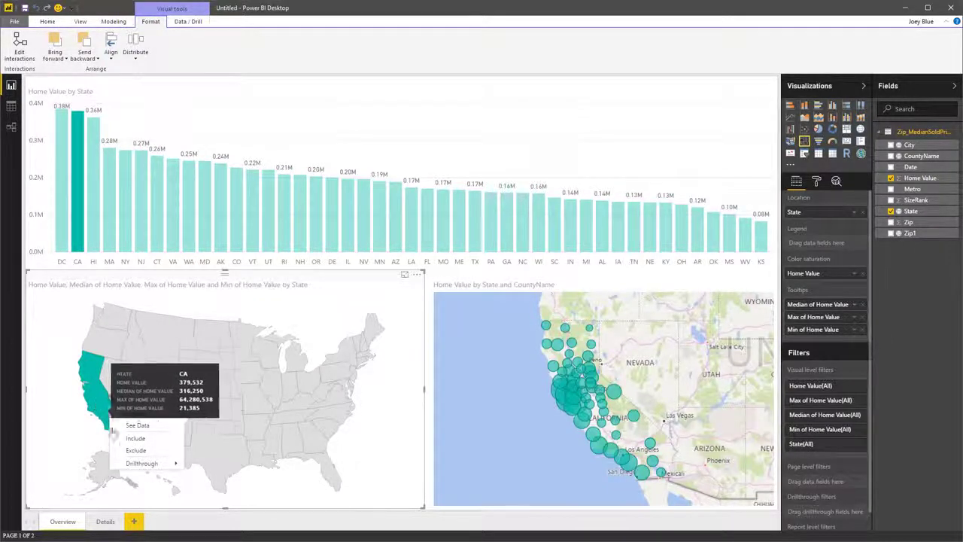
left_click(201, 465)
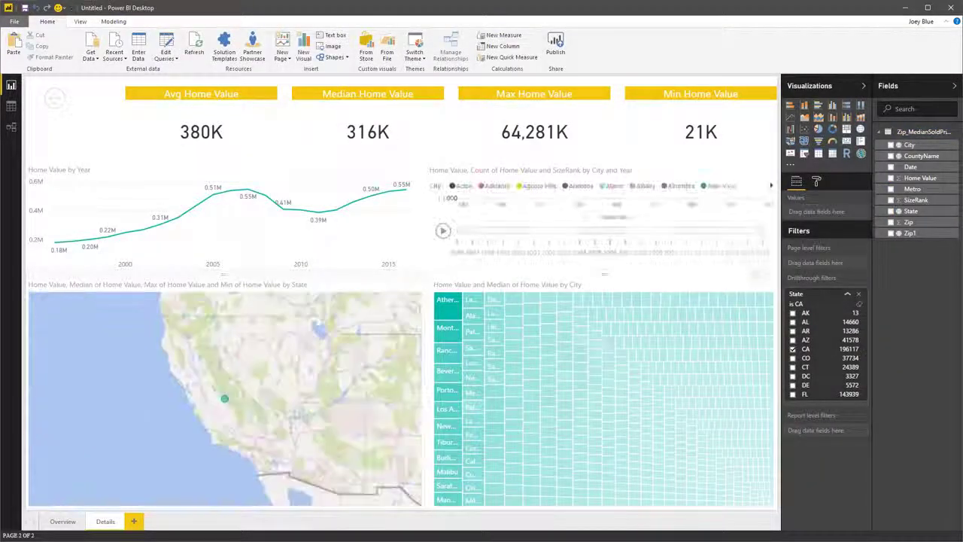
Filter the scatter chart's City field with a Top N filter showing the top 10 by Home Value.
left_click(600, 162)
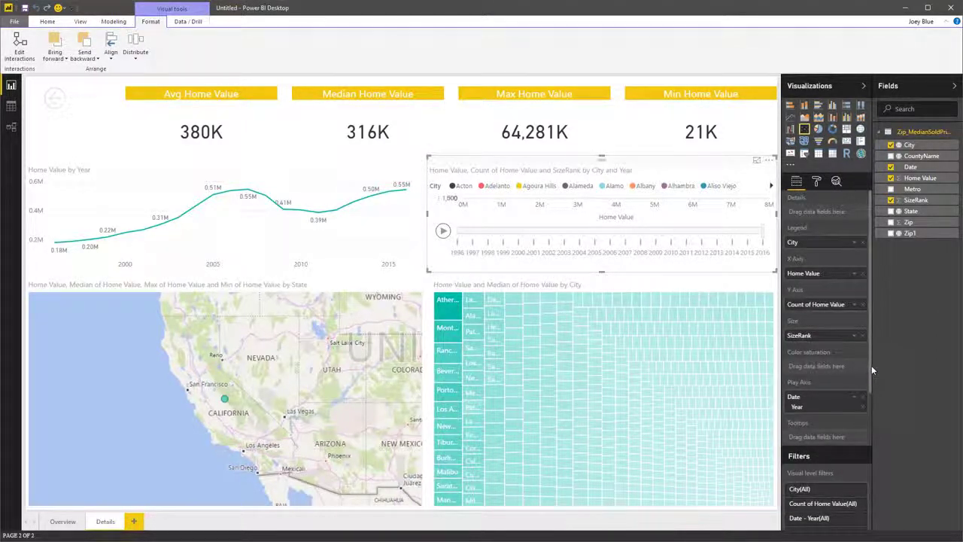
left_click_drag(871, 366, 875, 452)
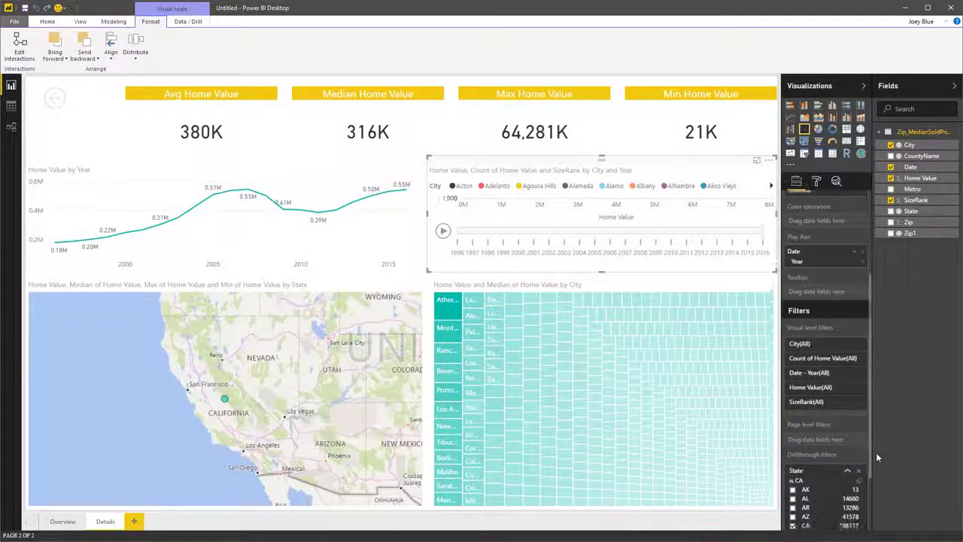
left_click(856, 341)
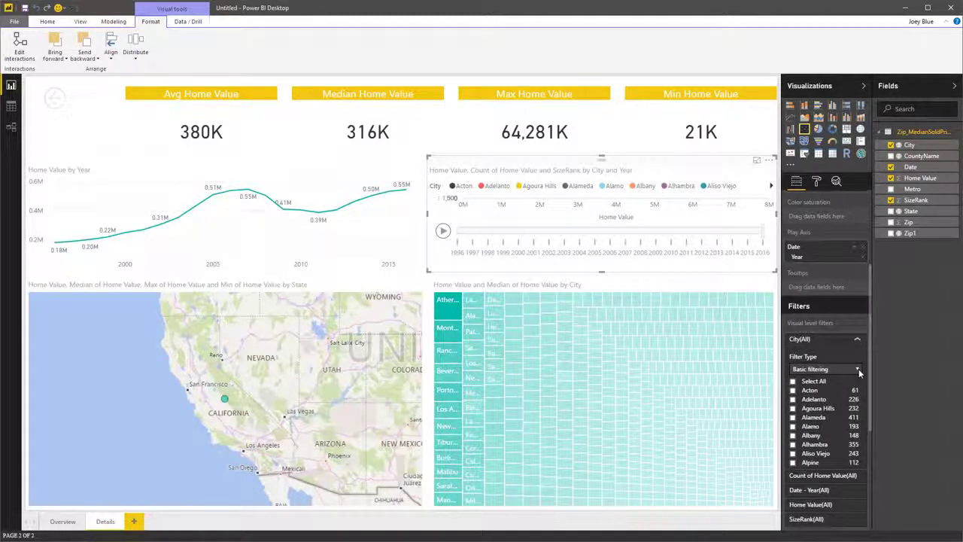
left_click(859, 369)
left_click(821, 397)
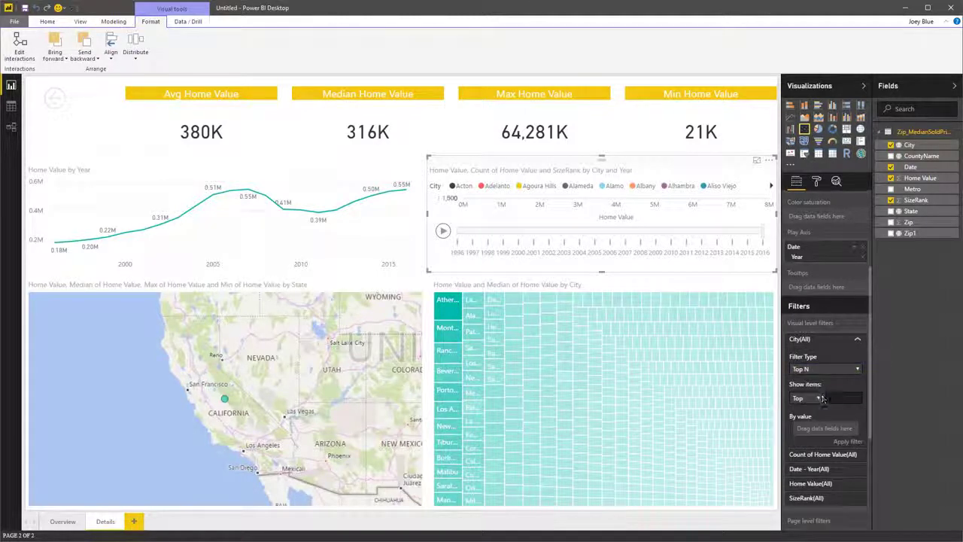
left_click_drag(920, 177, 828, 429)
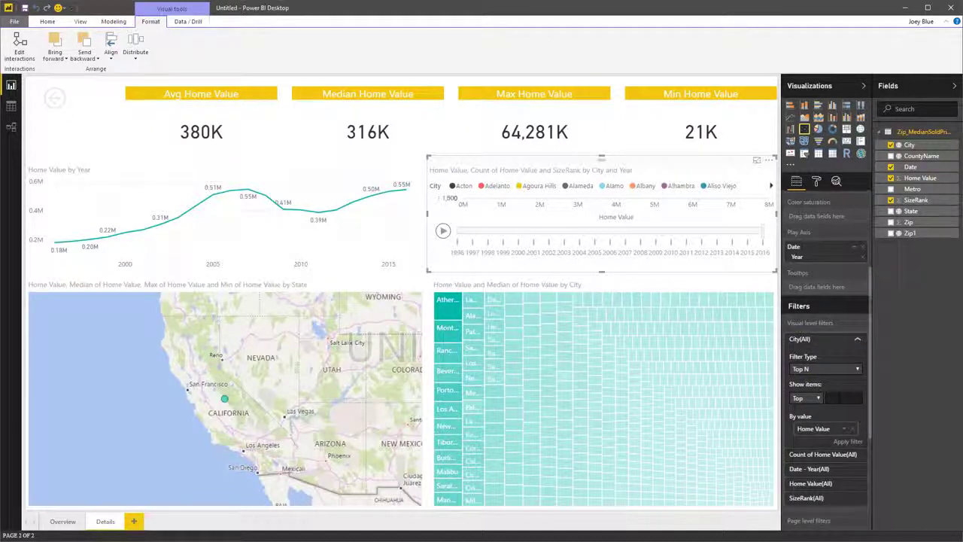
left_click(835, 441)
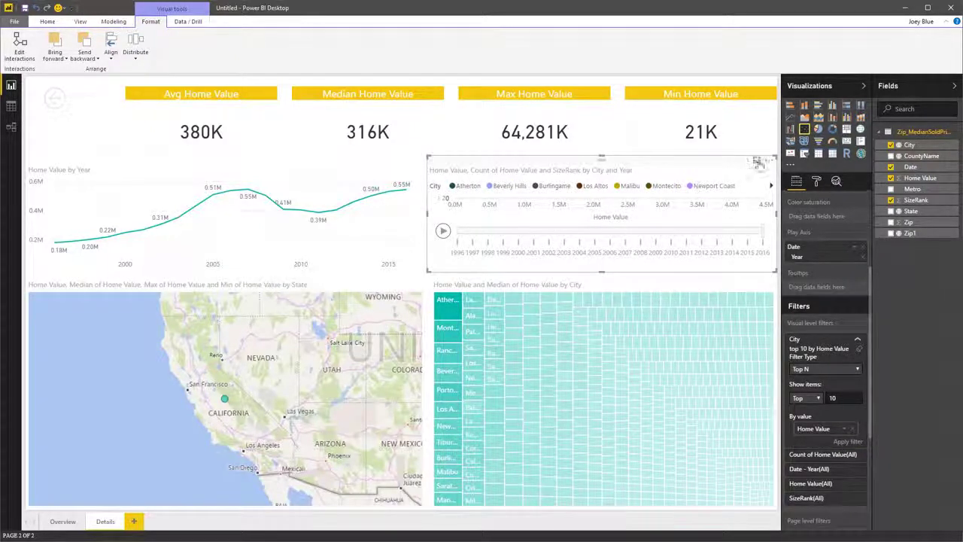
Play the yearly animation in focus mode with Atherton selected, inspect its highest-value bubble, and return to the report to examine the cross-filtered visuals.
left_click(757, 163)
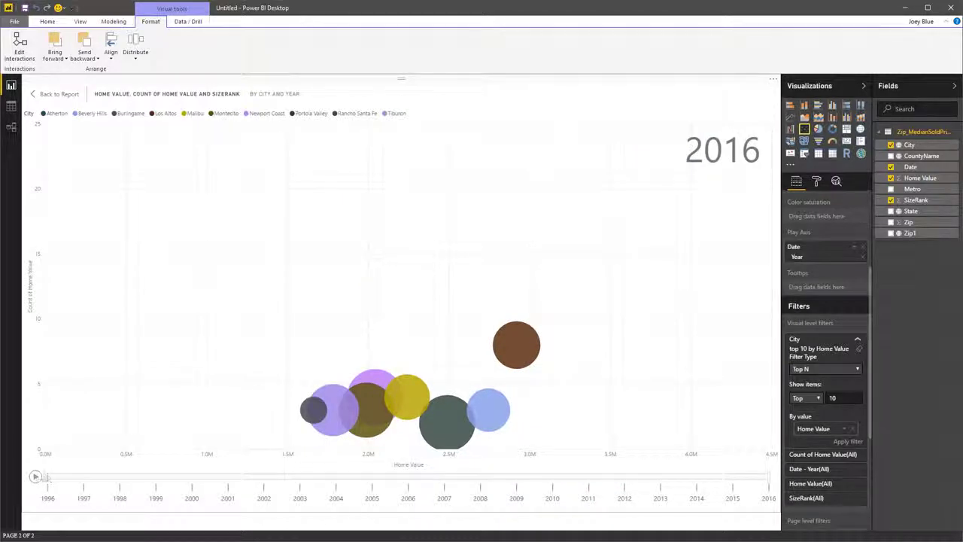
left_click(36, 476)
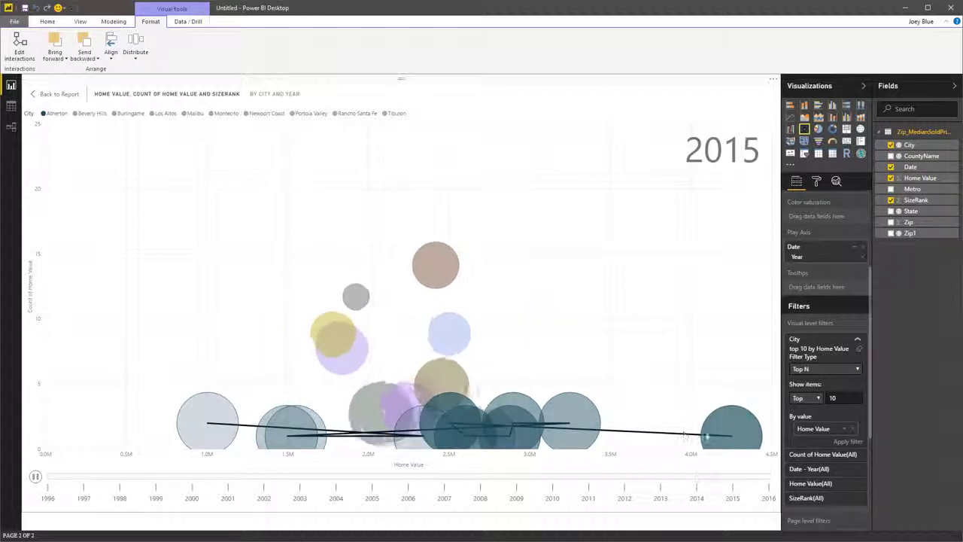
mouse_move(728, 431)
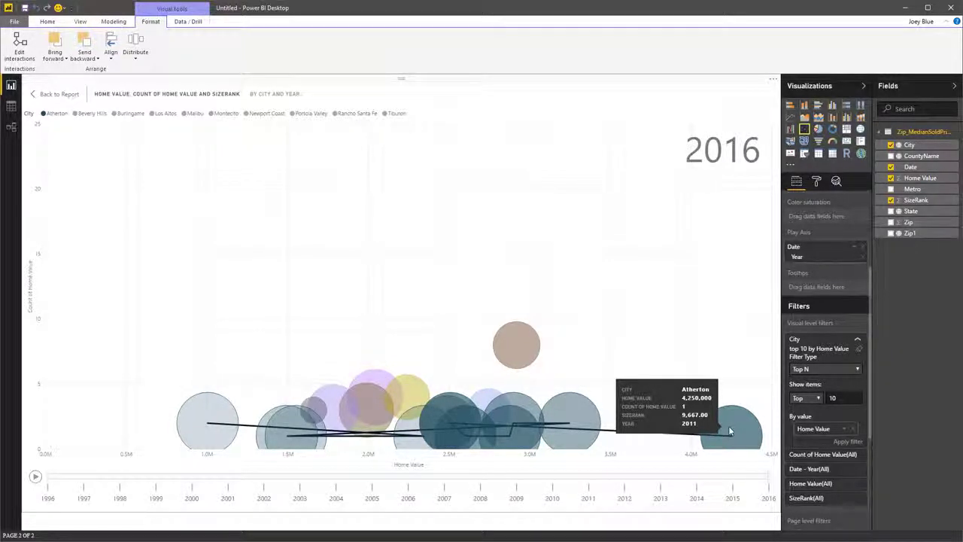
left_click(58, 95)
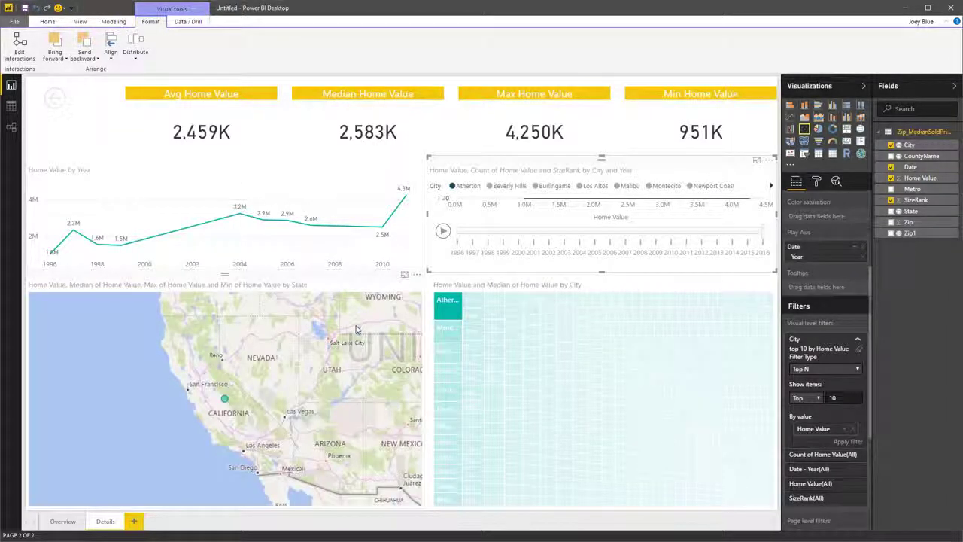
mouse_move(441, 367)
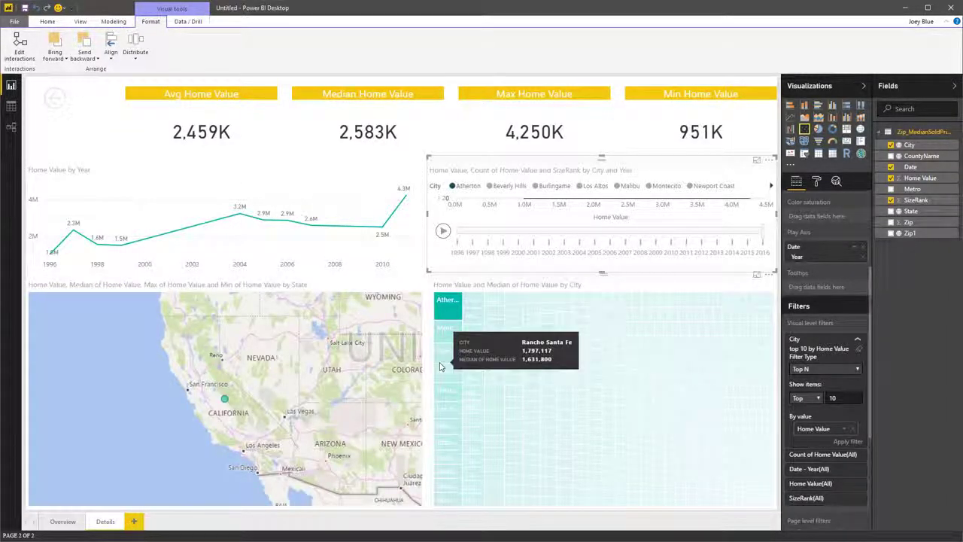